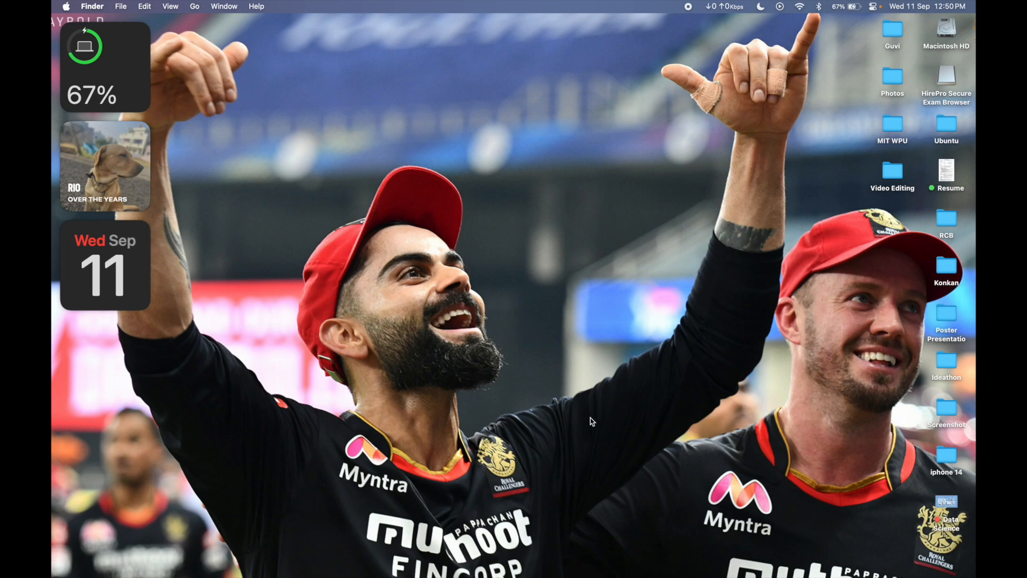
Step: Switch to Chrome, search Google for utm, and open the UTM virtual machines for Mac website
key("super+Tab")
left_click(286, 55)
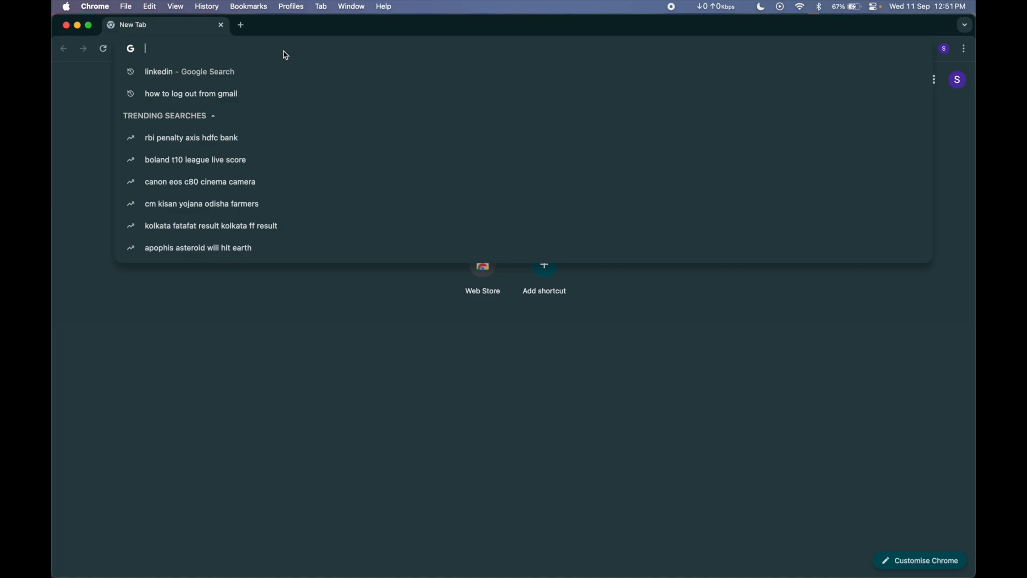
type("utm")
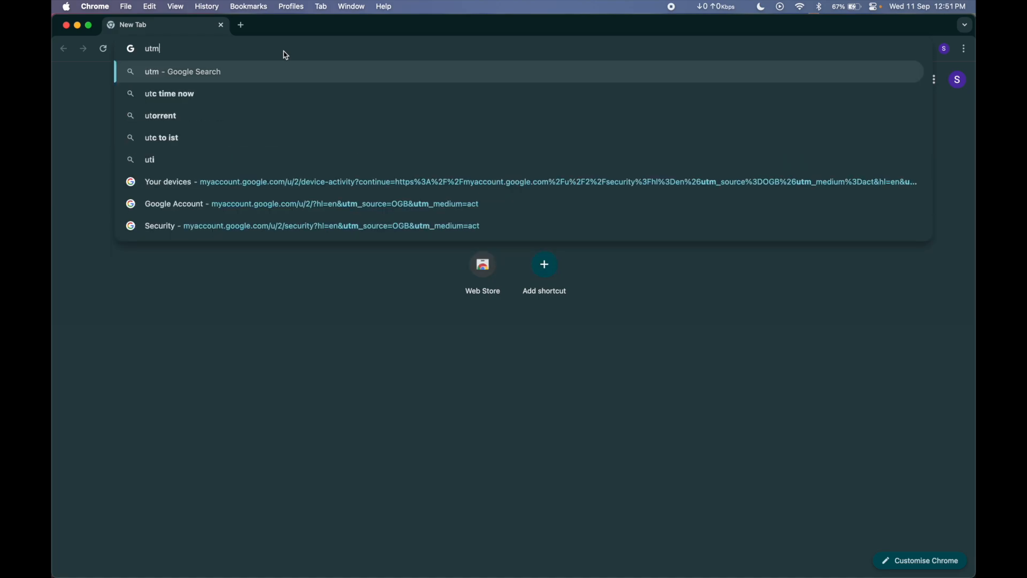
key("Return")
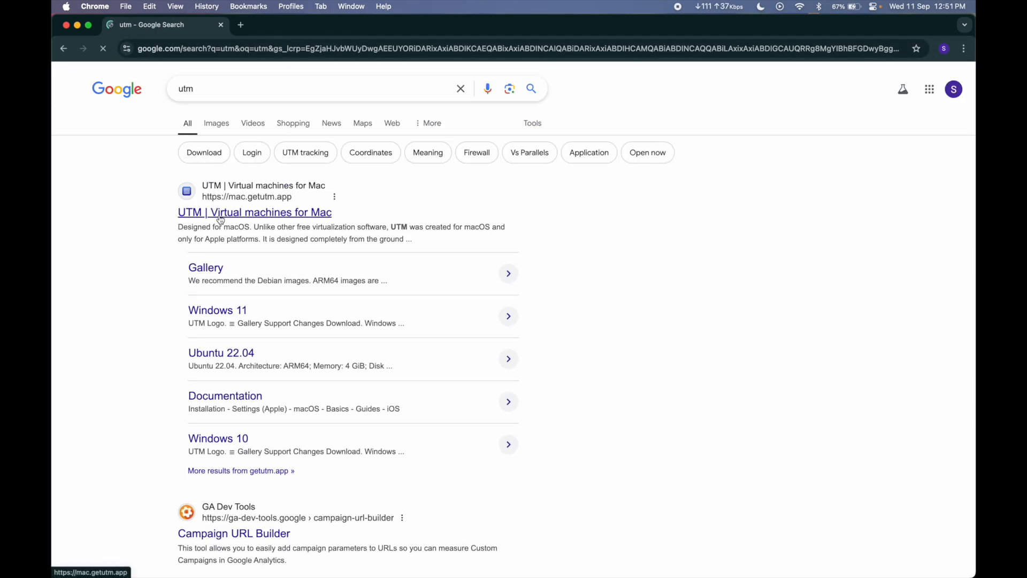
left_click(258, 217)
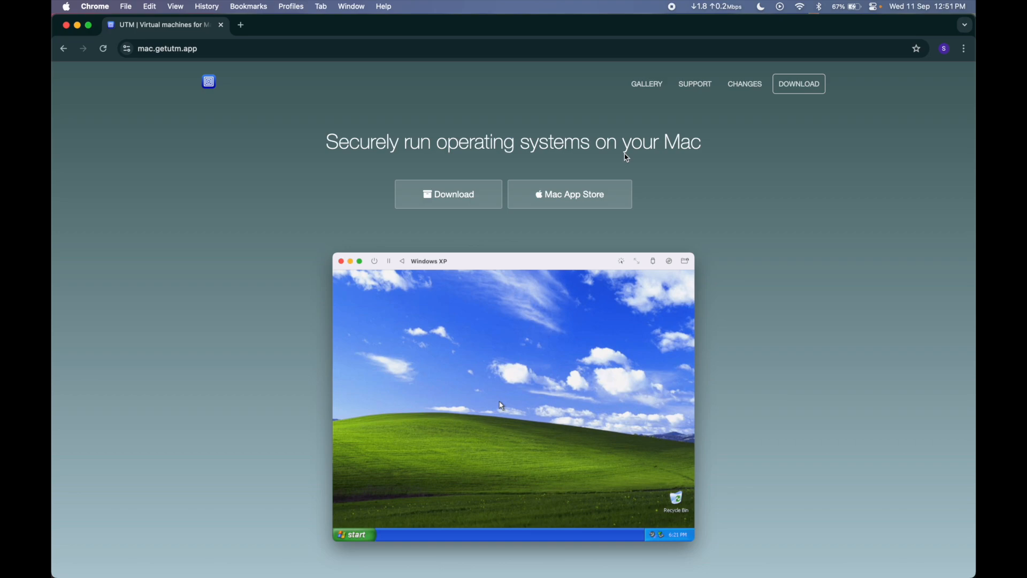
Step: Download the UTM.dmg installer for Mac from the website and show the full download history
left_click(459, 201)
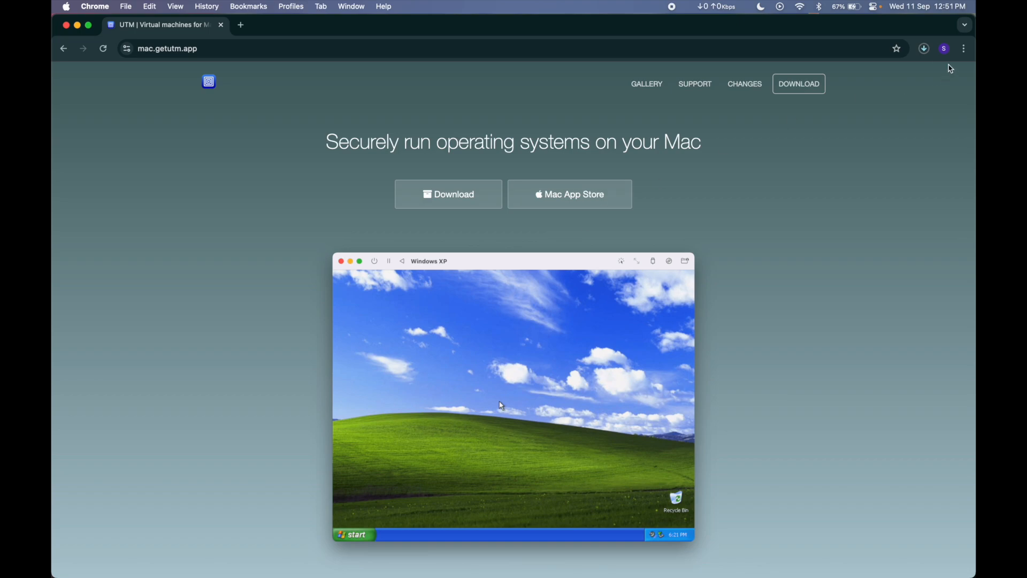
left_click(924, 49)
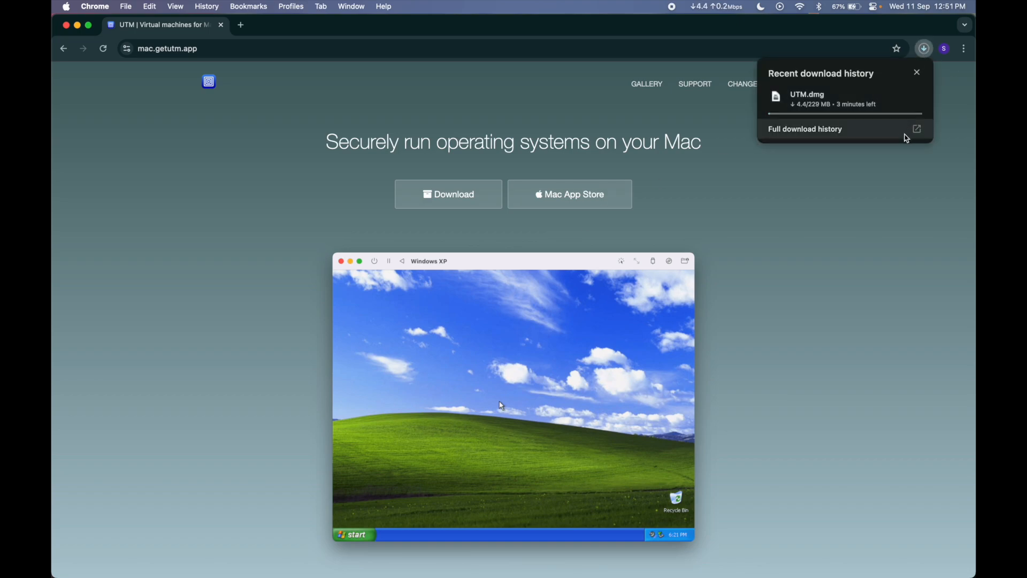
left_click(888, 135)
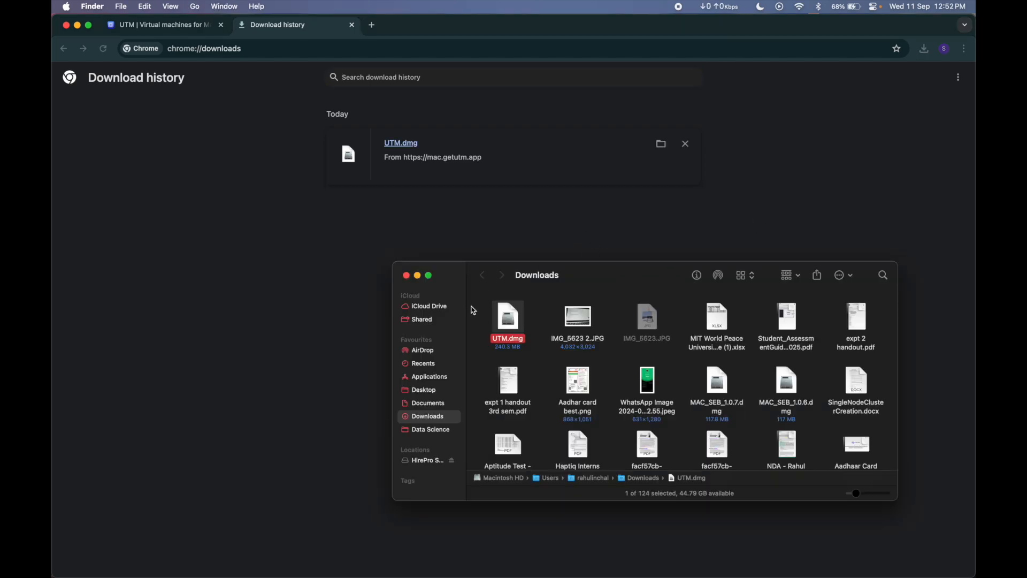
Step: Move UTM.dmg from the Downloads folder into the Ubuntu folder on the Desktop using a second Finder window
key("super+n")
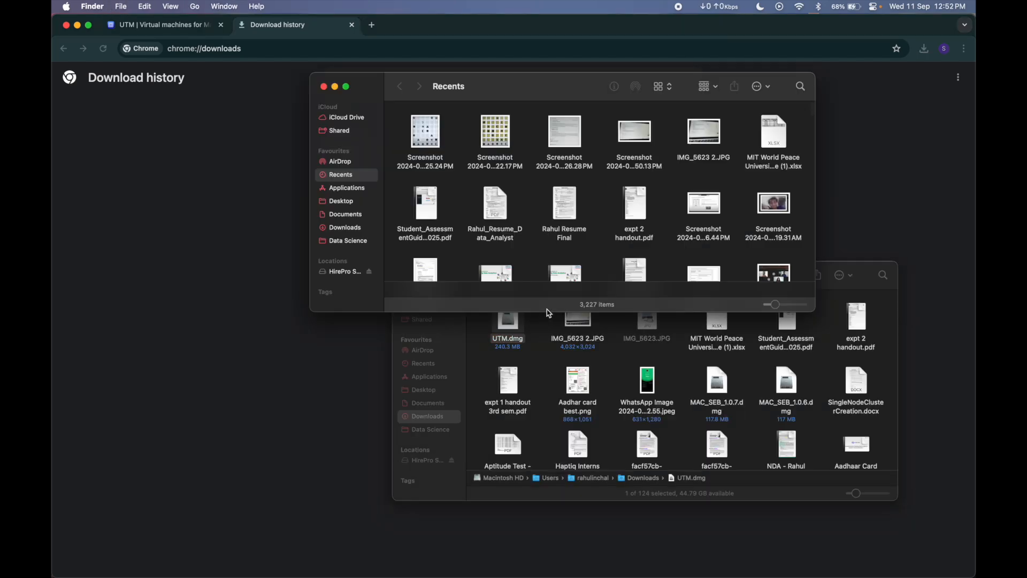
left_click(348, 202)
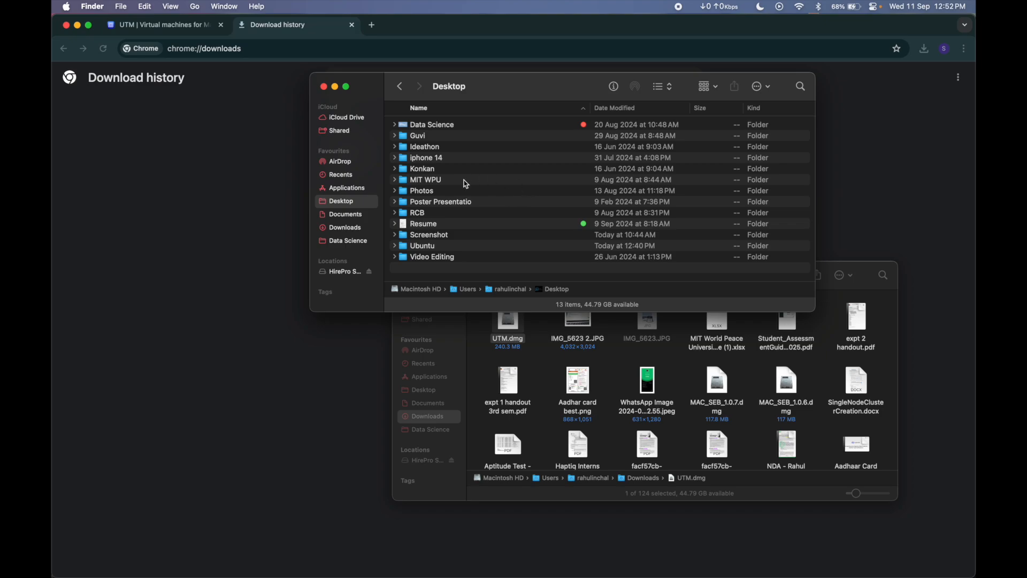
double_click(441, 247)
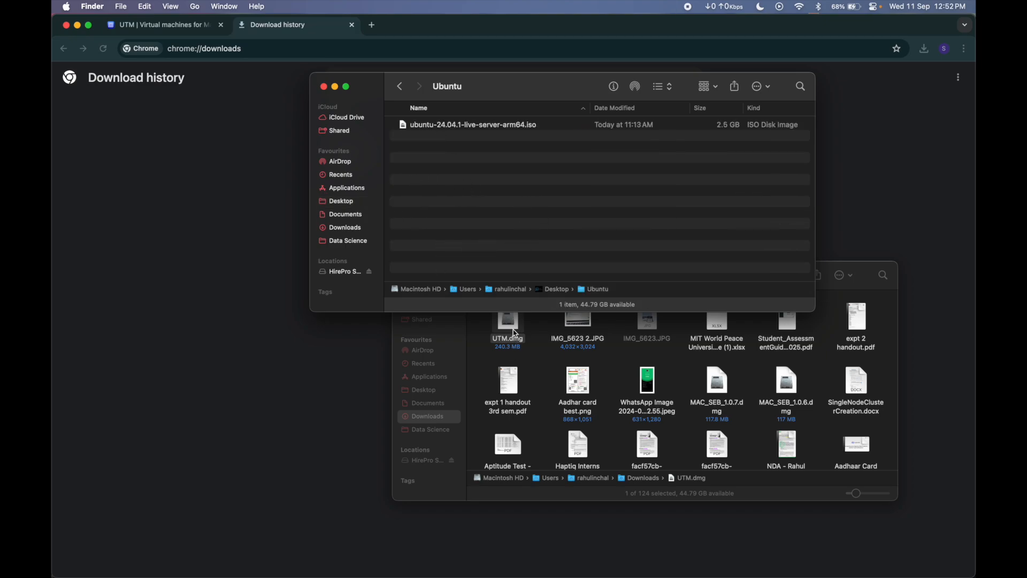
left_click_drag(510, 327, 465, 179)
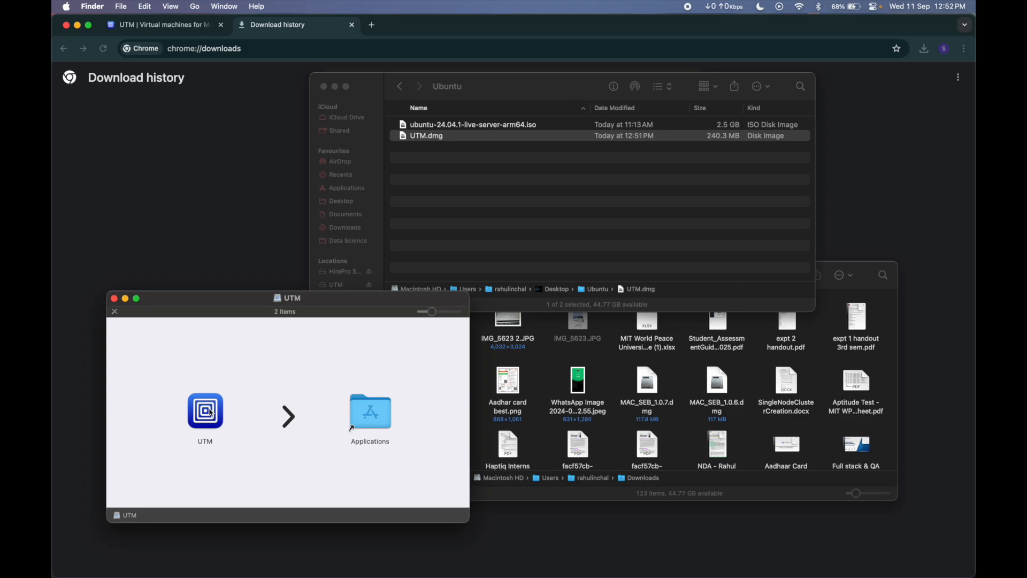
Step: Install UTM from the mounted disk image by copying it to Applications, and close the installer and Ubuntu folder windows
left_click_drag(212, 413, 375, 414)
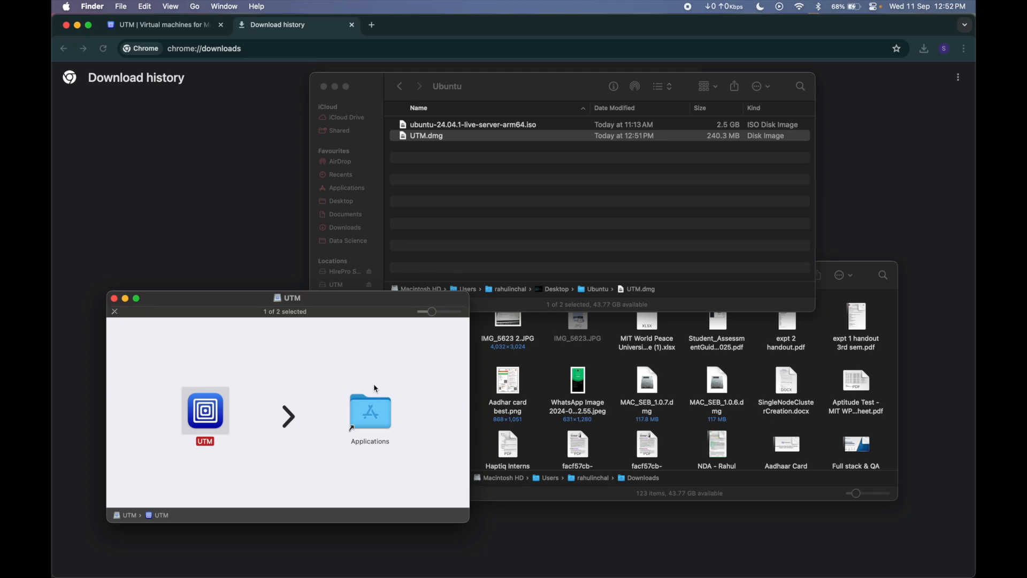
left_click(113, 298)
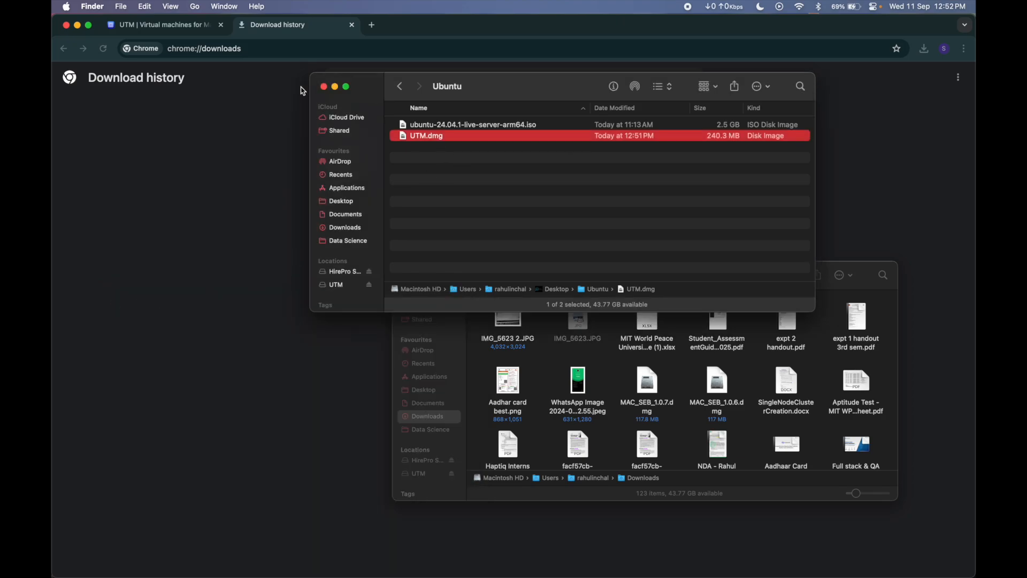
left_click(324, 87)
Step: Launch the installed UTM app from Launchpad and confirm opening it
key("F4")
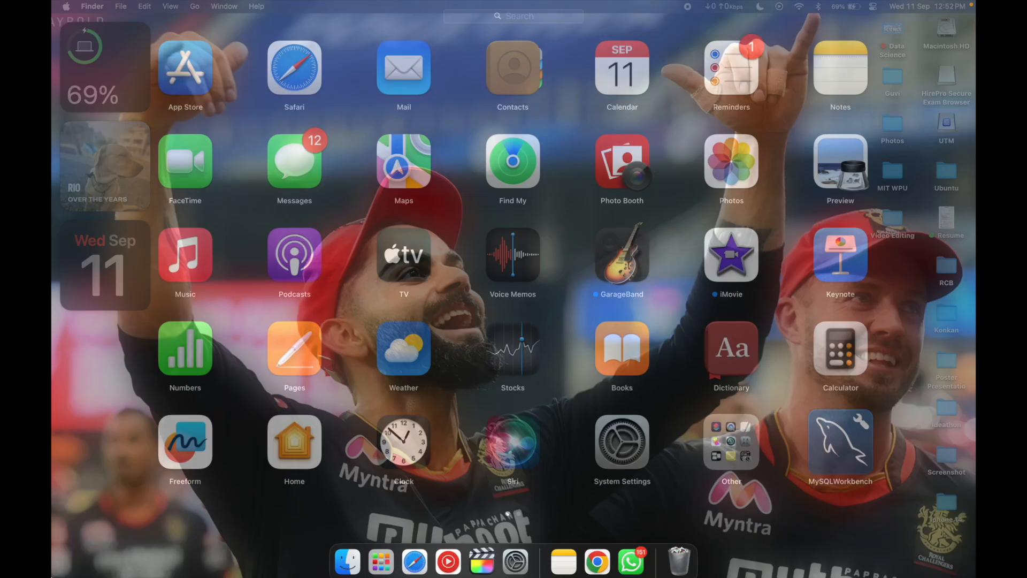
scroll(478, 354, "right", 3)
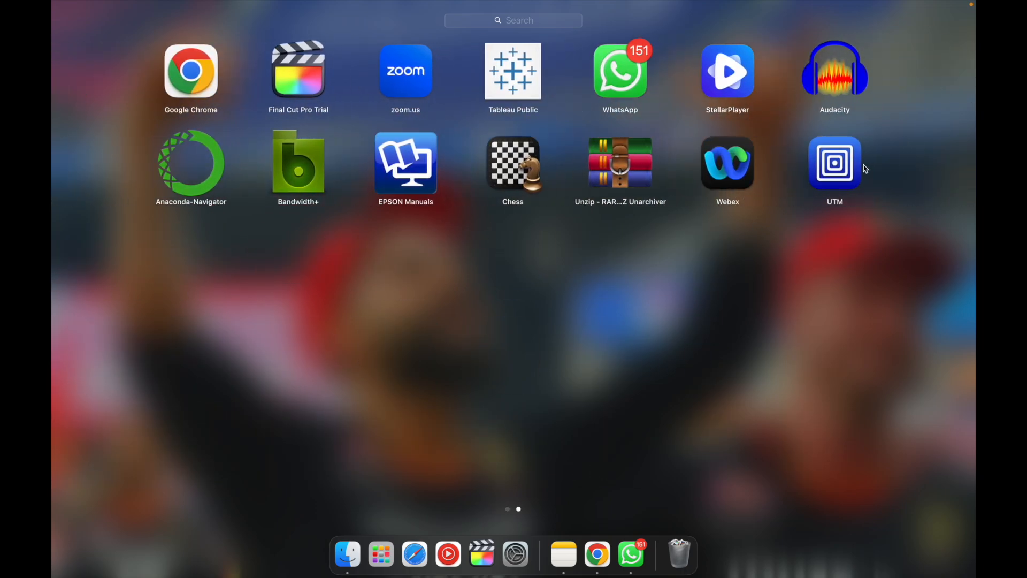
left_click(844, 171)
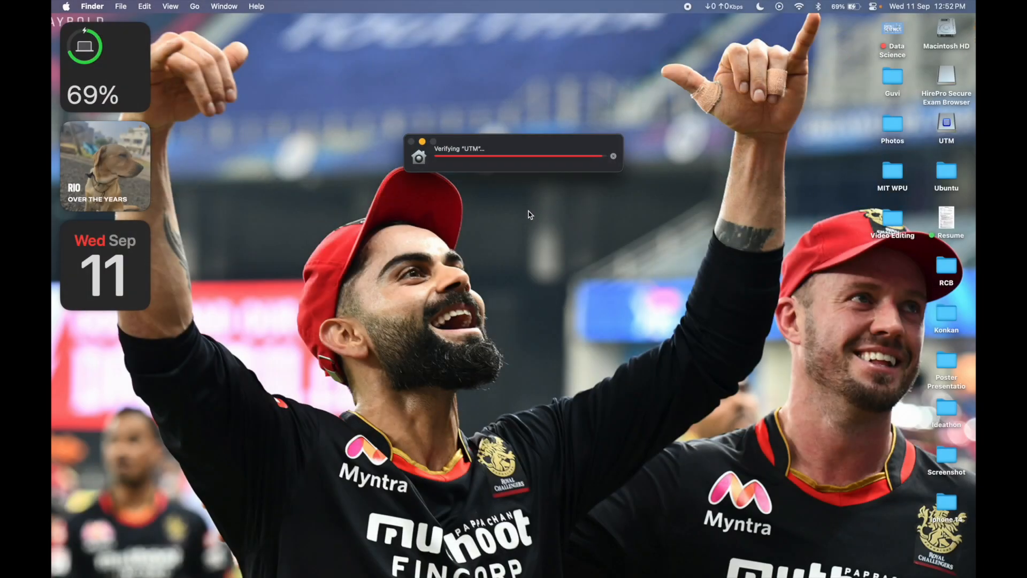
left_click(541, 251)
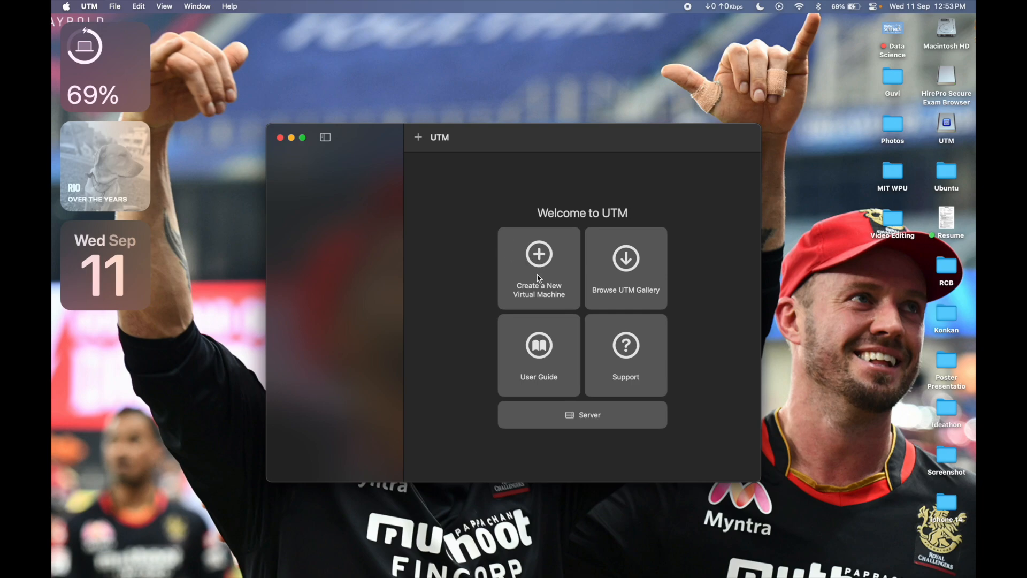
Step: Switch to Chrome, search for ubuntu in a new tab, and open the ubuntu.com website, accepting all trackers
key("super+Tab")
key("super+Tab")
key("super+Tab")
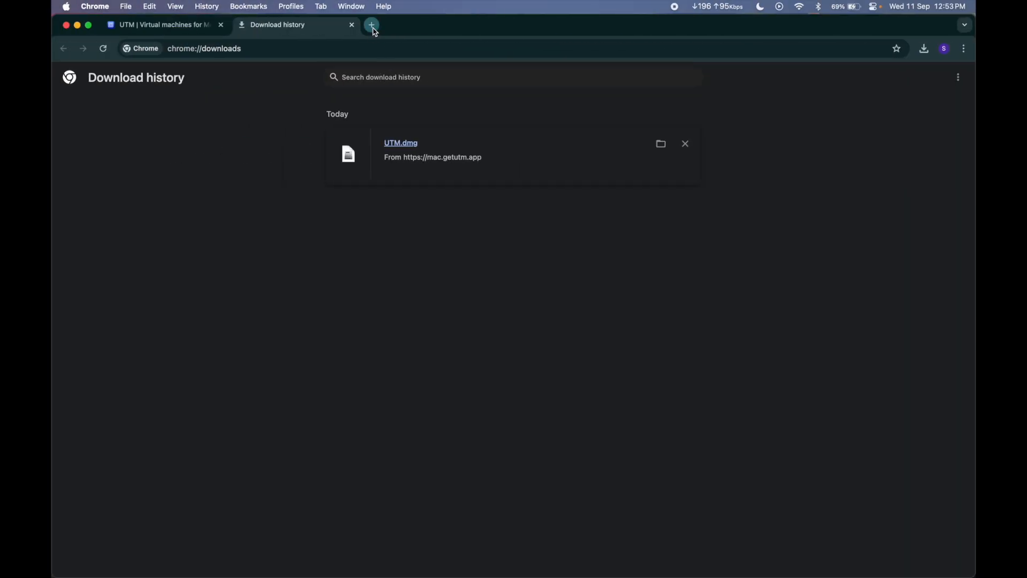
left_click(369, 23)
left_click(378, 56)
type("ubuntu")
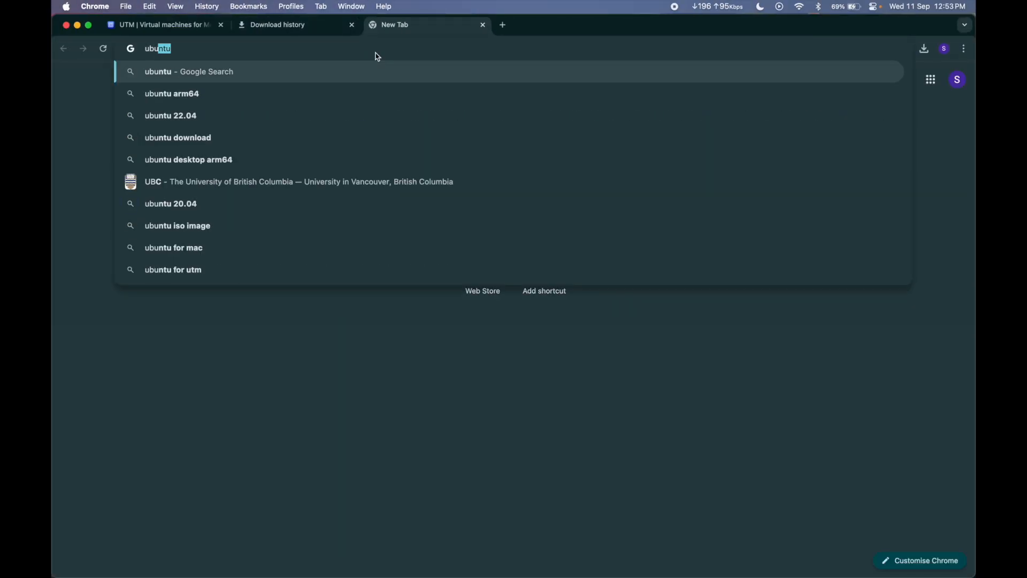
key("Return")
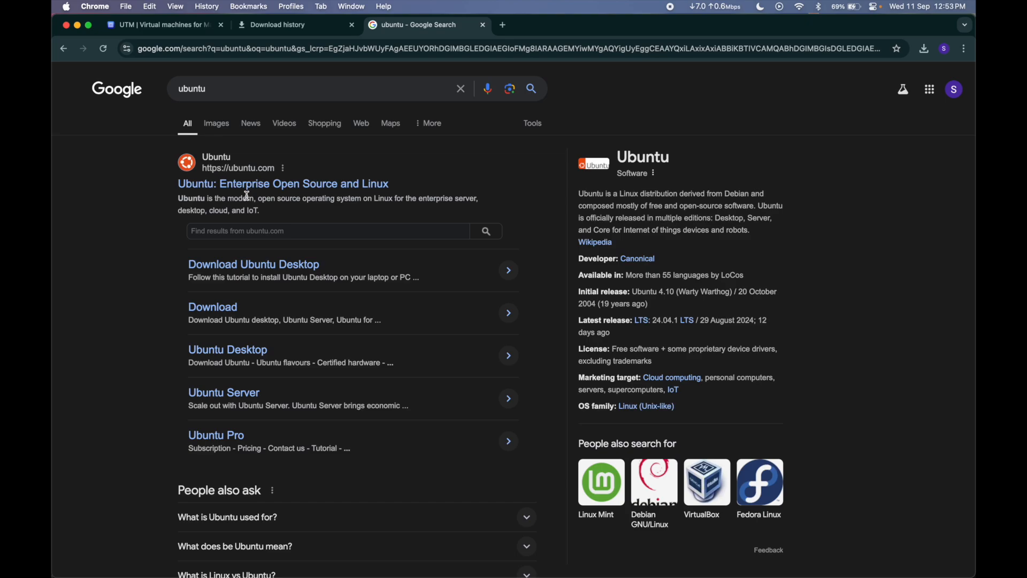
left_click(289, 195)
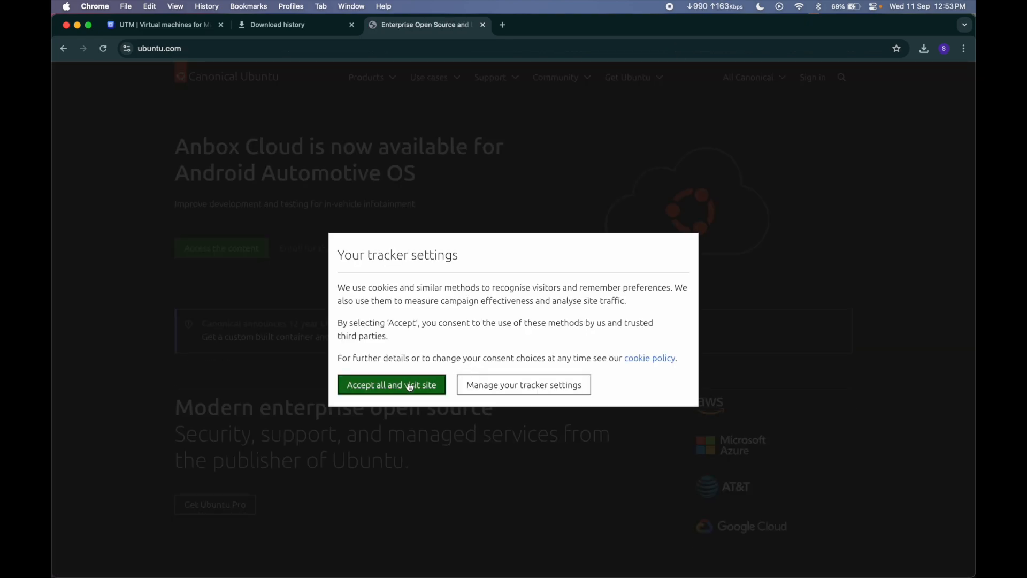
left_click(415, 382)
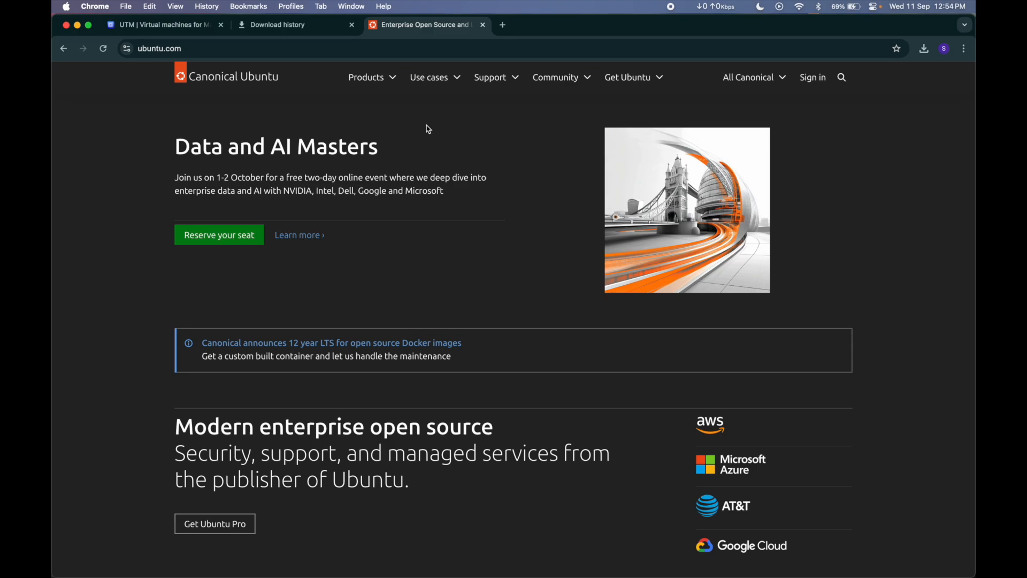
Step: Go to the Ubuntu Server product page and open its Get Ubuntu Server download page
left_click(390, 78)
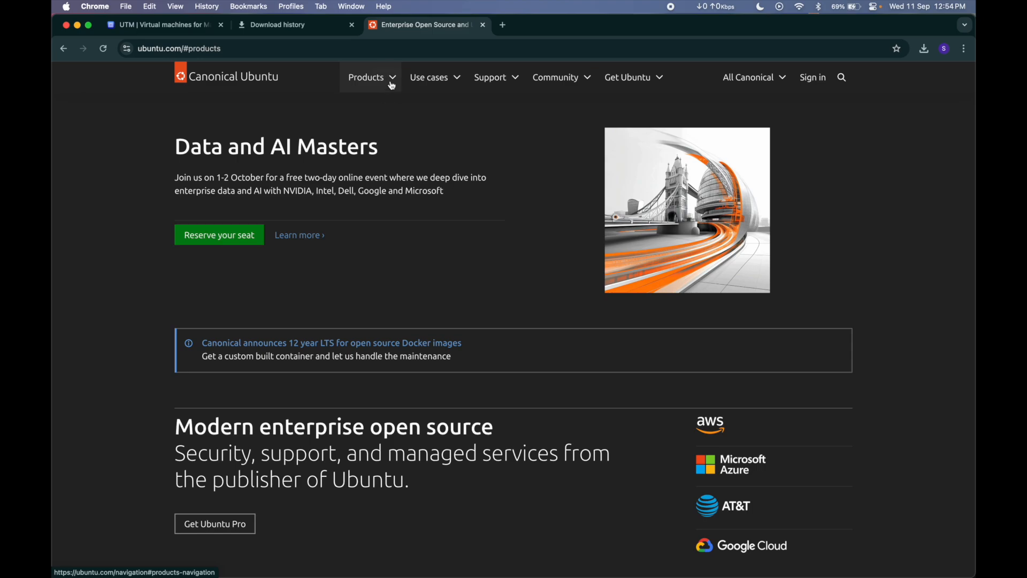
left_click(396, 77)
left_click(378, 134)
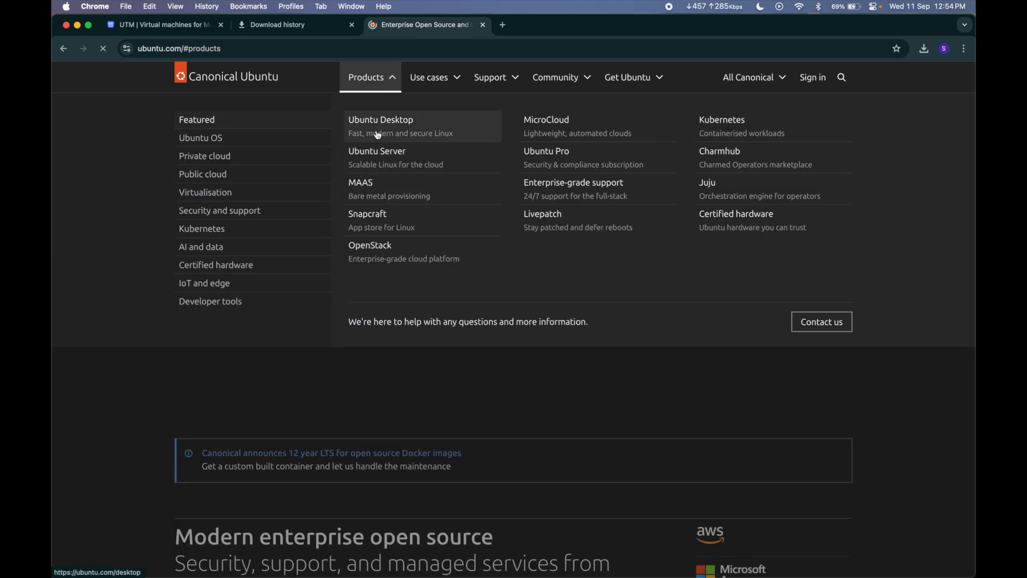
left_click(389, 89)
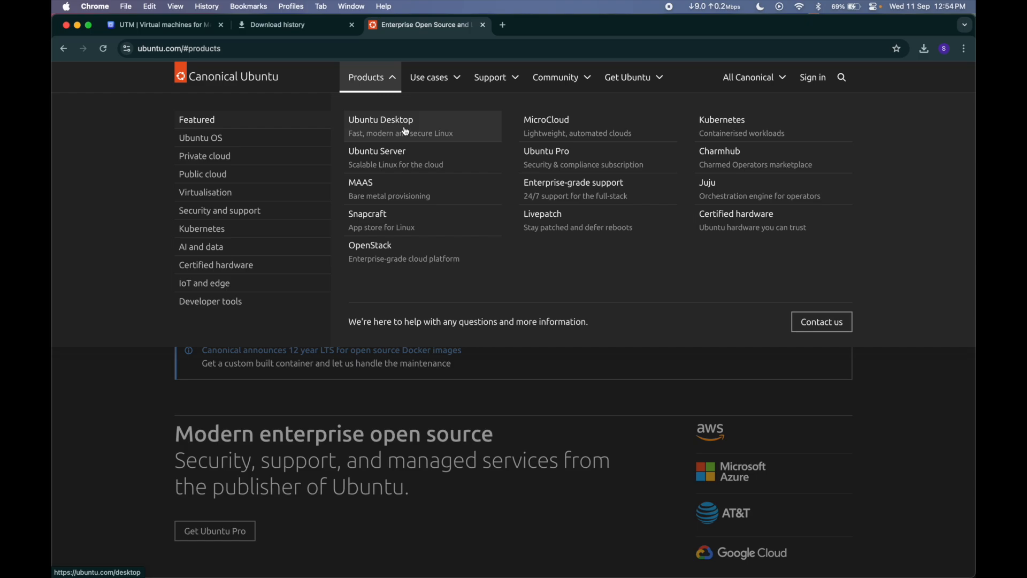
left_click(413, 159)
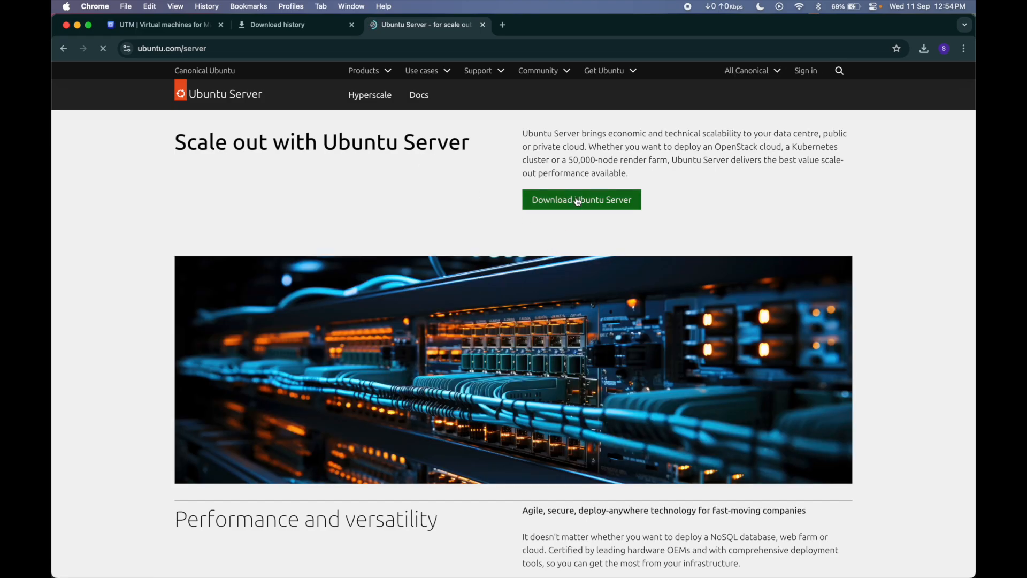
left_click(574, 205)
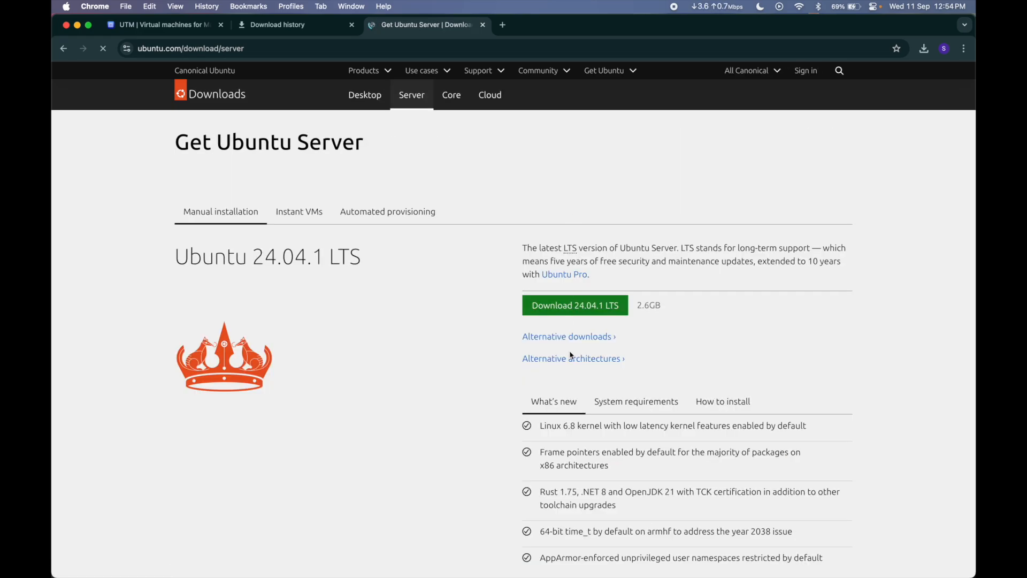
Step: Find the alternative architectures for Ubuntu Server and open the ARM download page
scroll(582, 333, "down", 2)
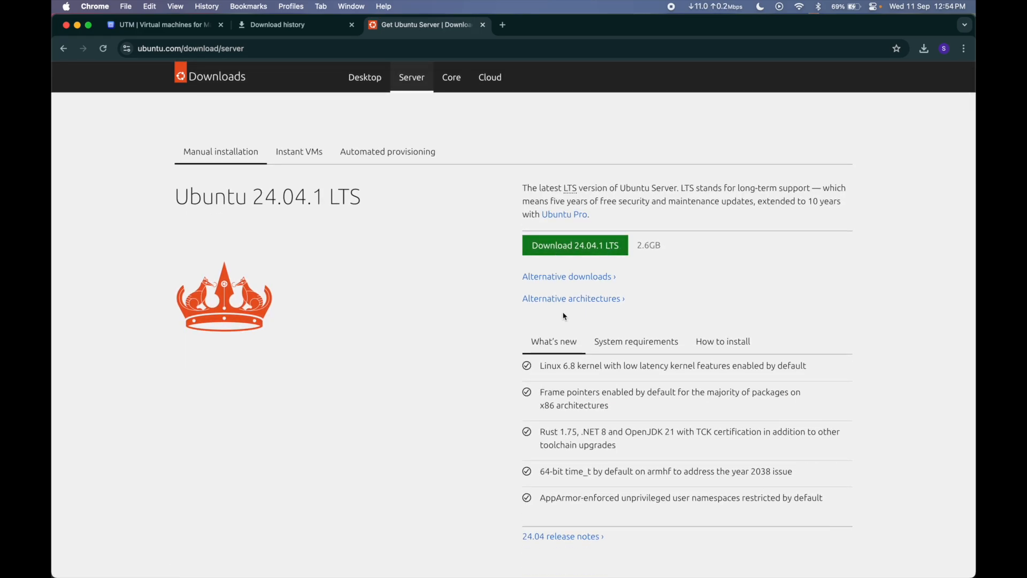
left_click(575, 299)
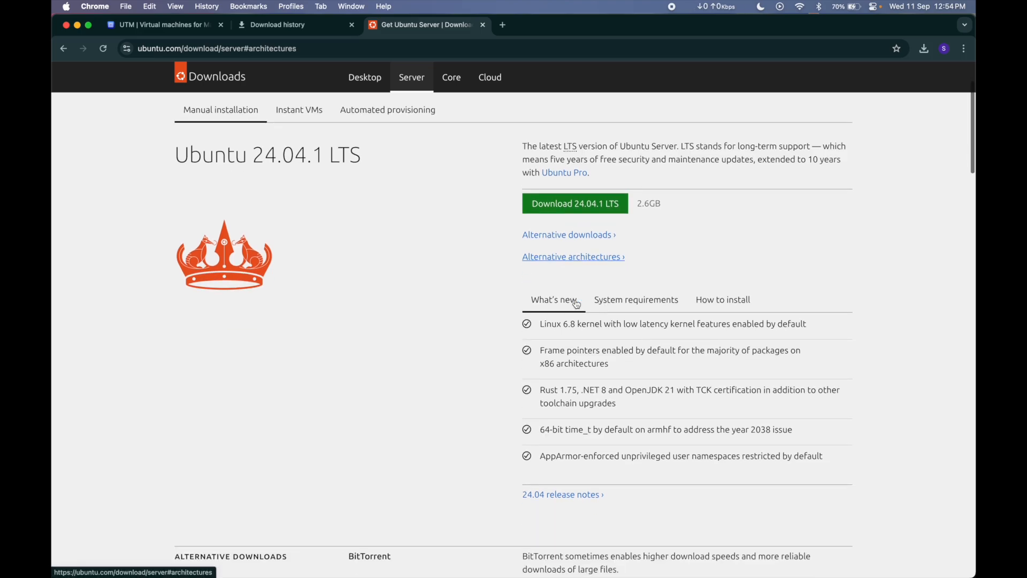
scroll(407, 342, "down", 3)
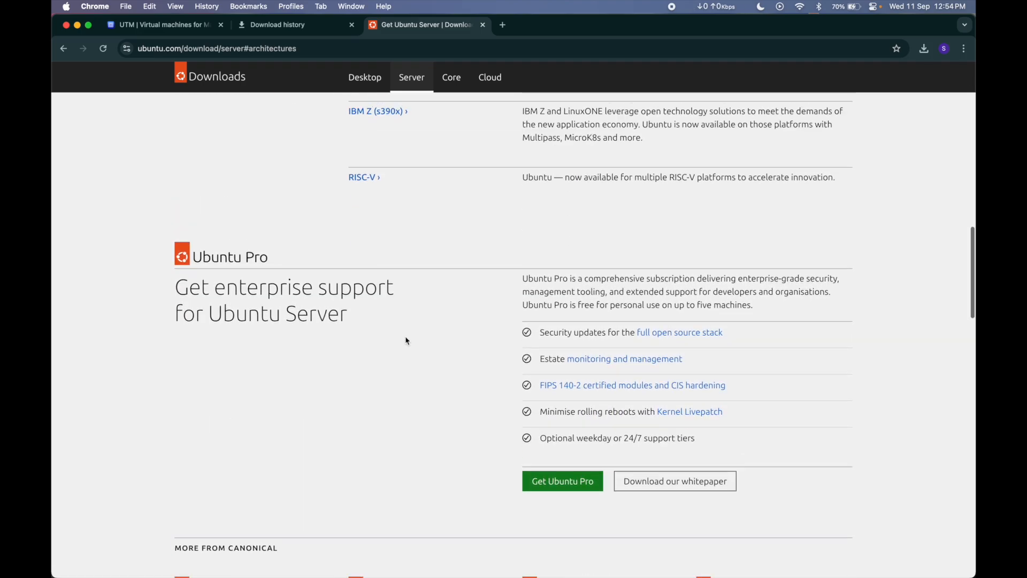
scroll(406, 340, "up", 5)
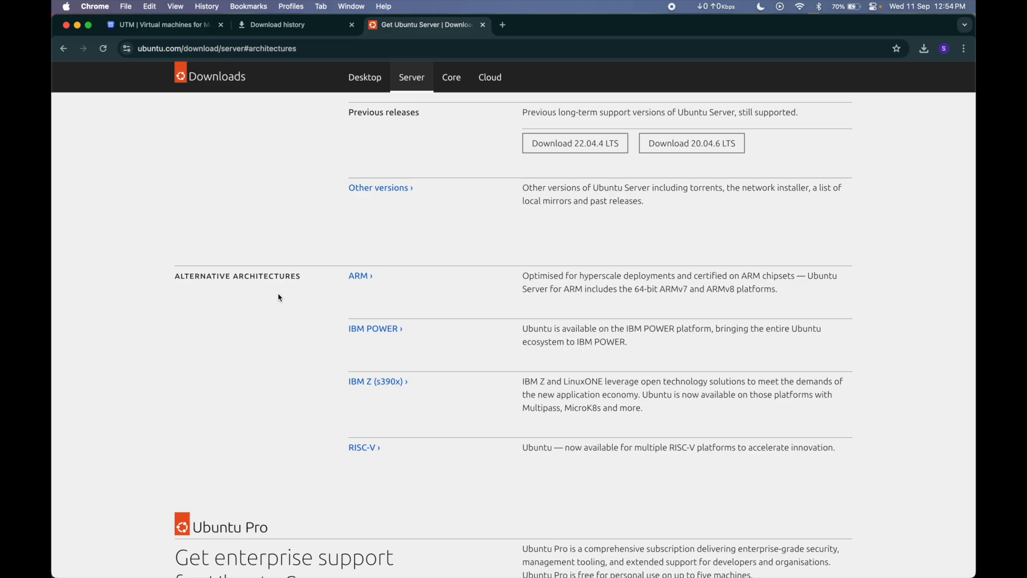
left_click(367, 279)
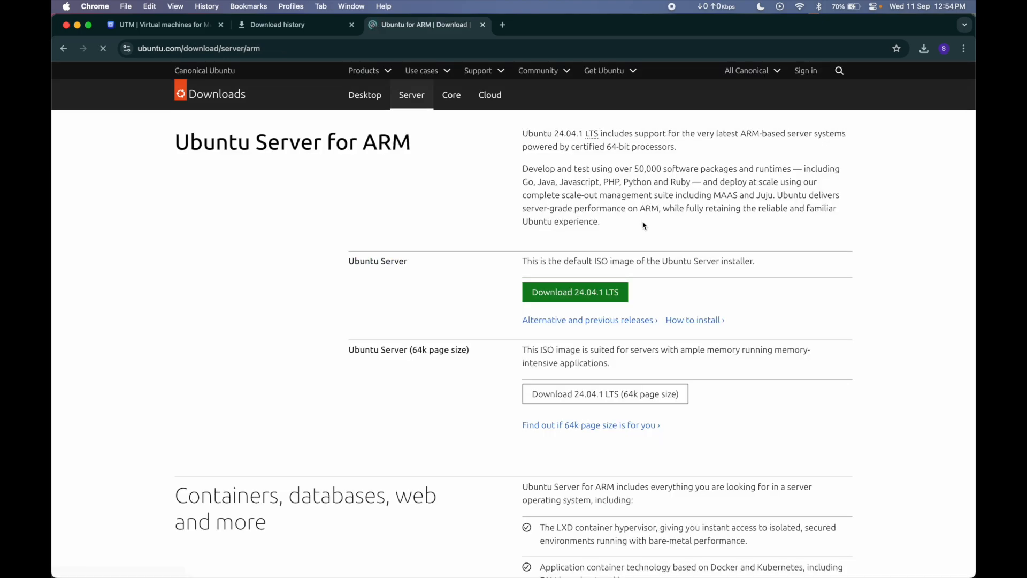
Step: Download the default Ubuntu Server 24.04.1 LTS image for ARM and show the full download history
left_click(602, 292)
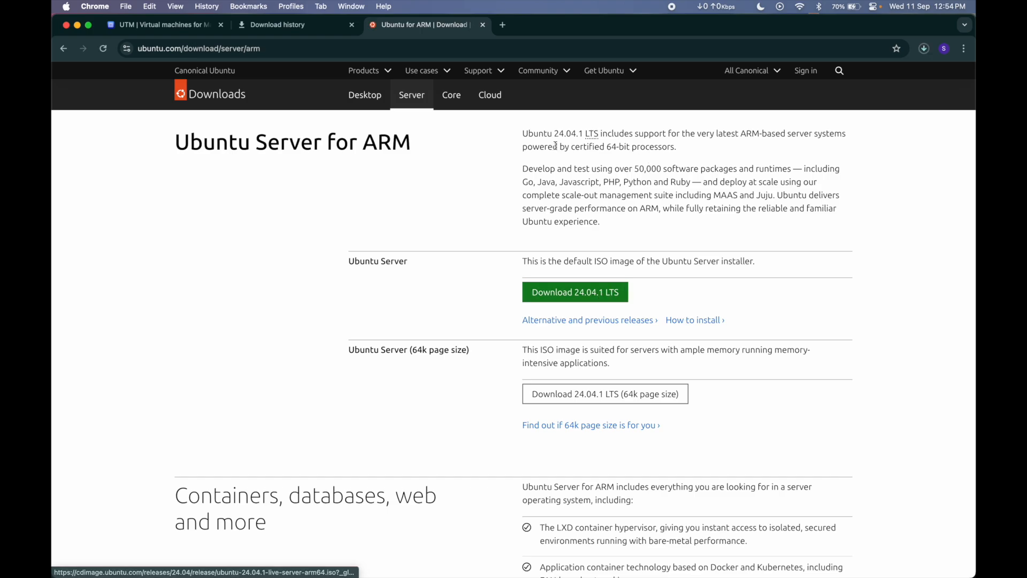
left_click(924, 49)
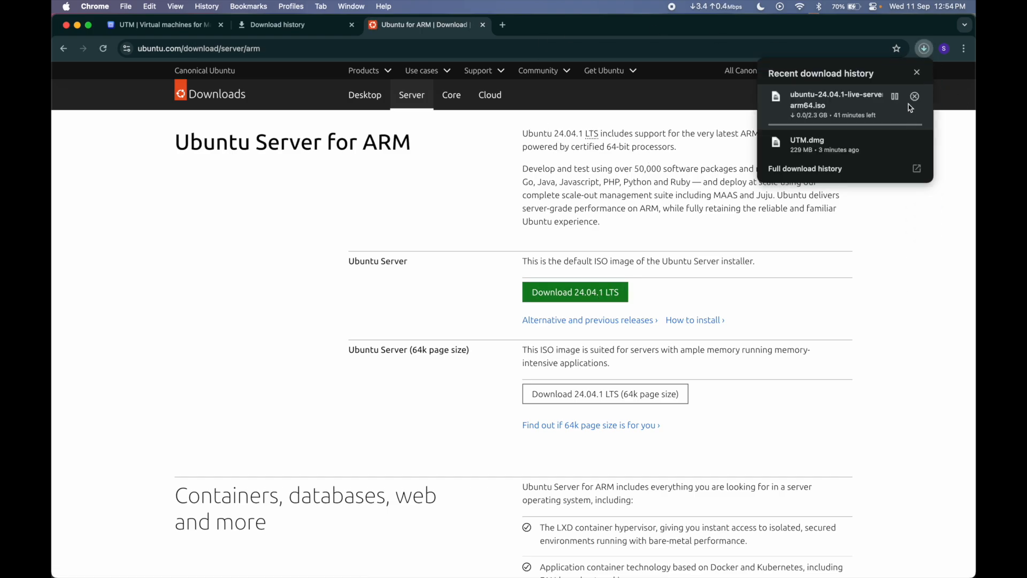
left_click(915, 175)
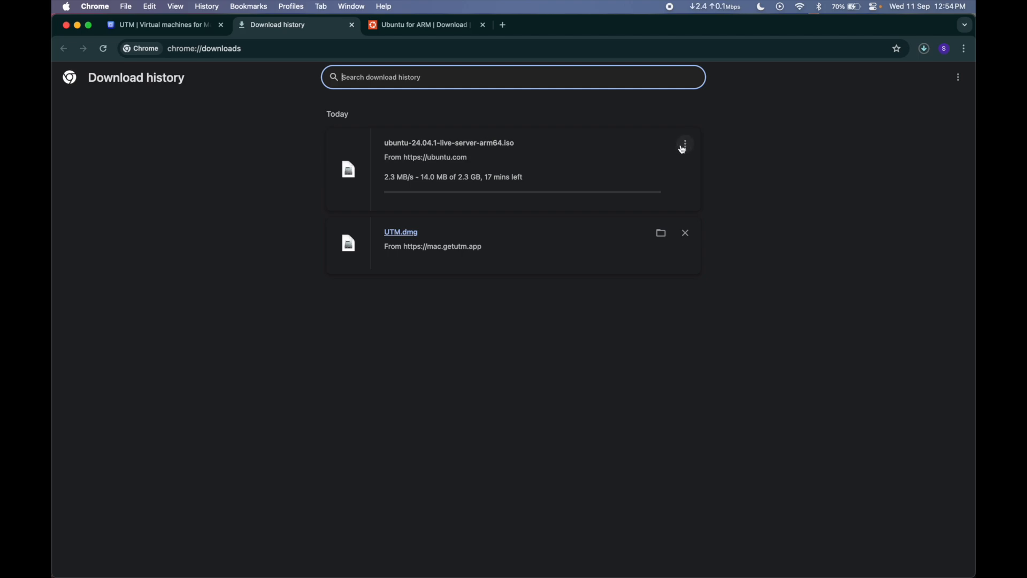
Step: Cancel the running download of the Ubuntu Server ISO and open the Ubuntu folder on the desktop in Finder
left_click(685, 144)
left_click(665, 169)
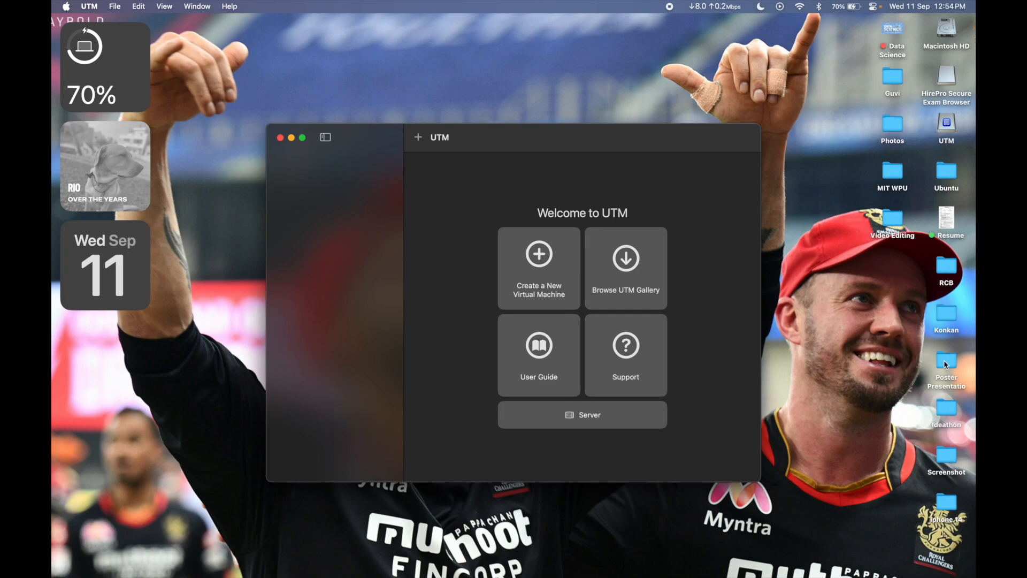
left_click(851, 403)
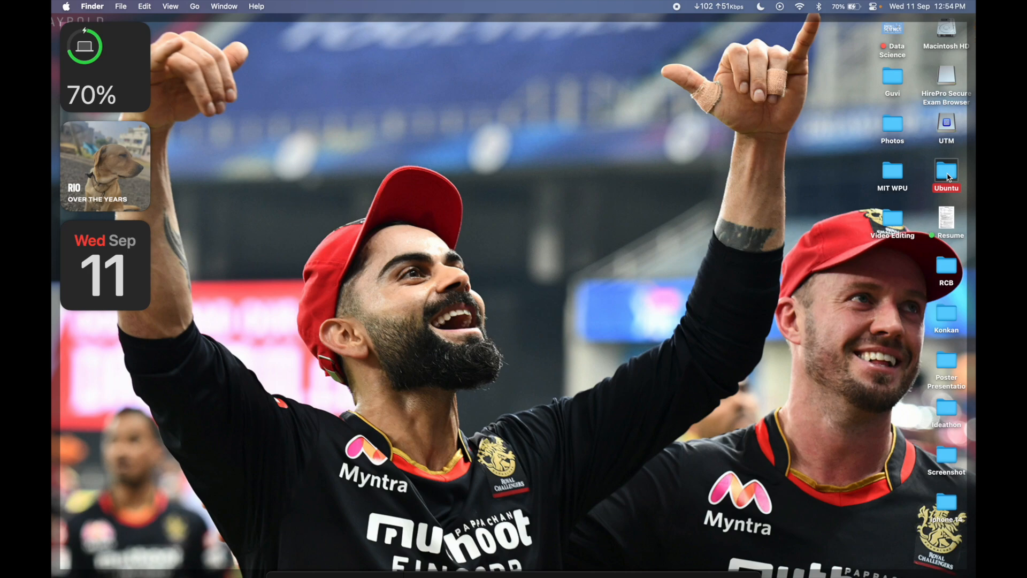
double_click(945, 163)
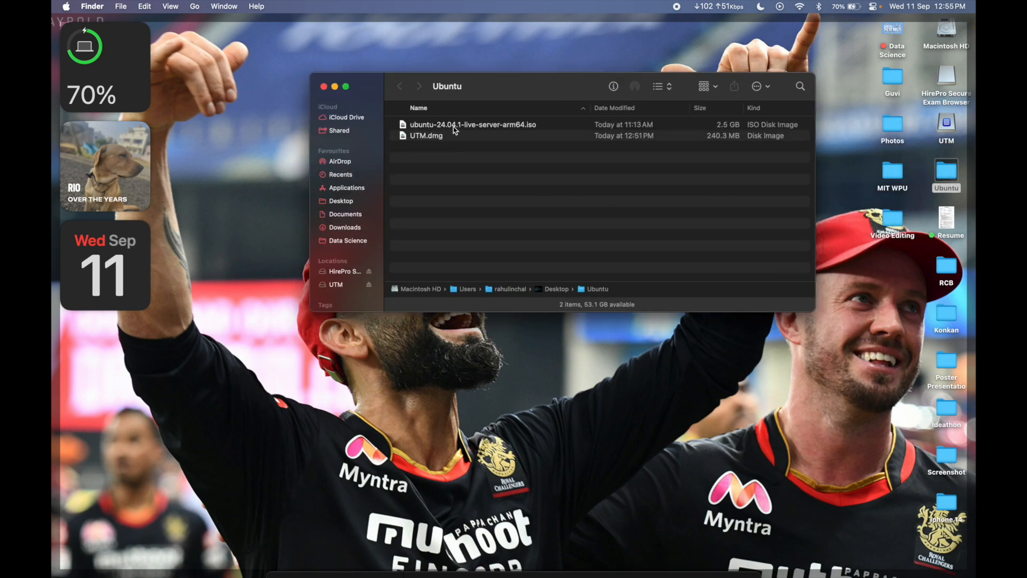
Step: Check that ubuntu-24.04.1-live-server-arm64.iso is in the Ubuntu folder, bring up UTM and close the folder window
left_click(455, 126)
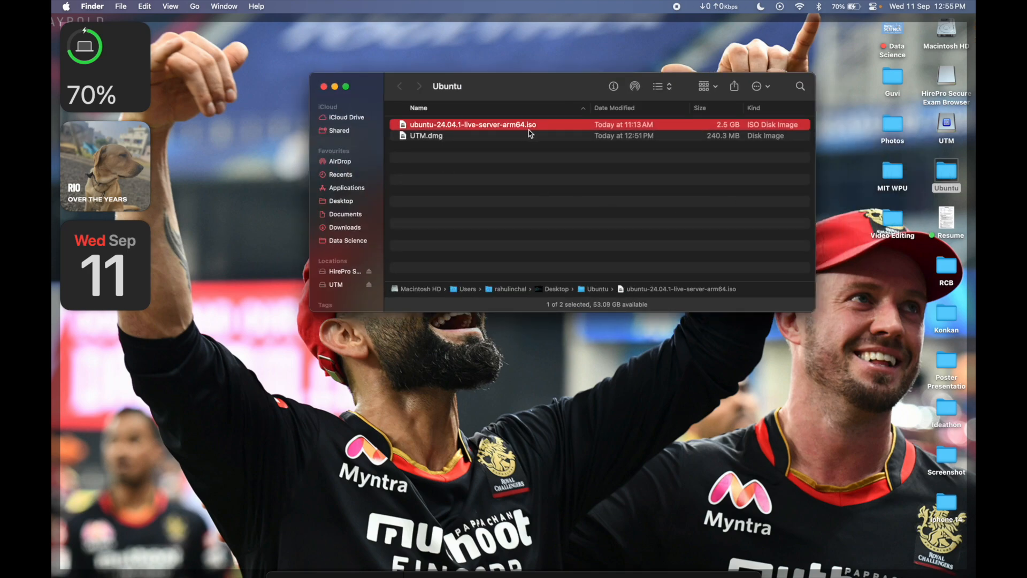
left_click(535, 199)
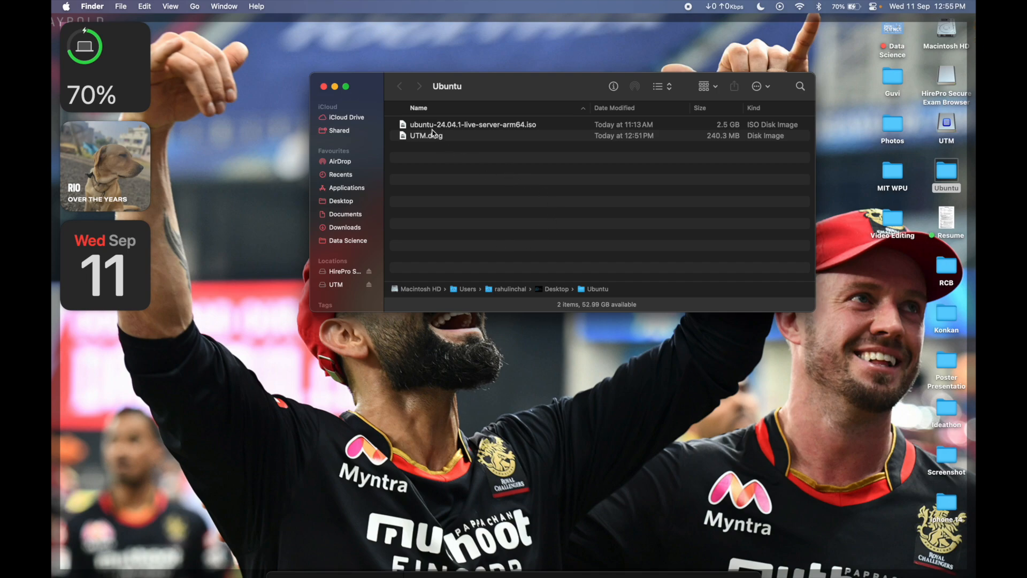
left_click(554, 405)
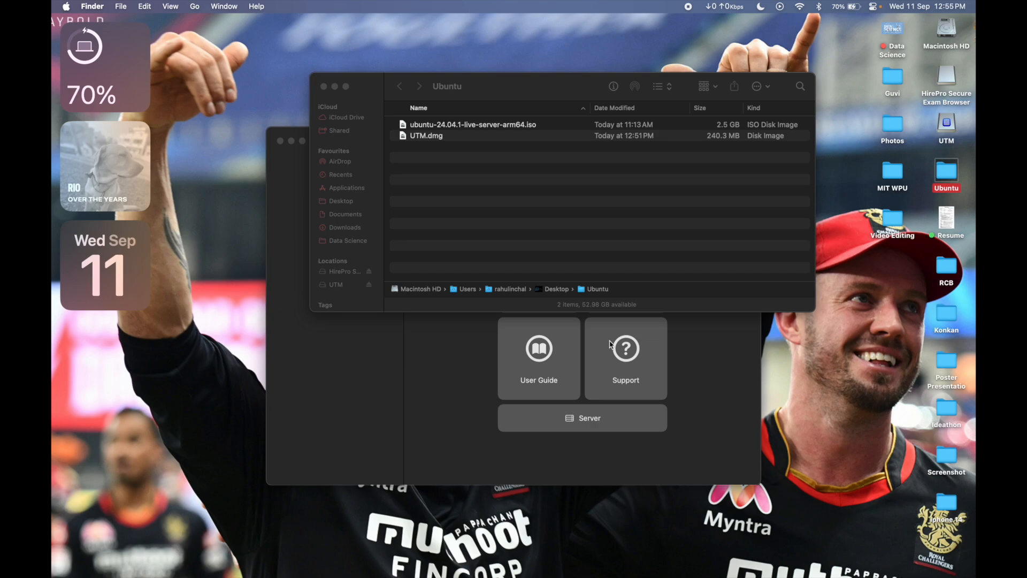
left_click(323, 86)
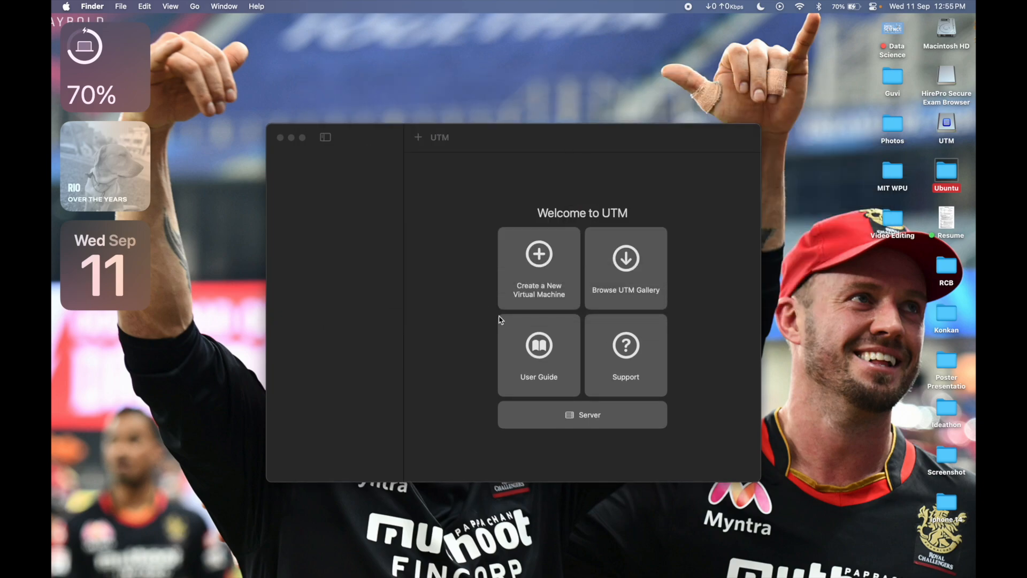
Step: Start creating a new virtual machine in UTM that virtualizes a Linux operating system
left_click(529, 258)
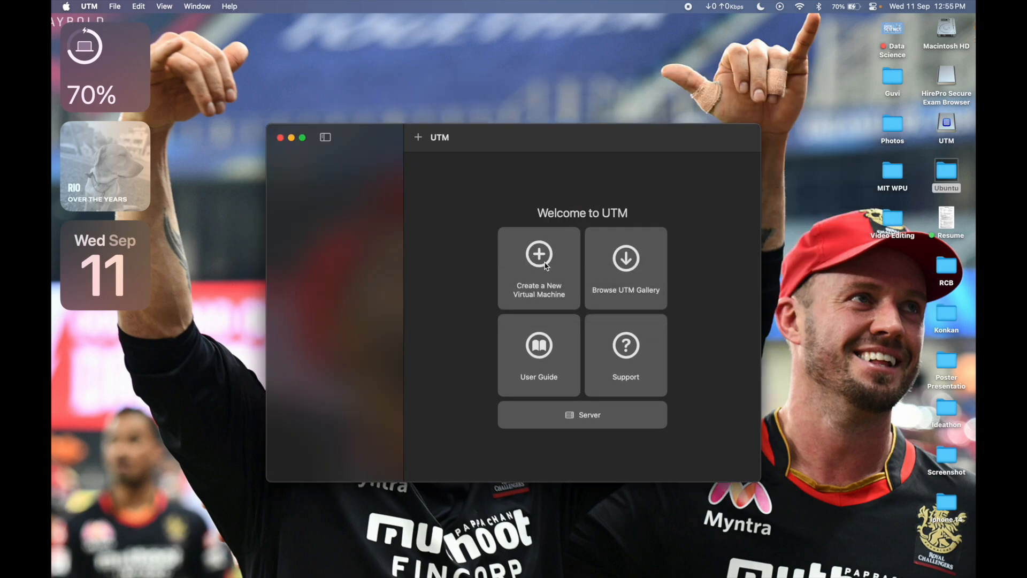
left_click(545, 266)
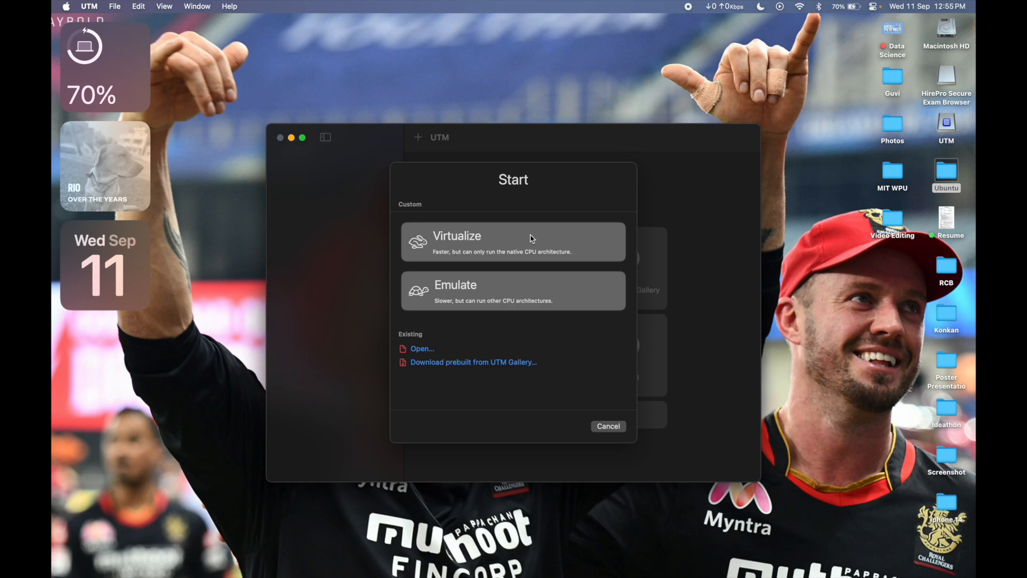
left_click(517, 244)
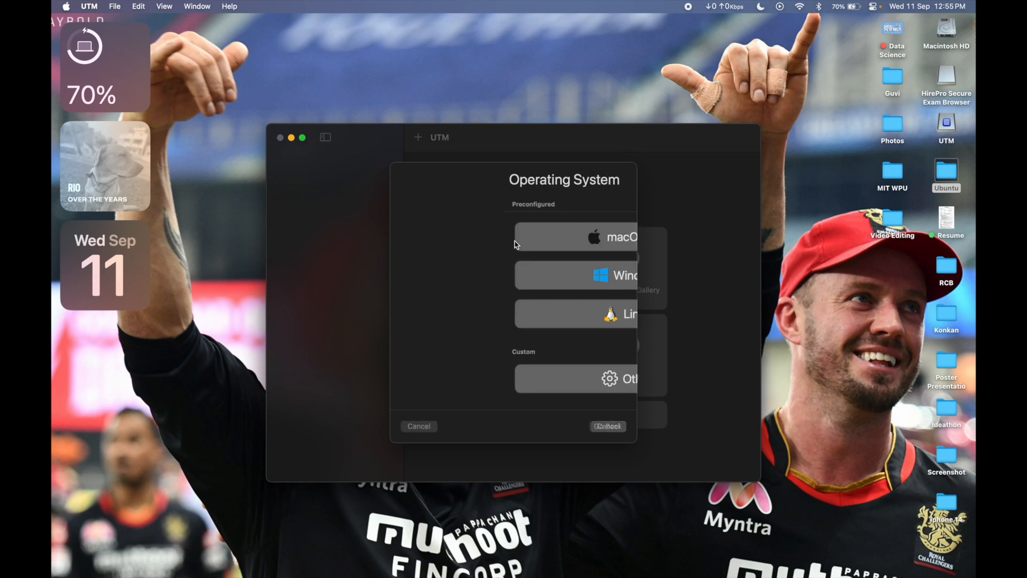
left_click(528, 327)
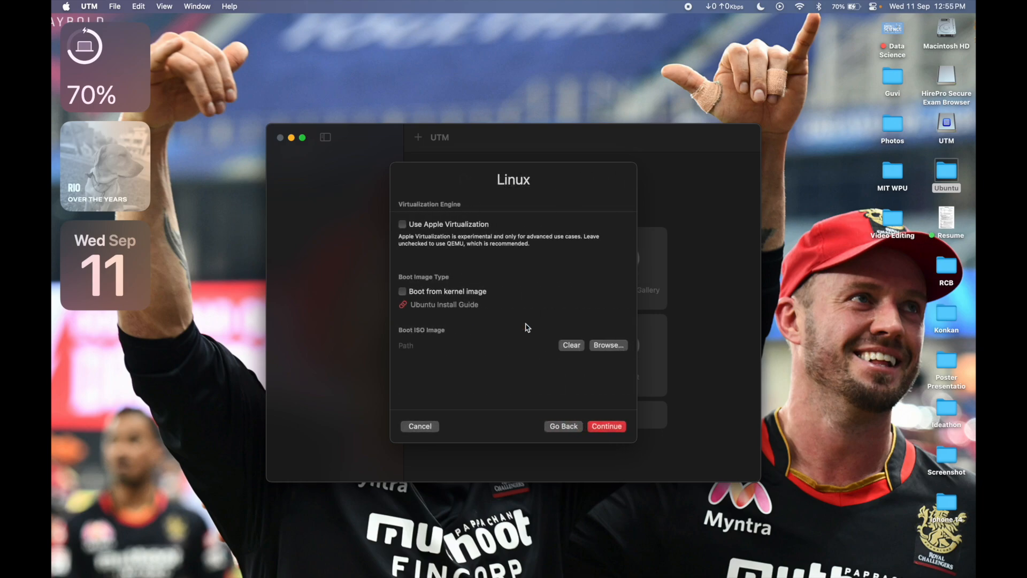
Step: Choose ubuntu-24.04.1-live-server-arm64.iso from the Ubuntu folder as the boot ISO image and proceed to the hardware settings
left_click(601, 348)
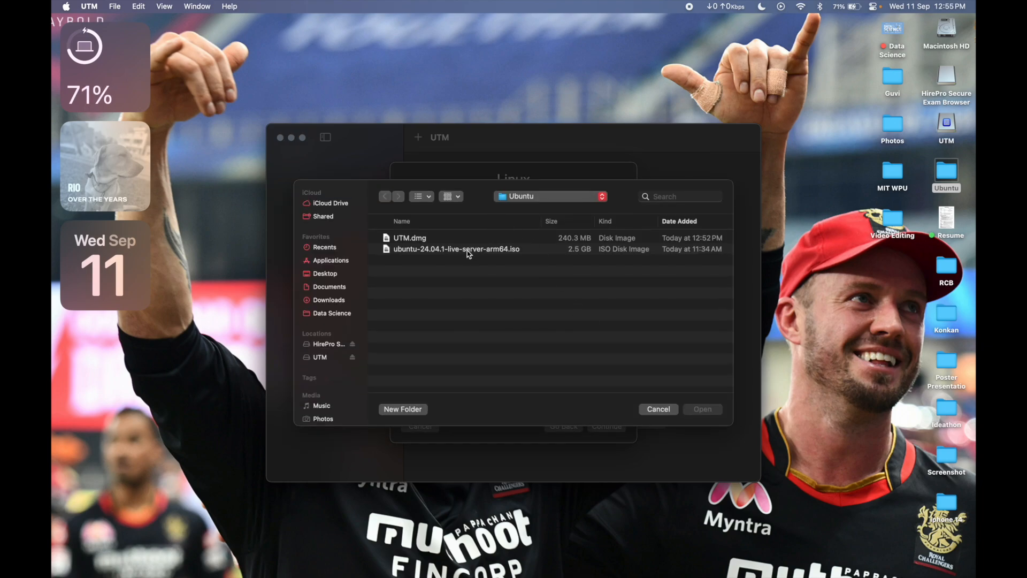
left_click(464, 251)
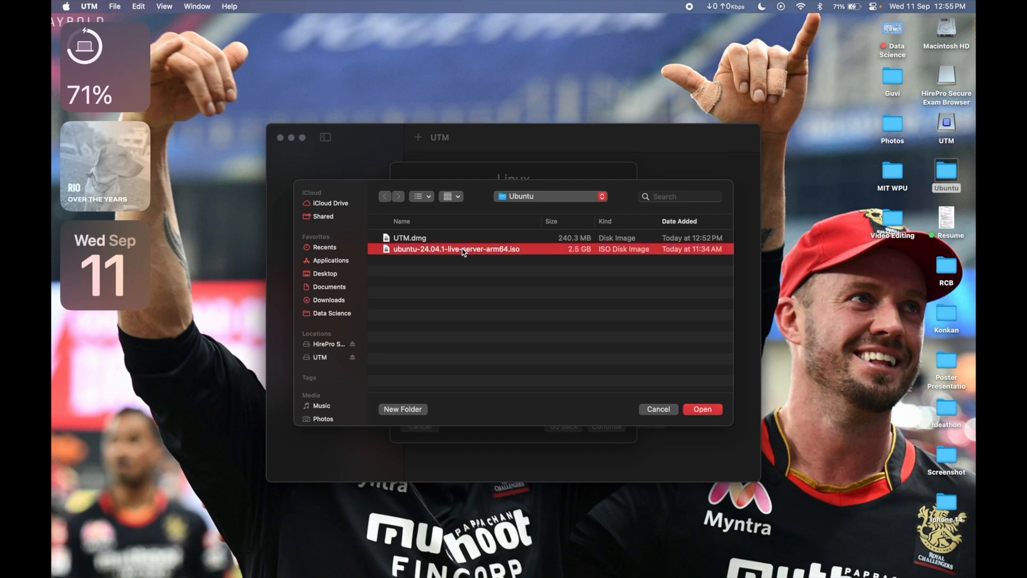
left_click(692, 410)
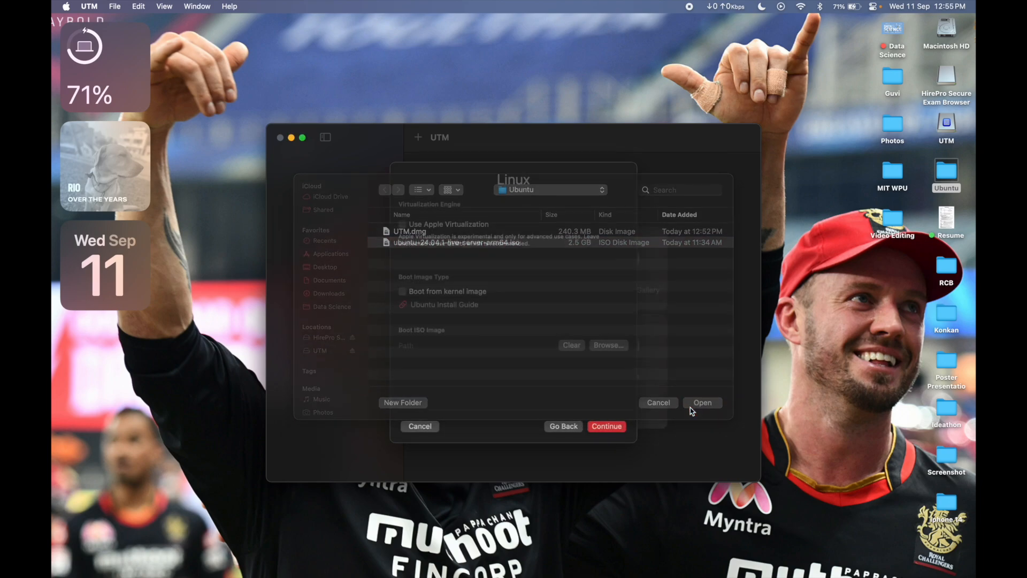
left_click(599, 428)
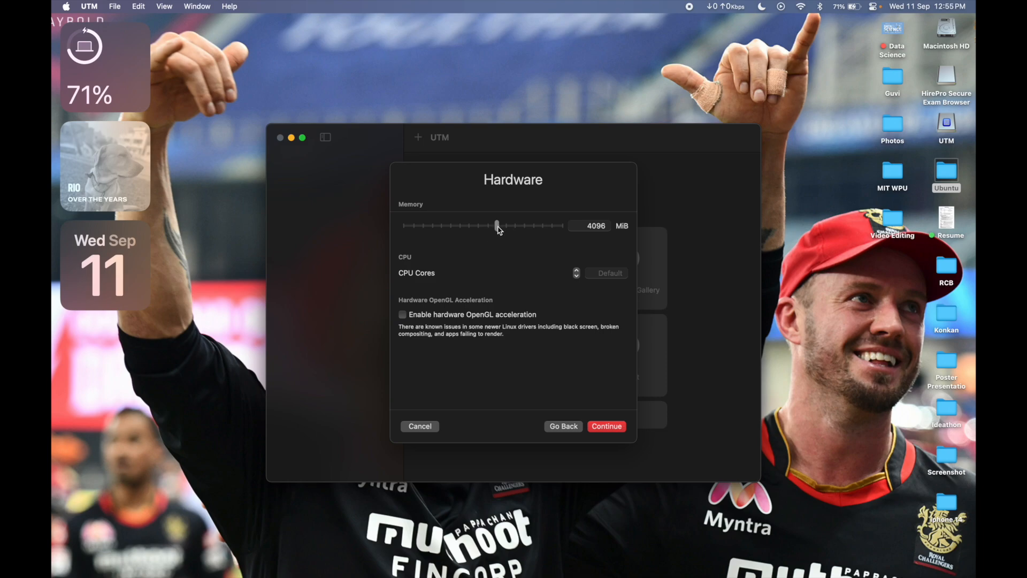
Step: Set the memory to 8192 MiB and the CPU cores to 8, and enable hardware OpenGL acceleration
left_click_drag(498, 229, 514, 228)
left_click(403, 315)
left_click(577, 270)
left_click(601, 425)
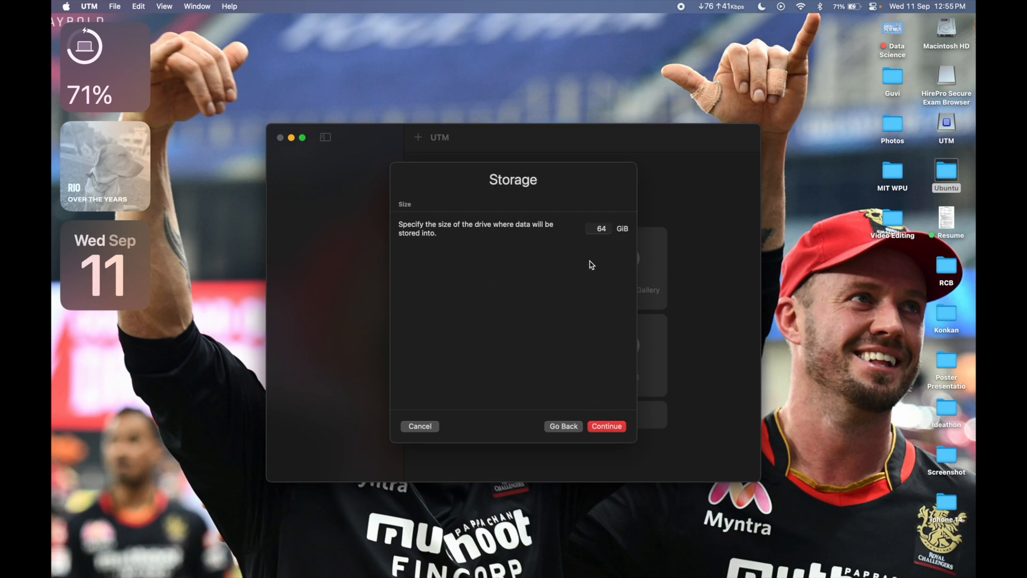
Step: Set the drive size to 50 GiB and choose the Ubuntu folder as the shared directory
left_click(601, 228)
type("50")
left_click(606, 426)
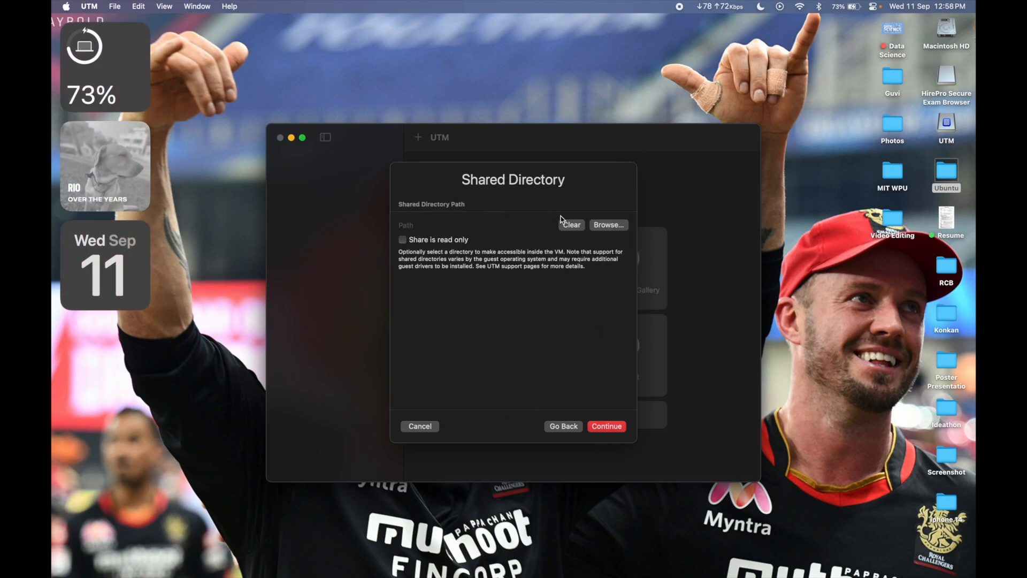
left_click(600, 227)
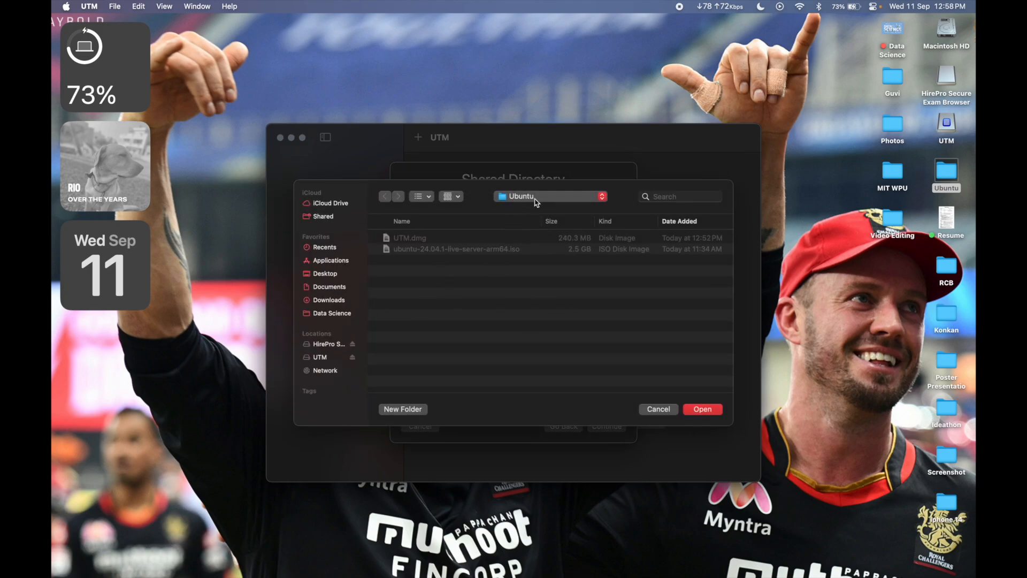
left_click(703, 409)
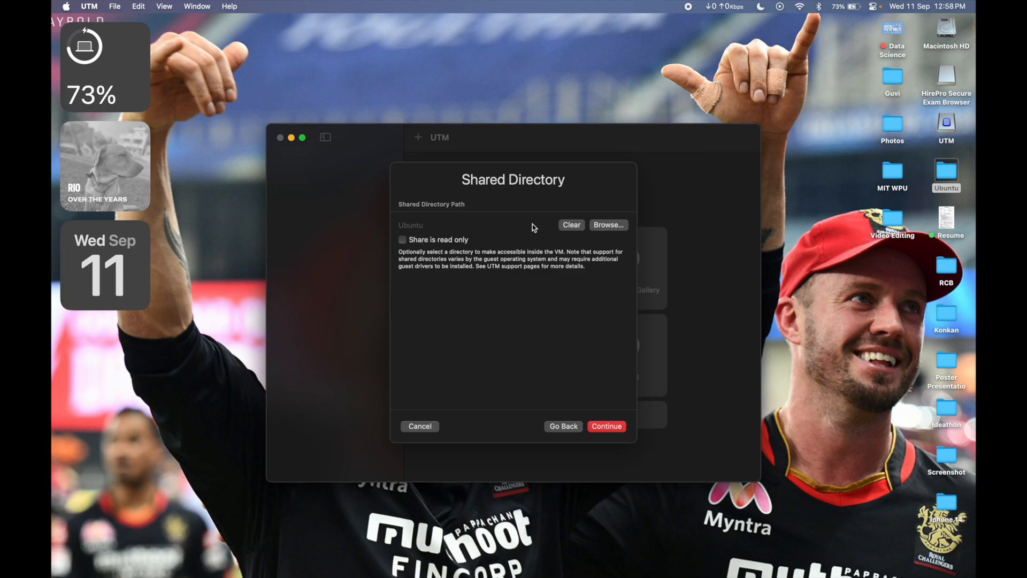
left_click(606, 426)
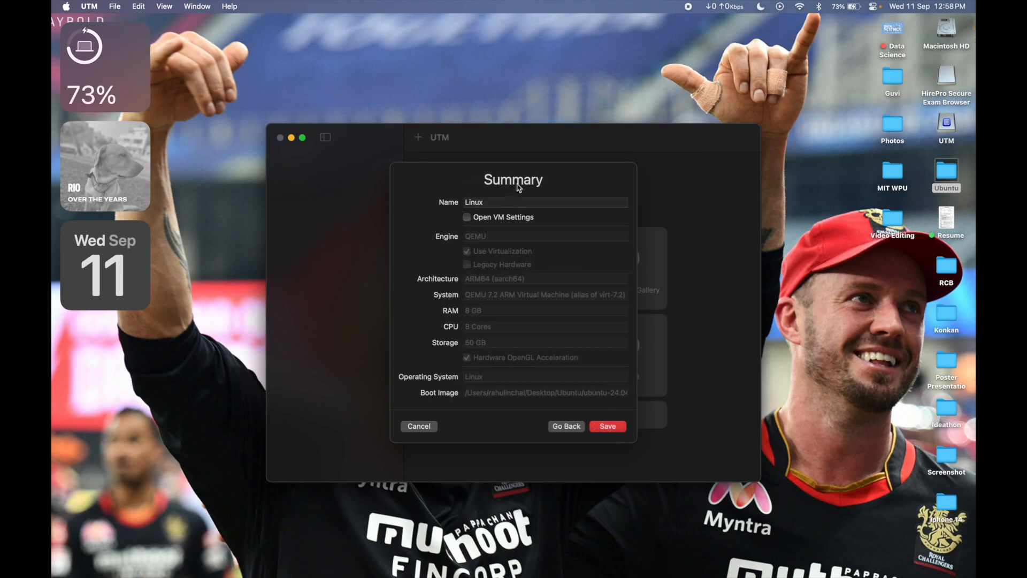
Step: Name the virtual machine Ubuntu 24.4.01
double_click(494, 202)
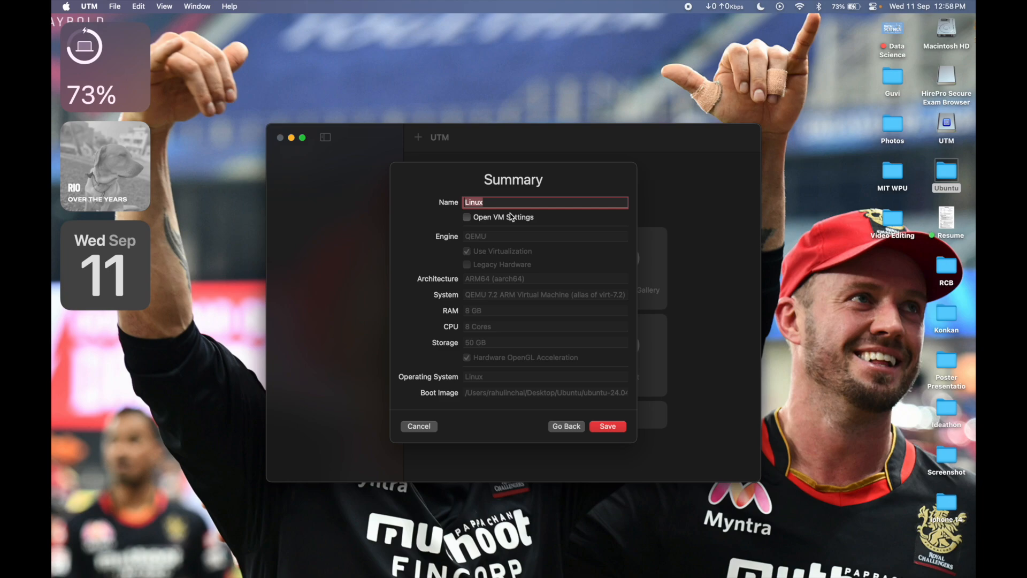
type("Ubunt")
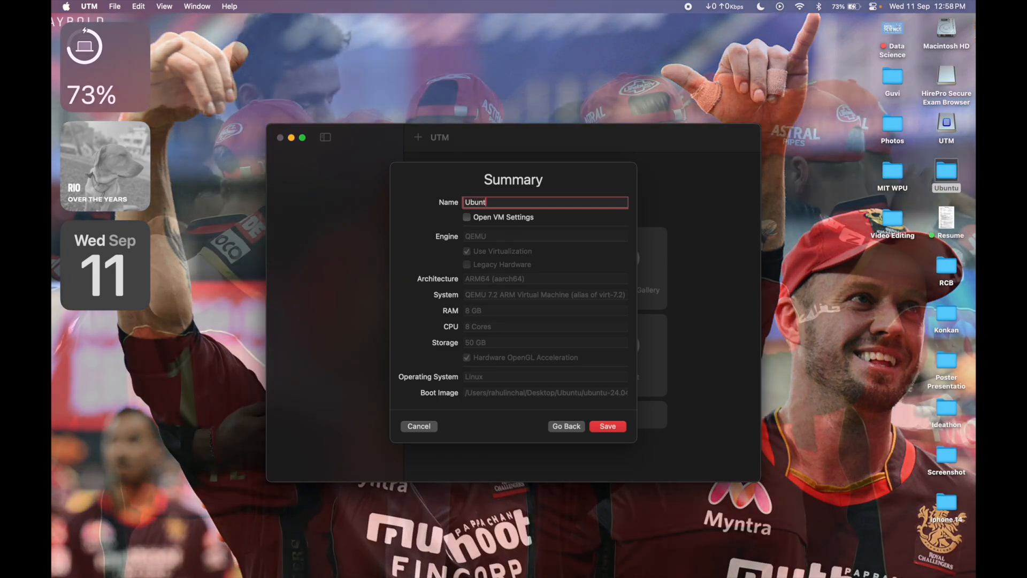
type("u 24.")
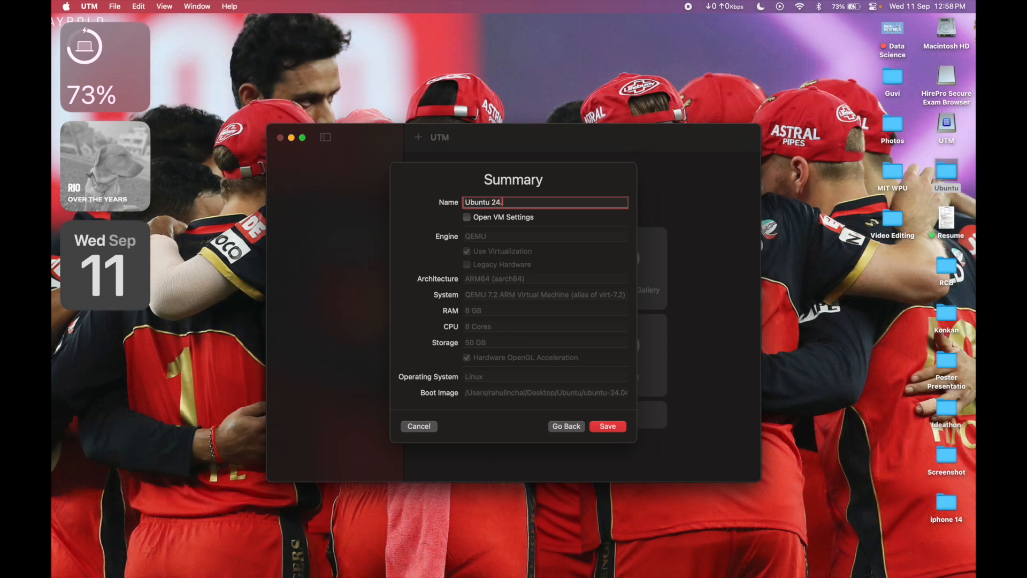
type("4.01")
Step: Switch to Chrome, check the exact release name on the Ubuntu for ARM download page, and return to UTM
key("super+Tab")
key("super+Tab")
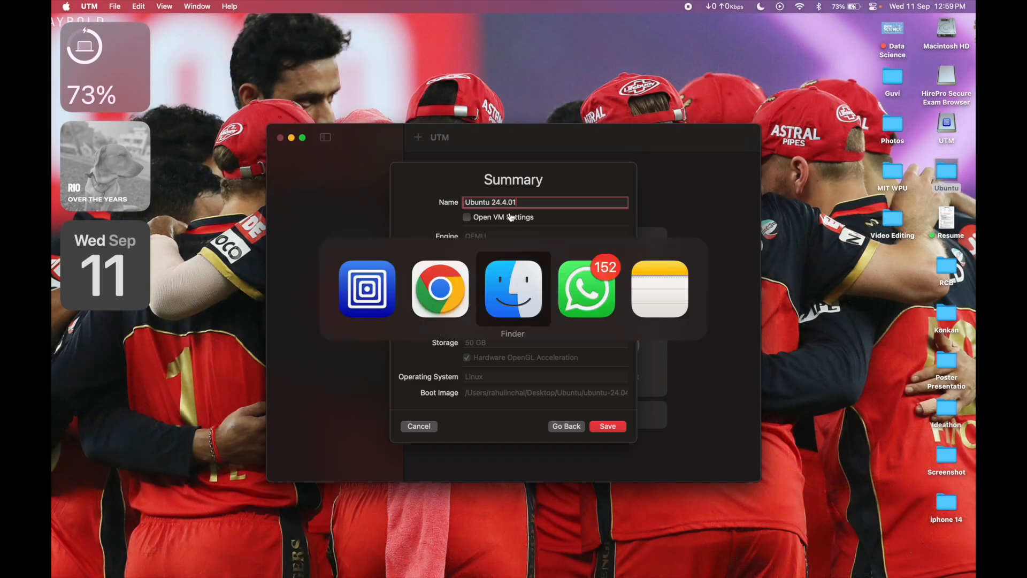
key("super+shift+Tab")
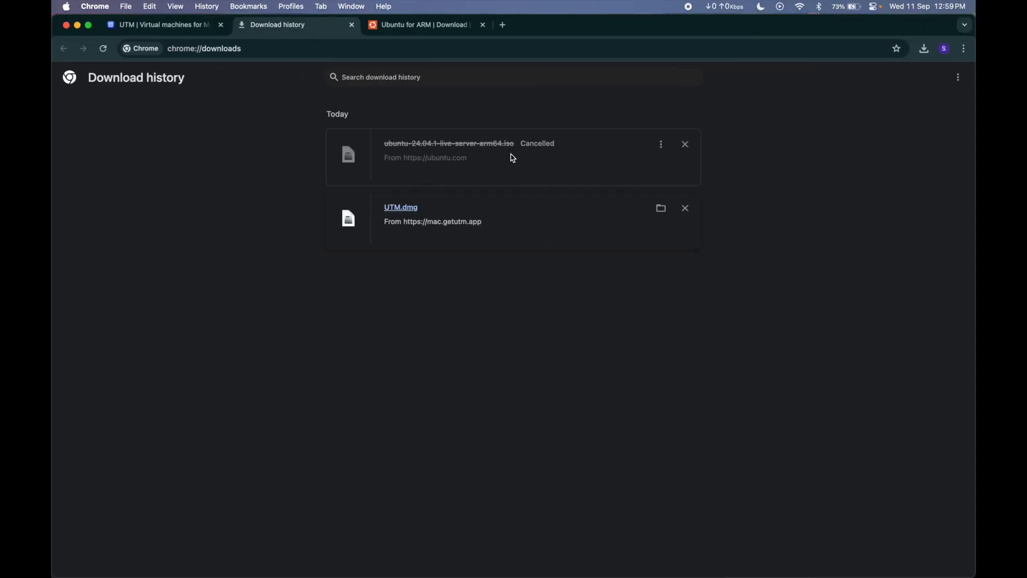
left_click(436, 25)
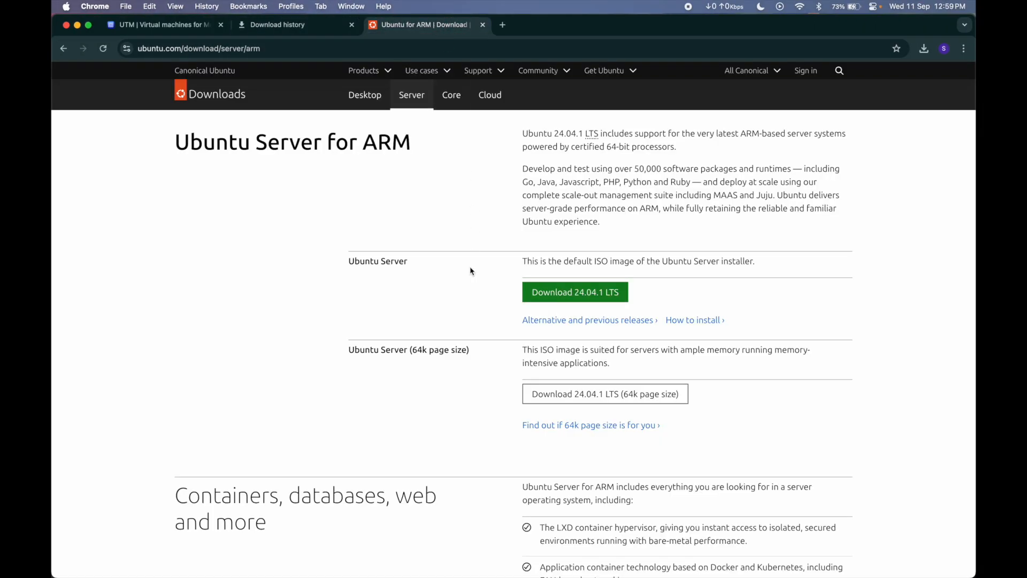
key("super+Tab")
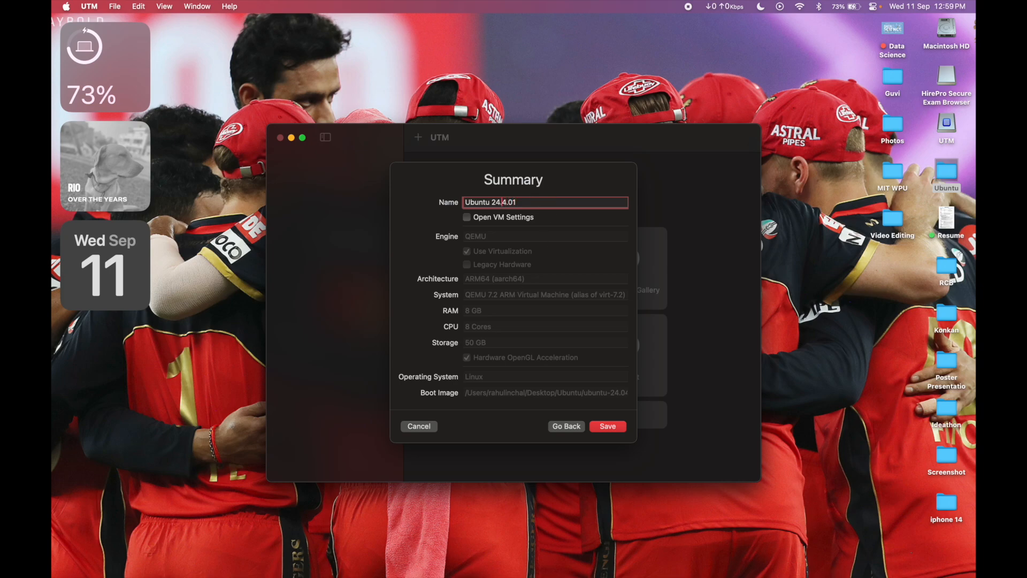
Step: Correct the name to Ubuntu 24.04.1 LTS, enable opening the VM settings, and save the virtual machine
left_click(502, 202)
type("0")
key("Right")
key("Right")
key("BackSpace")
type("LTS")
left_click(467, 217)
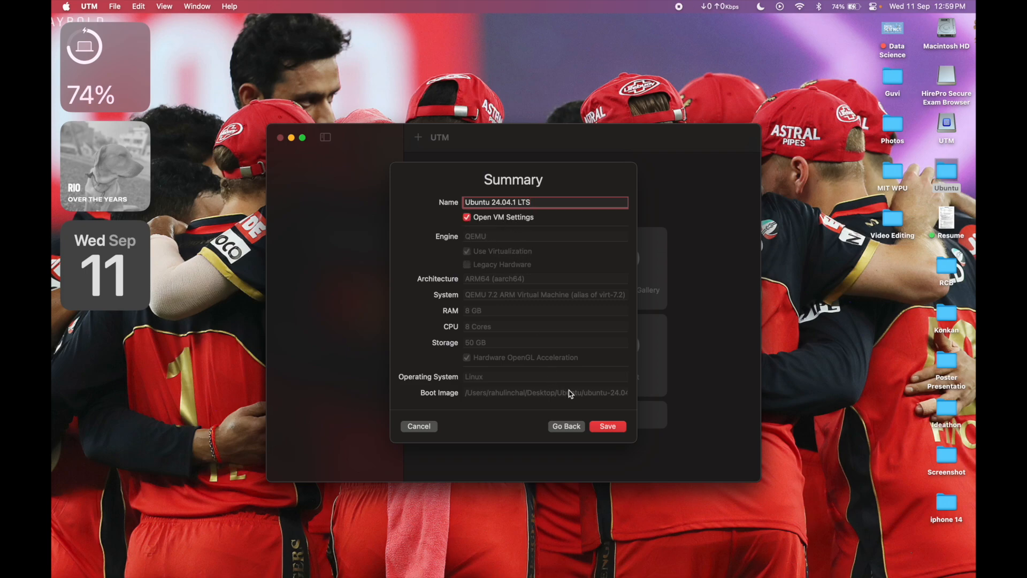
left_click(600, 425)
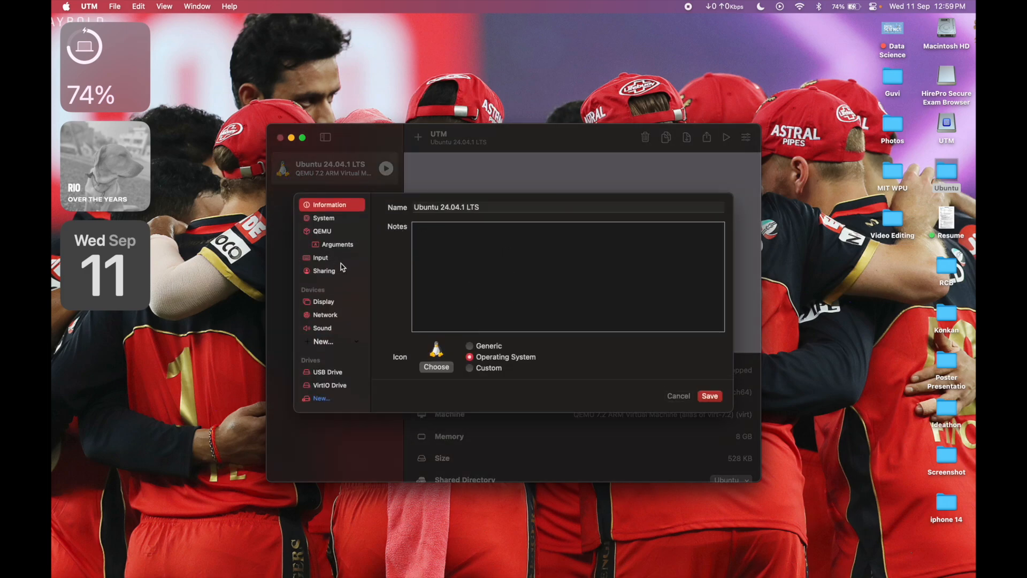
Step: Review the virtual machine's System settings and save its configuration
left_click(329, 223)
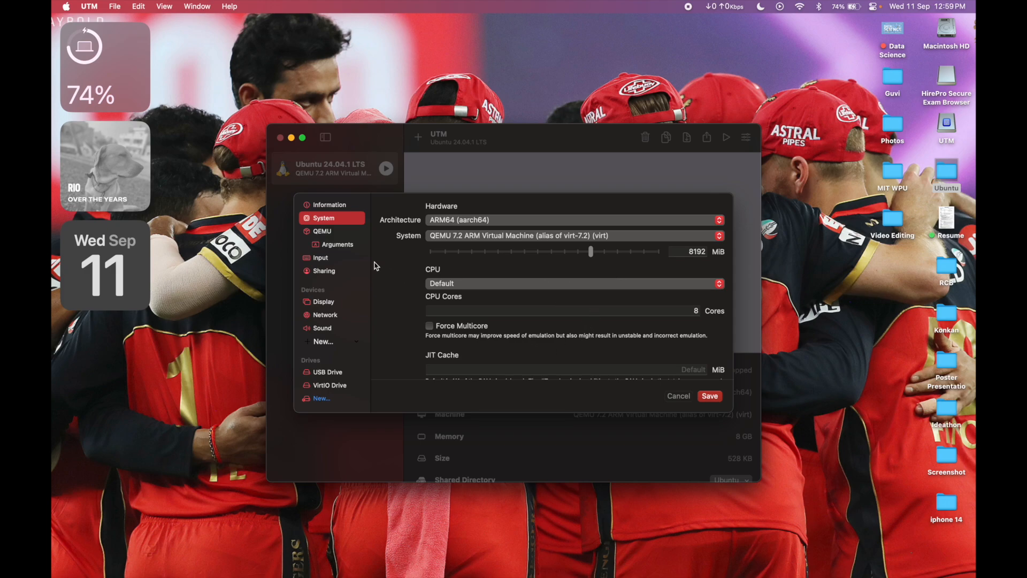
scroll(330, 323, "down", 1)
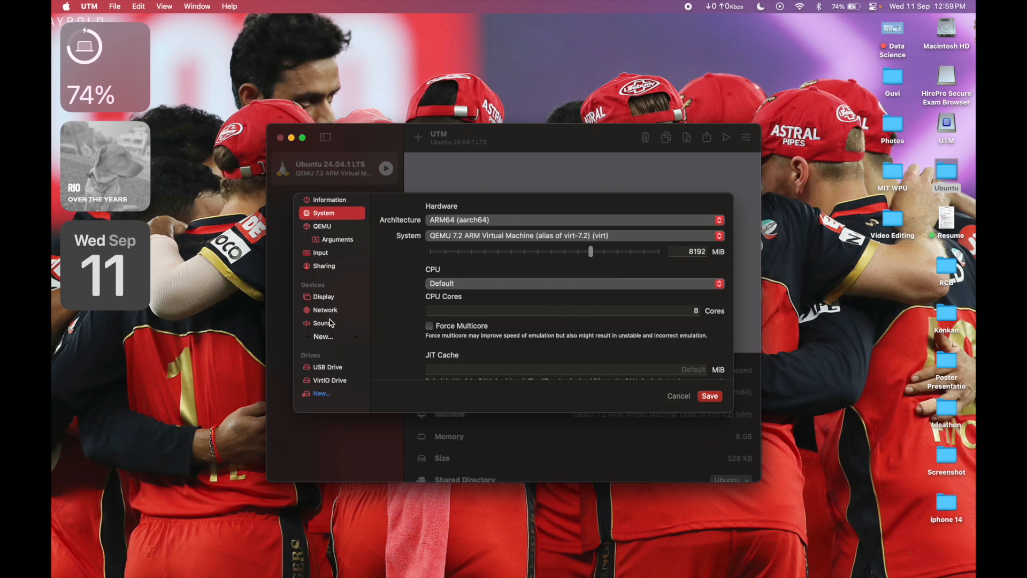
scroll(330, 323, "up", 1)
left_click(720, 400)
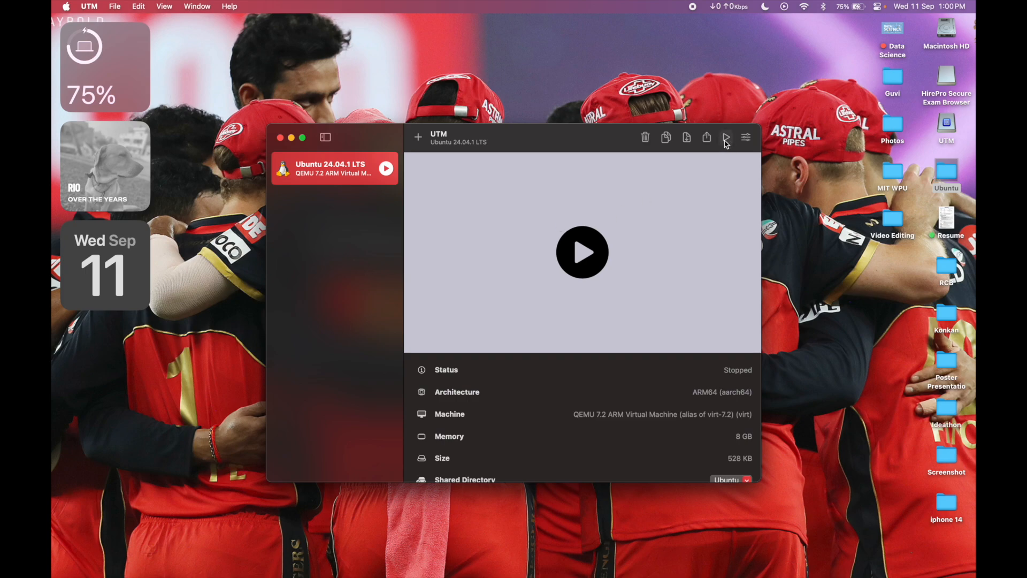
Step: Start the Ubuntu 24.04.1 LTS virtual machine and boot the Try or Install Ubuntu Server entry
left_click(726, 143)
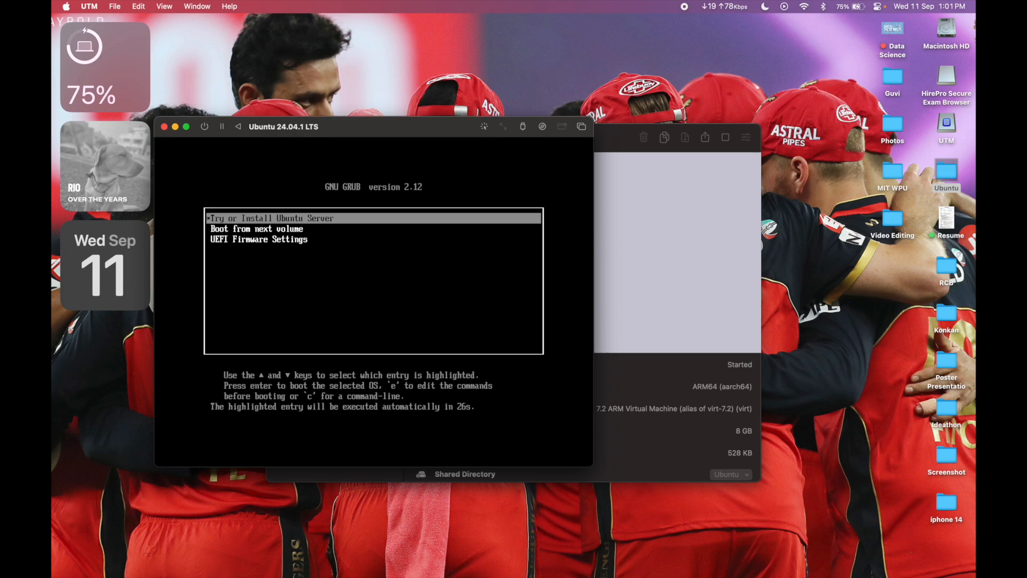
key("Down")
key("Up")
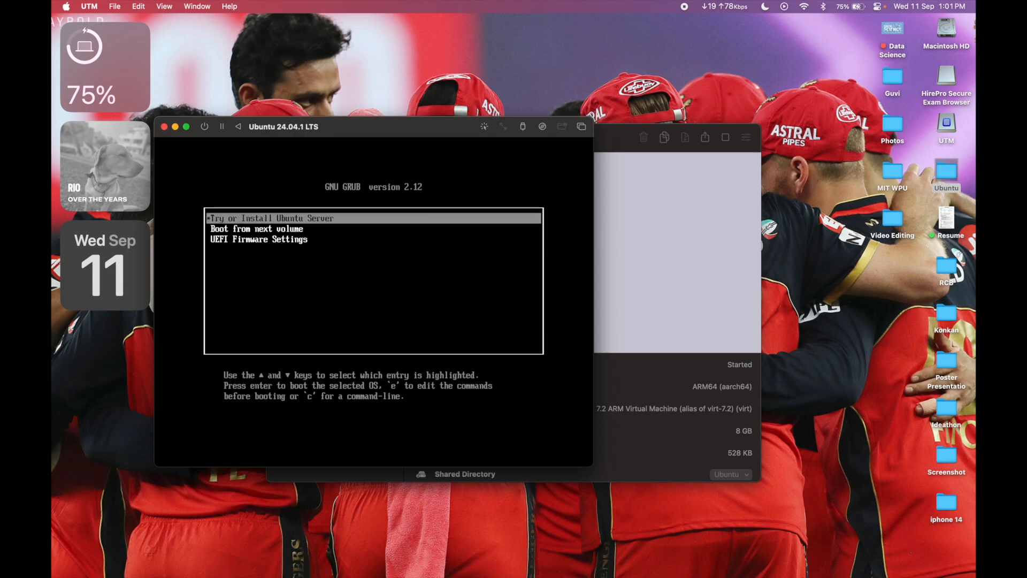
key("Down")
key("Down")
key("Up")
key("Down")
key("Up")
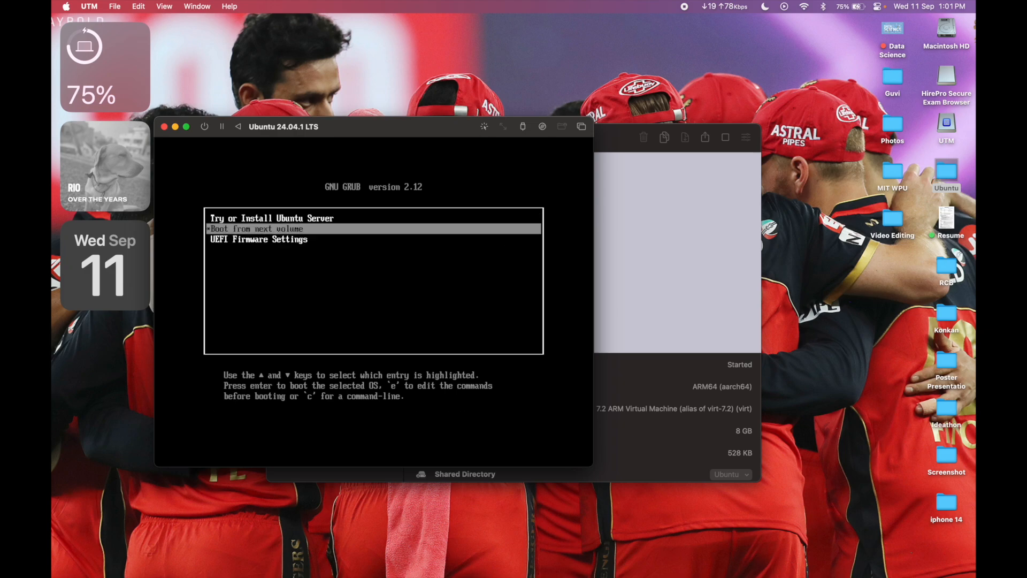
key("Up")
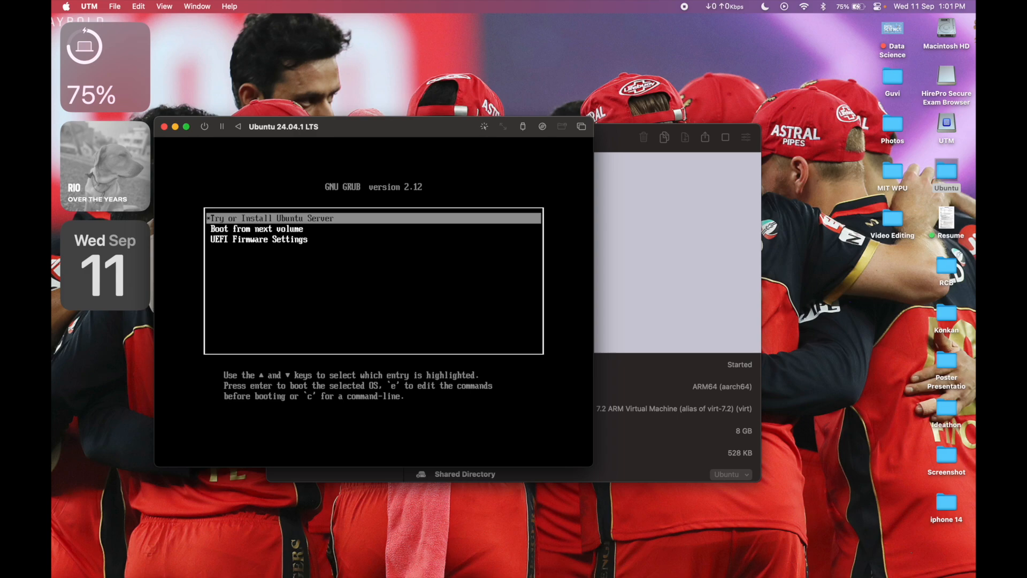
key("Return")
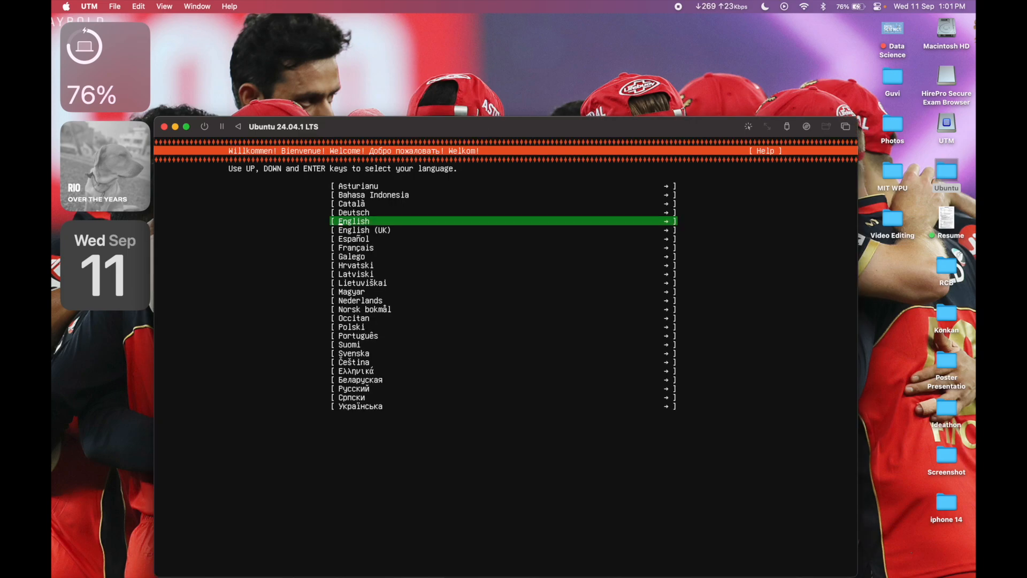
Step: Choose English as the installer language and accept the English (US) keyboard layout and variant
key("Down")
key("Up")
key("Return")
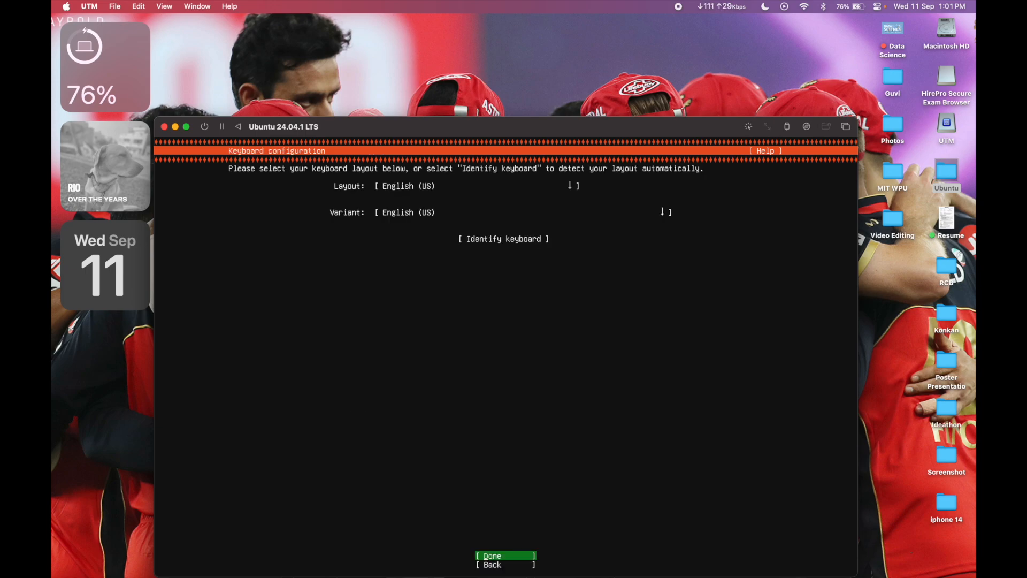
key("Down")
key("Up")
left_click_drag(419, 128, 422, 93)
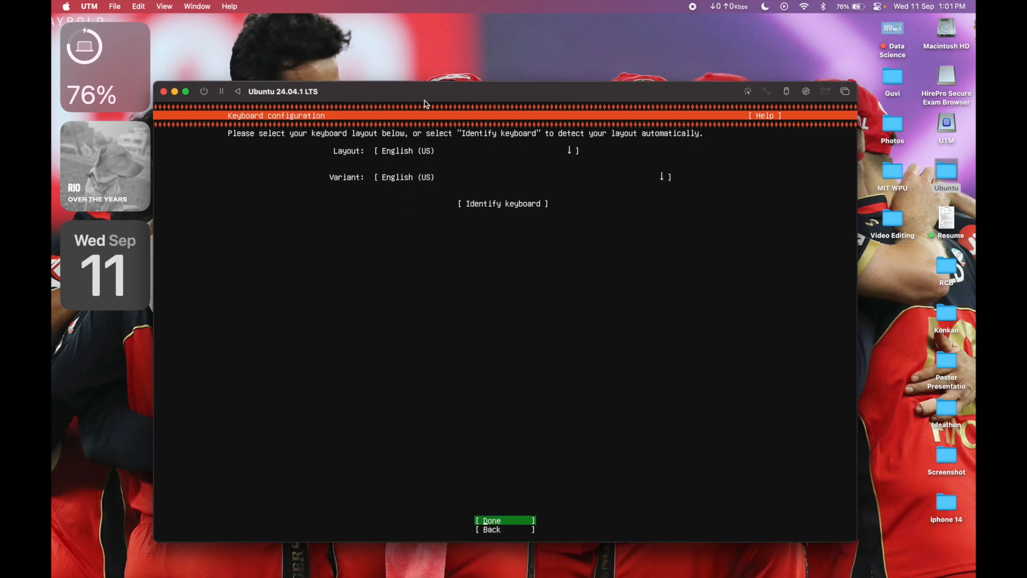
key("Return")
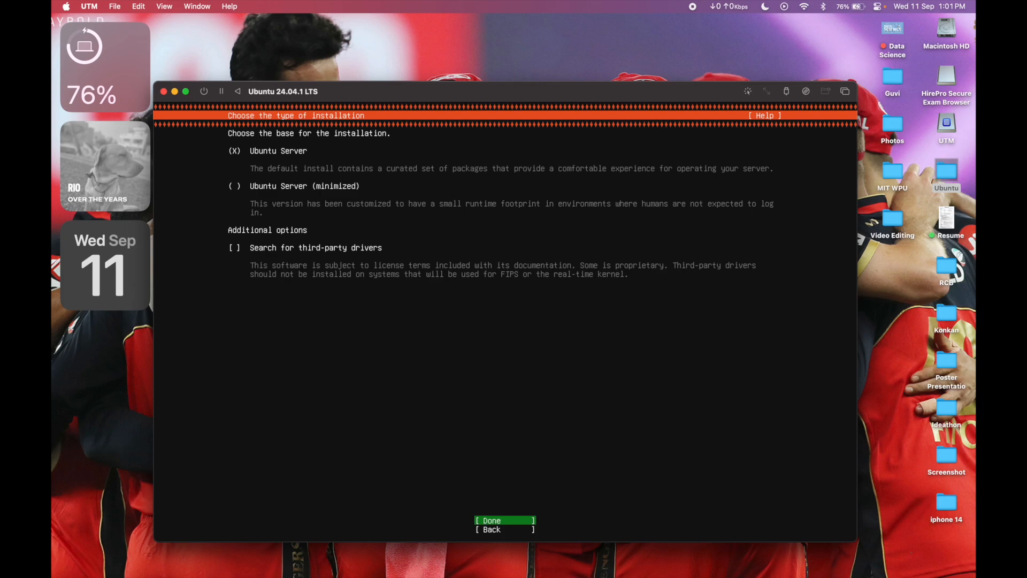
Step: Keep Ubuntu Server as the installation base, enable the search for third-party drivers, and confirm the installation type
key("Up")
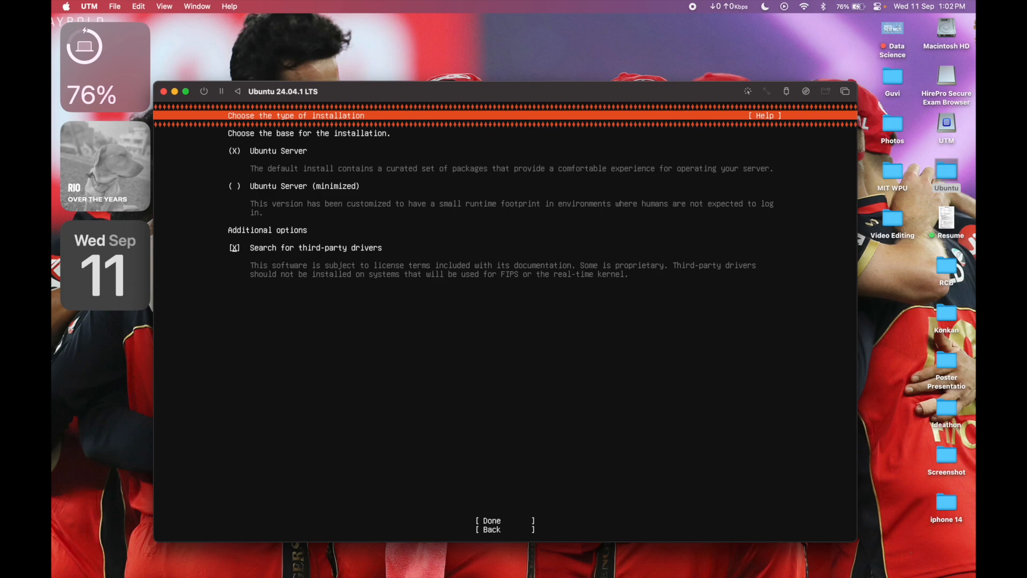
key("Down")
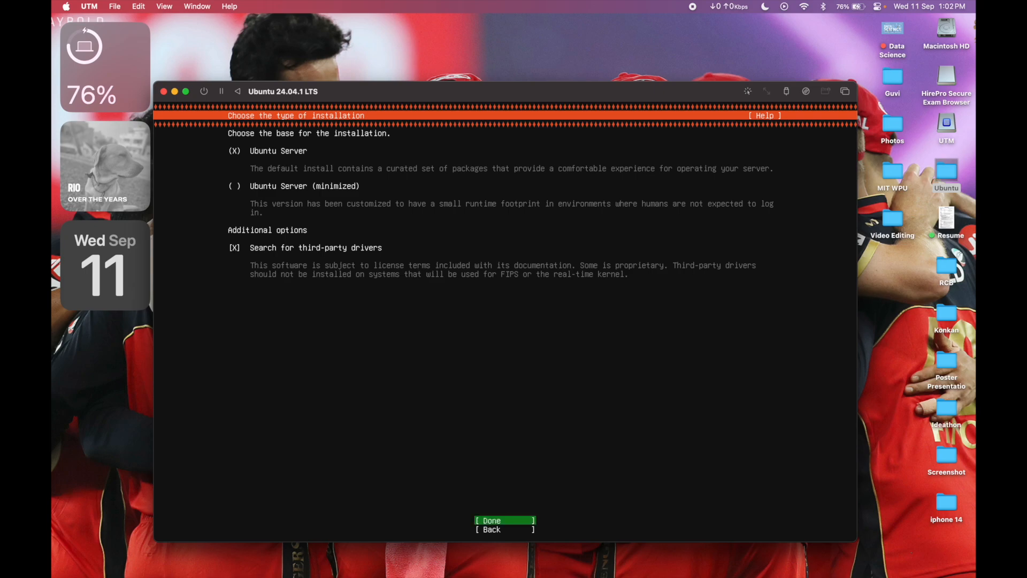
key("Return")
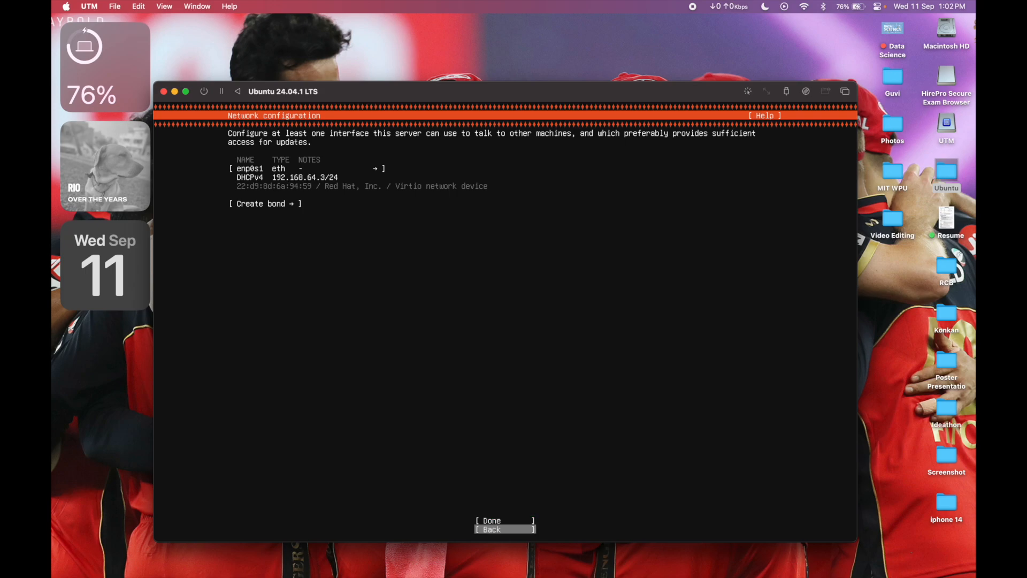
Step: Accept the default network interface and archive mirror, leaving the proxy address blank
key("Return")
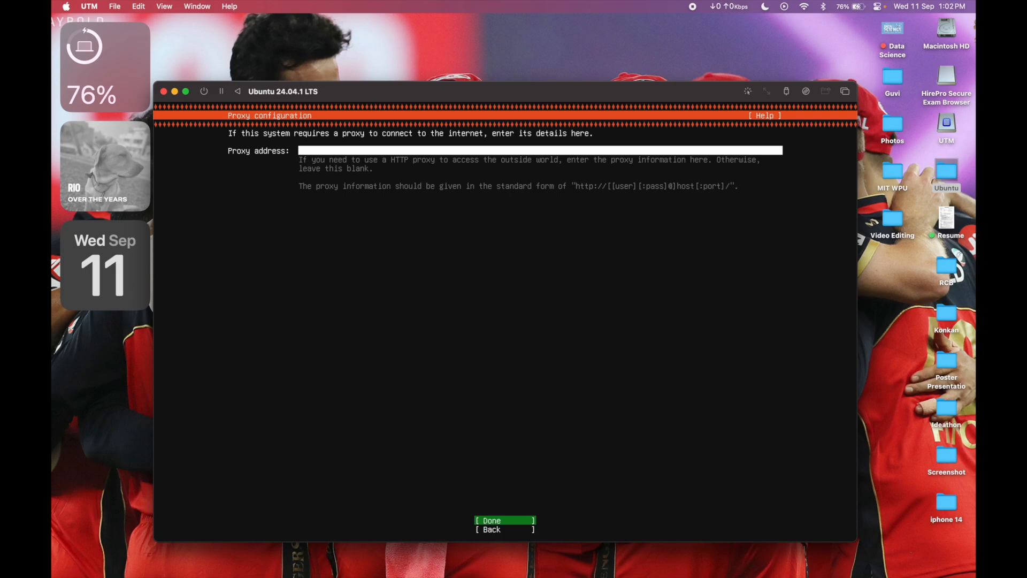
key("Return")
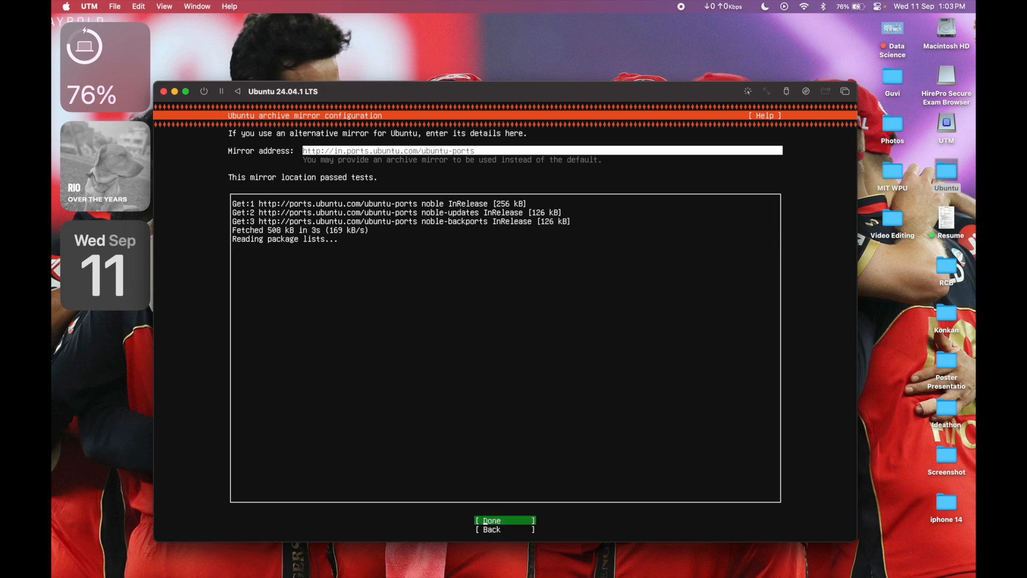
key("Return")
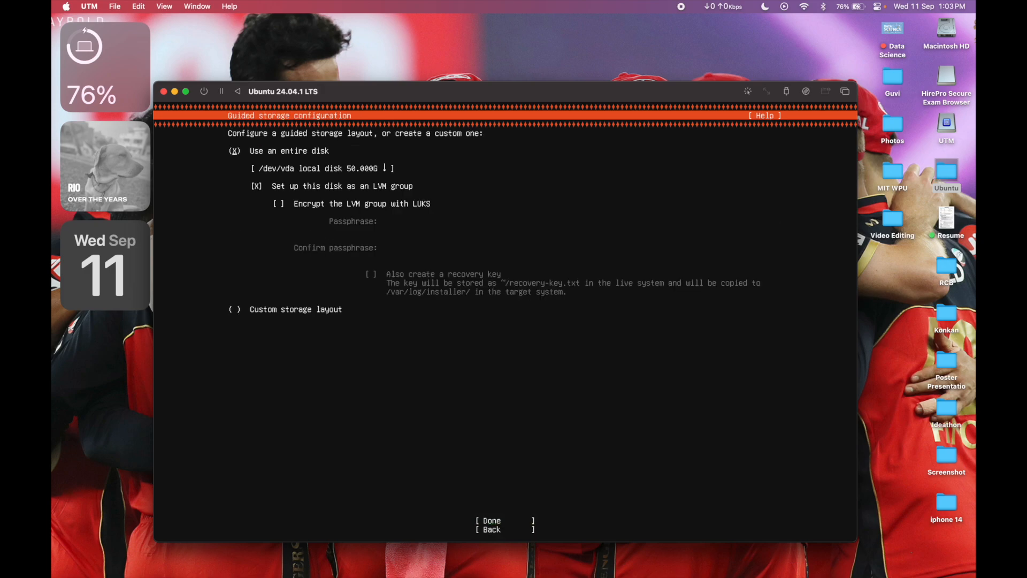
Step: Accept the guided layout using the entire disk as an unencrypted LVM group, and confirm the destructive action to begin installation
key("Down")
key("Down")
key("Down")
key("Down")
key("Down")
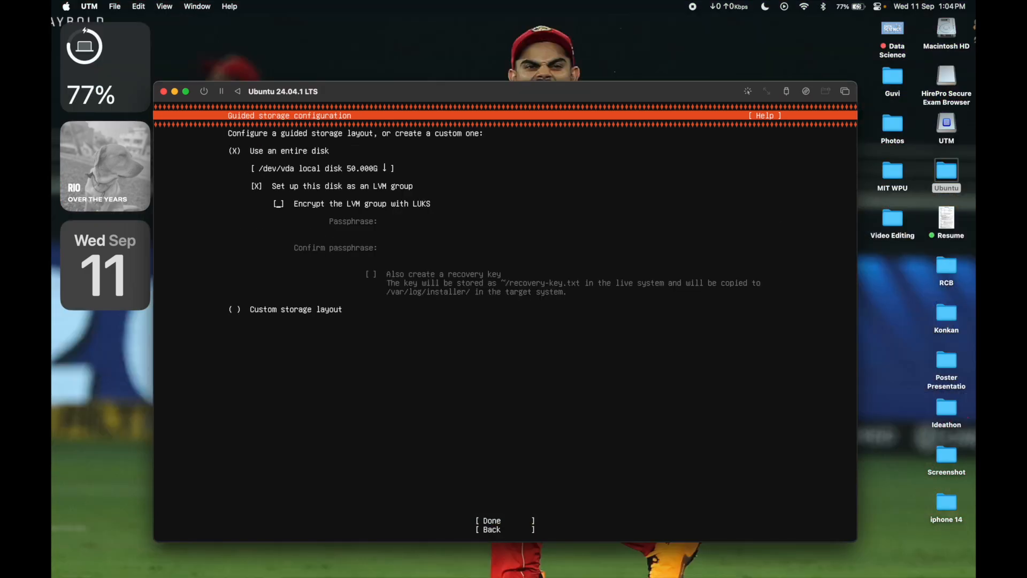
key("Return")
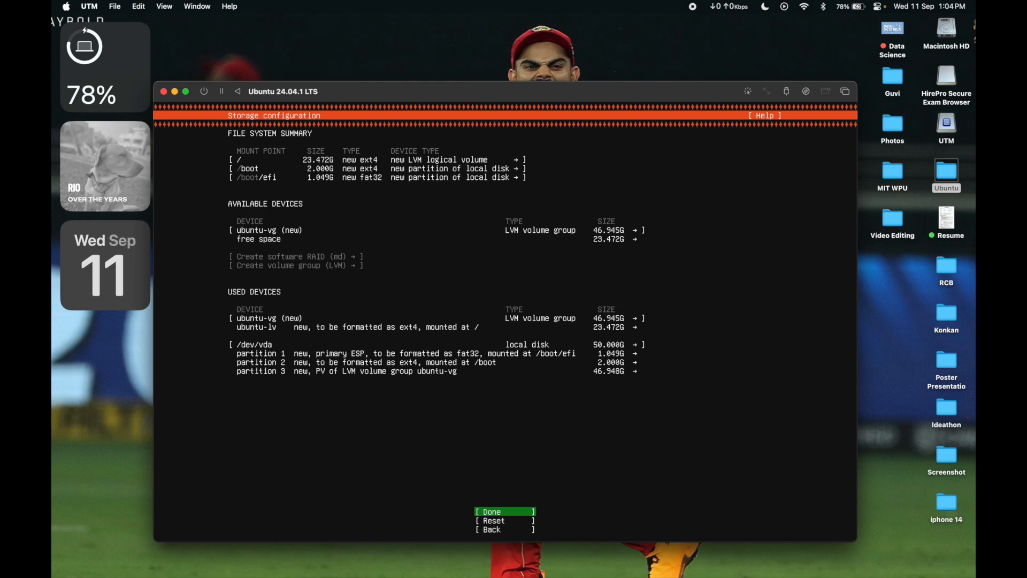
key("Return")
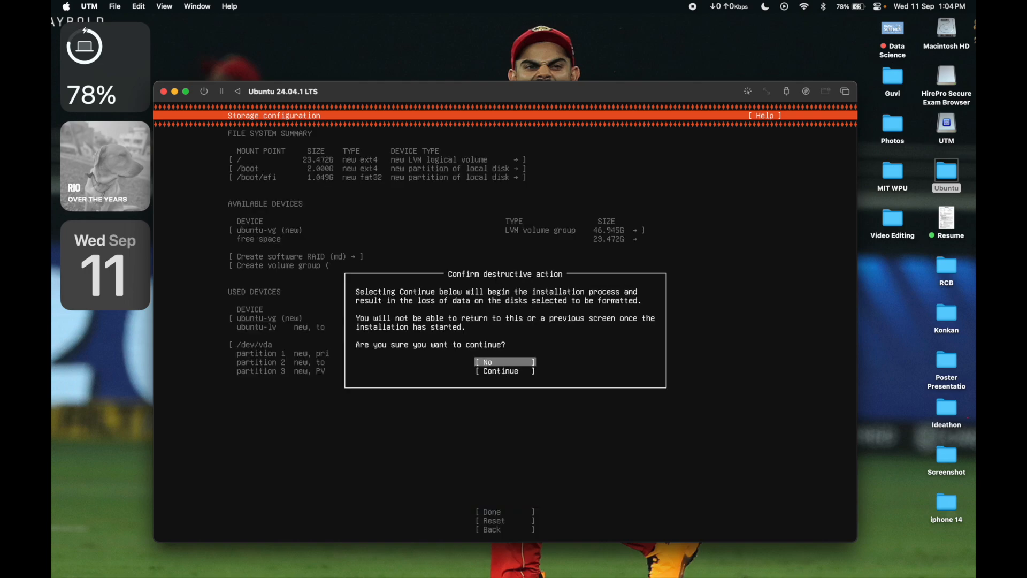
key("Down")
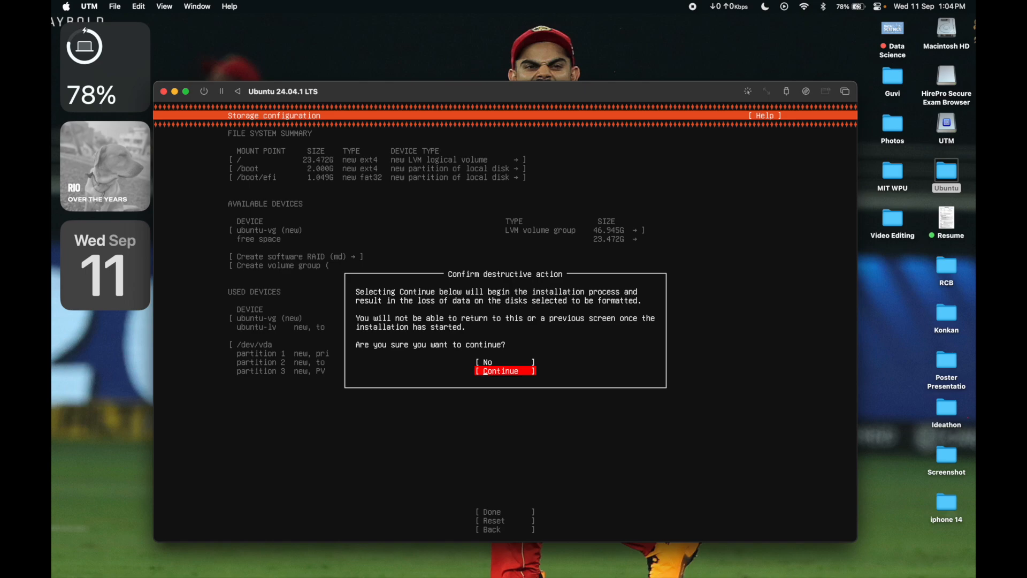
key("Return")
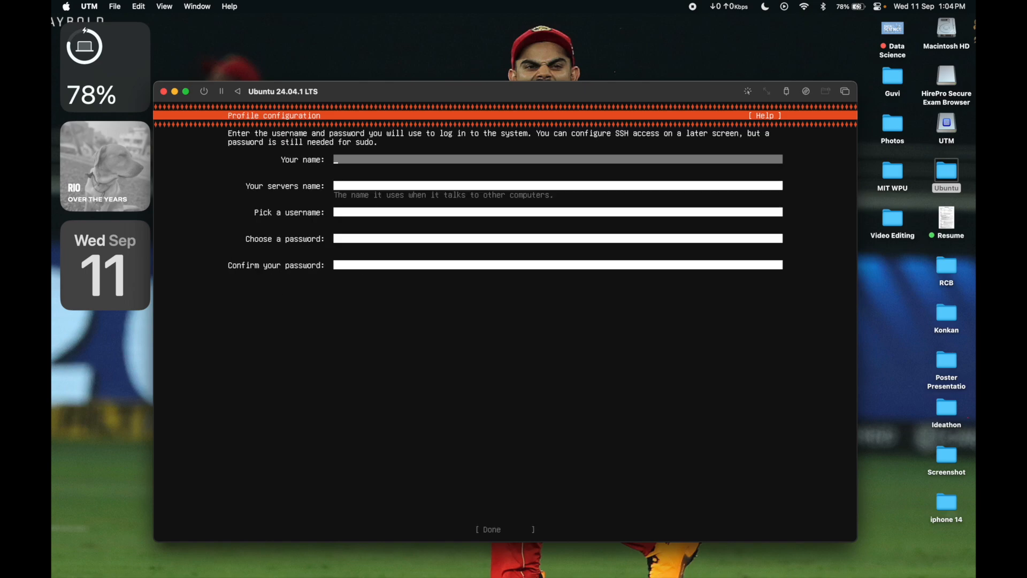
Step: Fill in the profile's full name, server name and username
type("rahul")
key("Tab")
type("rahul")
key("Tab")
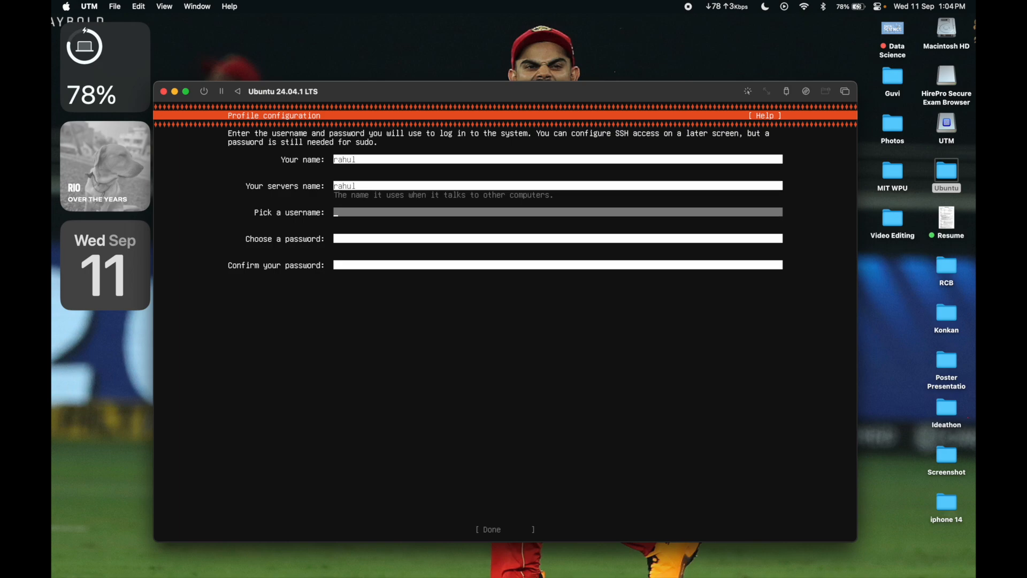
type("rraahul")
key("Tab")
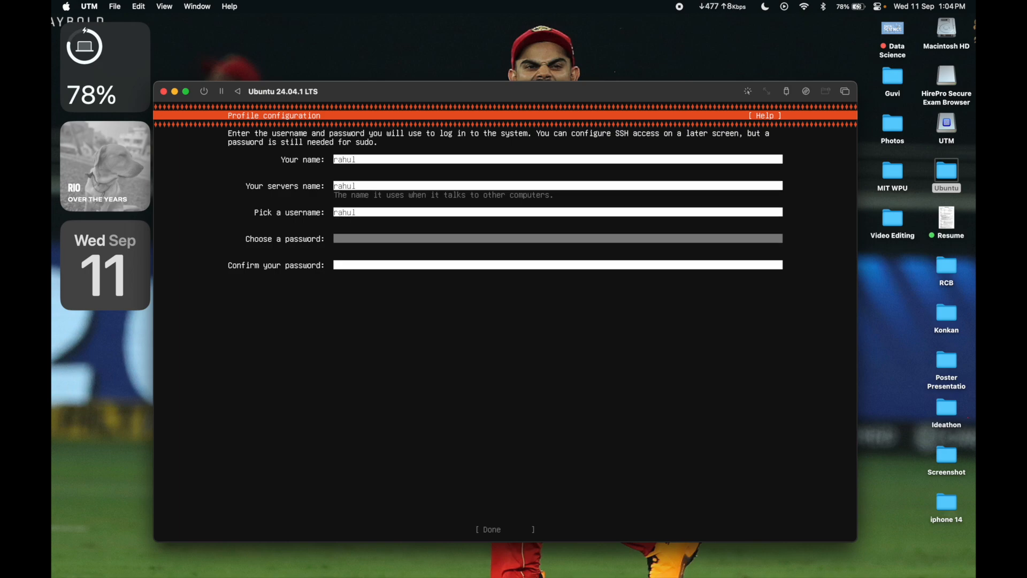
Step: Enter and confirm the account password, submit the profile, and go back from the Ubuntu Pro page
type("******")
key("Tab")
type("******")
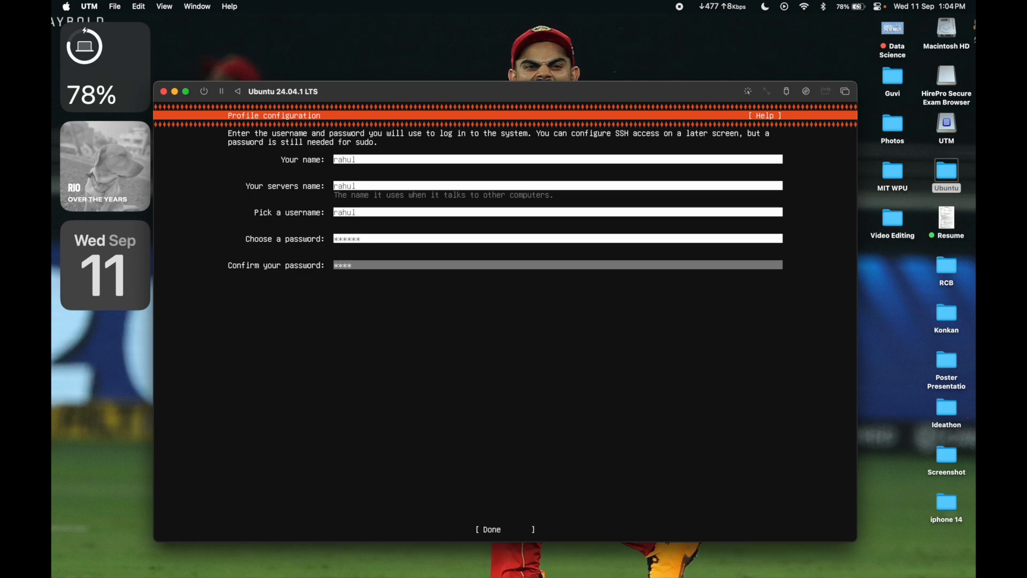
type("*")
key("Tab")
key("Return")
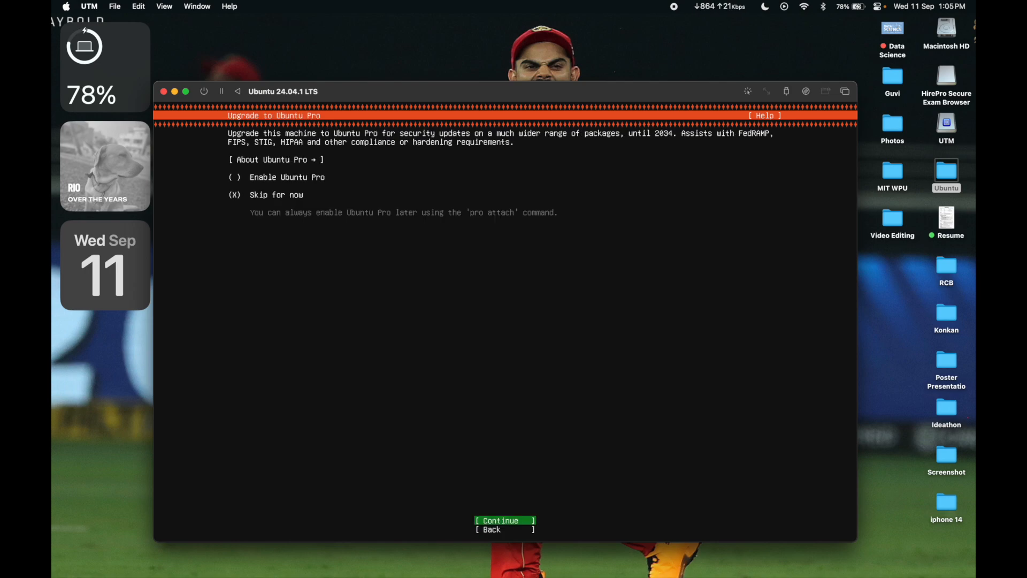
key("Down")
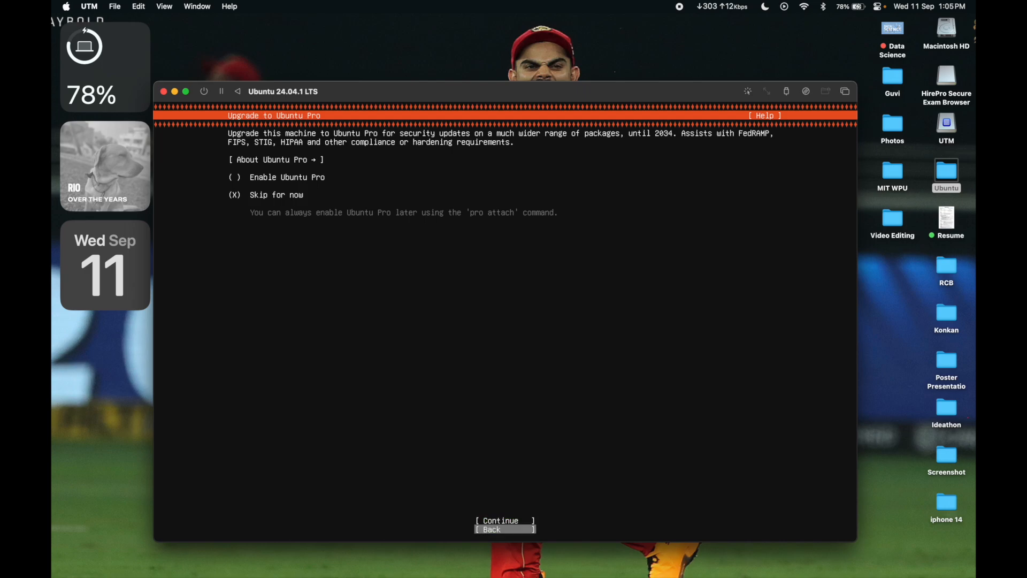
key("Return")
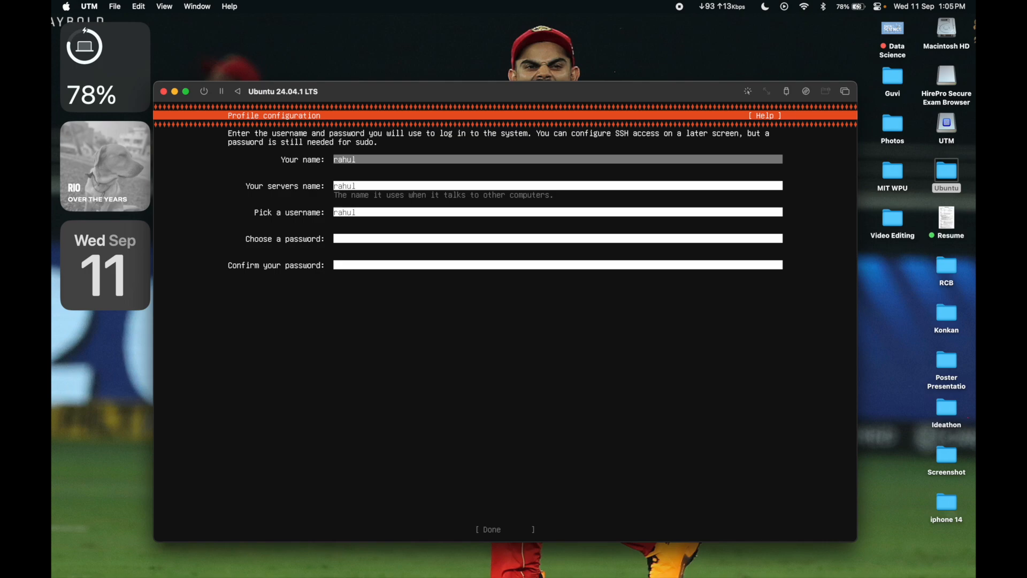
Step: Fill in the account password and its confirmation on the profile page, and submit the profile
key("Down")
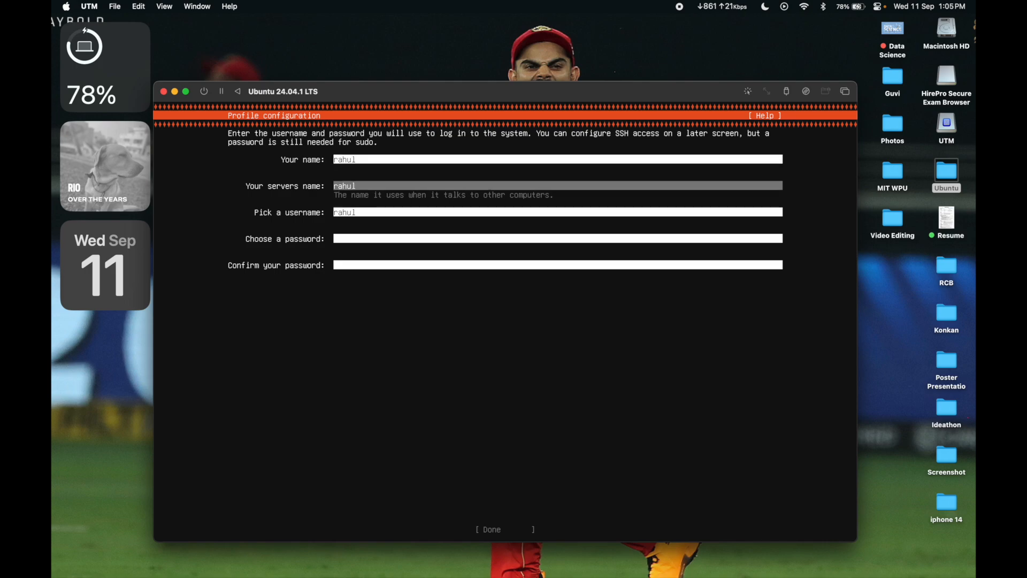
key("Down")
key("Down")
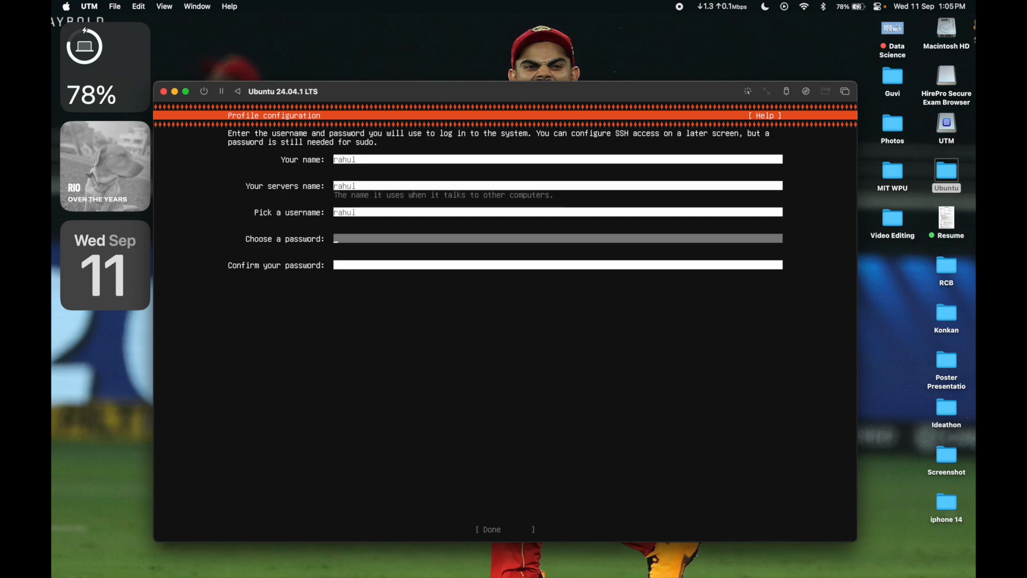
type("******")
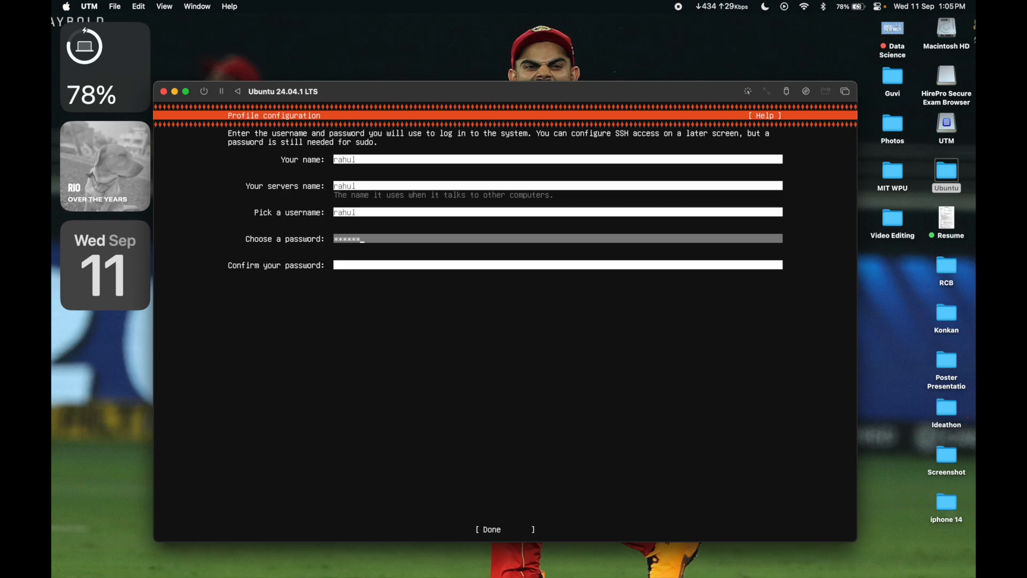
key("Down")
type("*****")
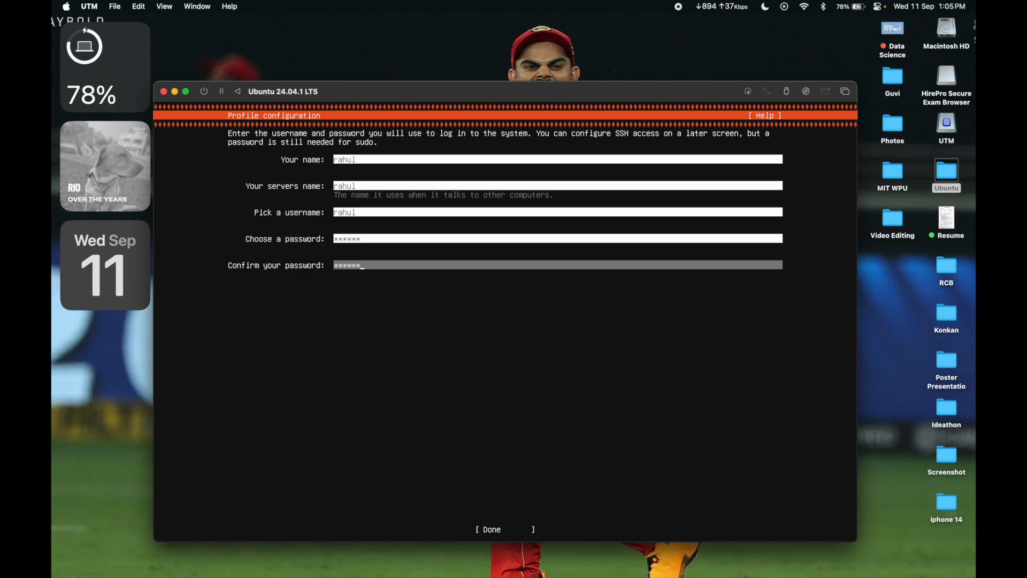
key("Down")
key("Return")
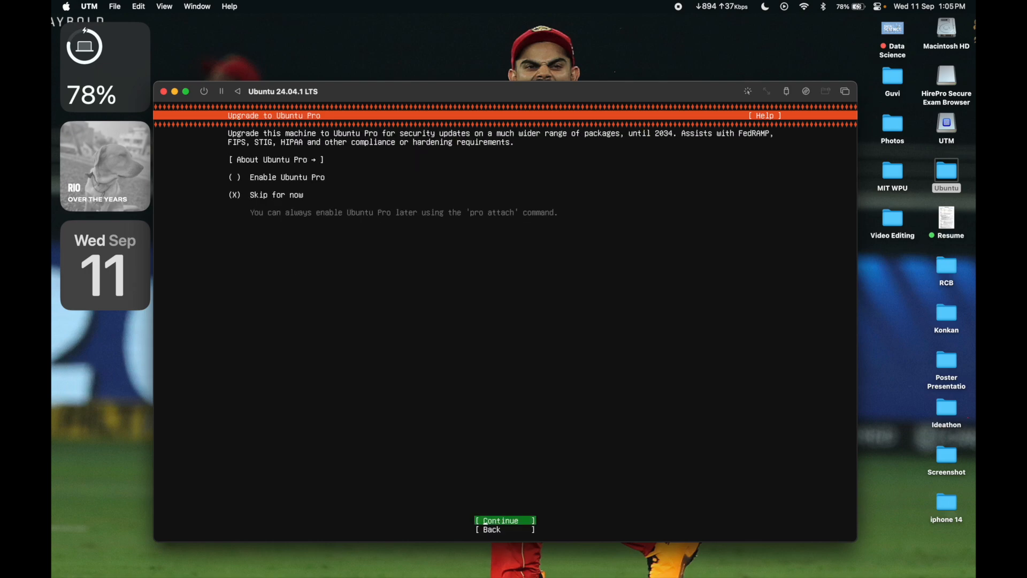
Step: Skip the Ubuntu Pro upgrade for now and enable installation of the OpenSSH server
key("Return")
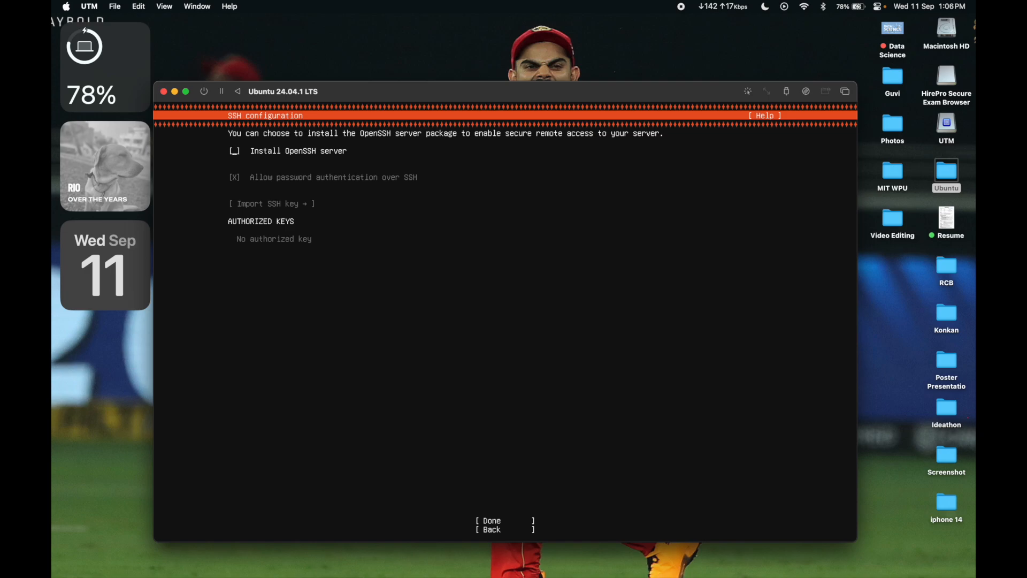
key("space")
key("Tab")
key("Tab")
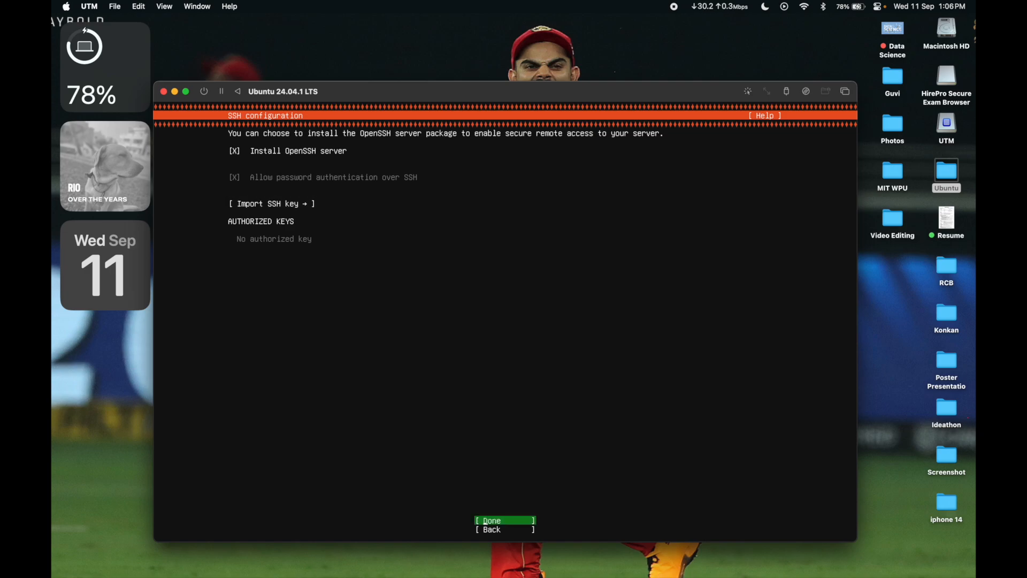
key("Return")
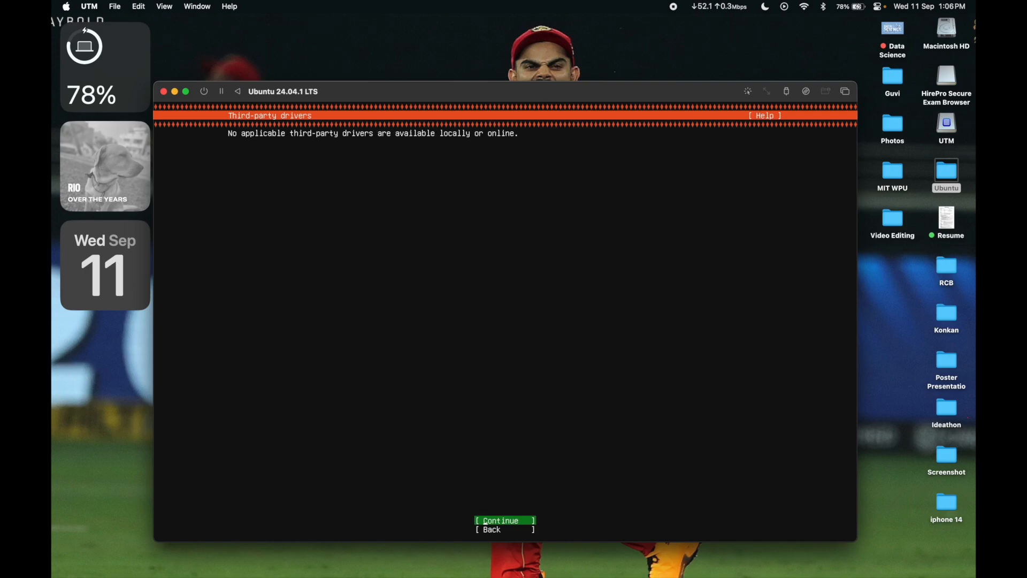
Step: Continue past the third-party drivers page and finish the featured server snaps page without selecting any snap
key("Return")
key("Down")
key("Down")
key("Down")
key("Down")
key("Down")
key("Down")
key("Down")
key("Down")
key("Down")
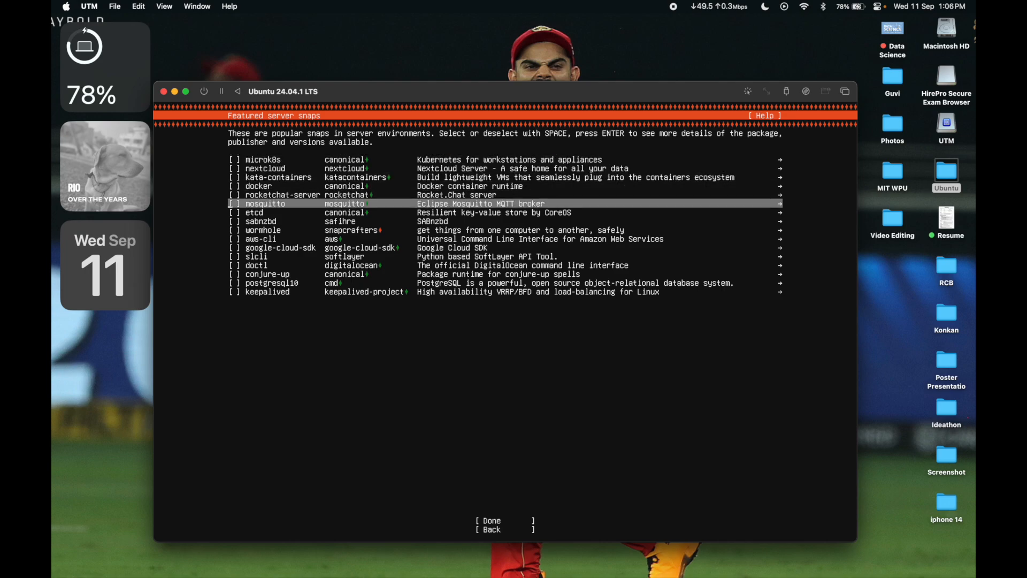
key("Down")
key("Down")
key("Down")
key("Down")
key("Down")
key("Down")
key("Down")
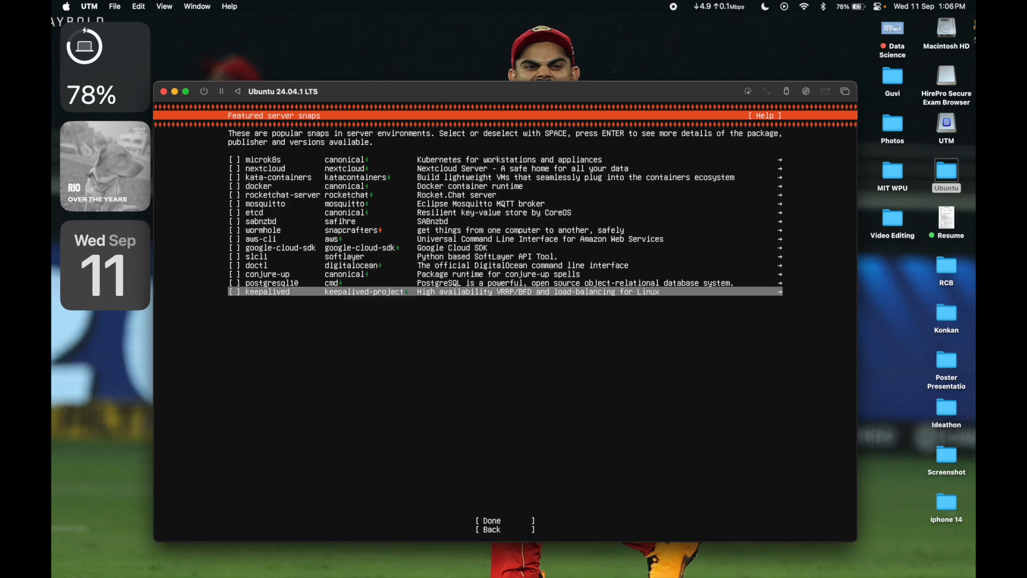
key("Return")
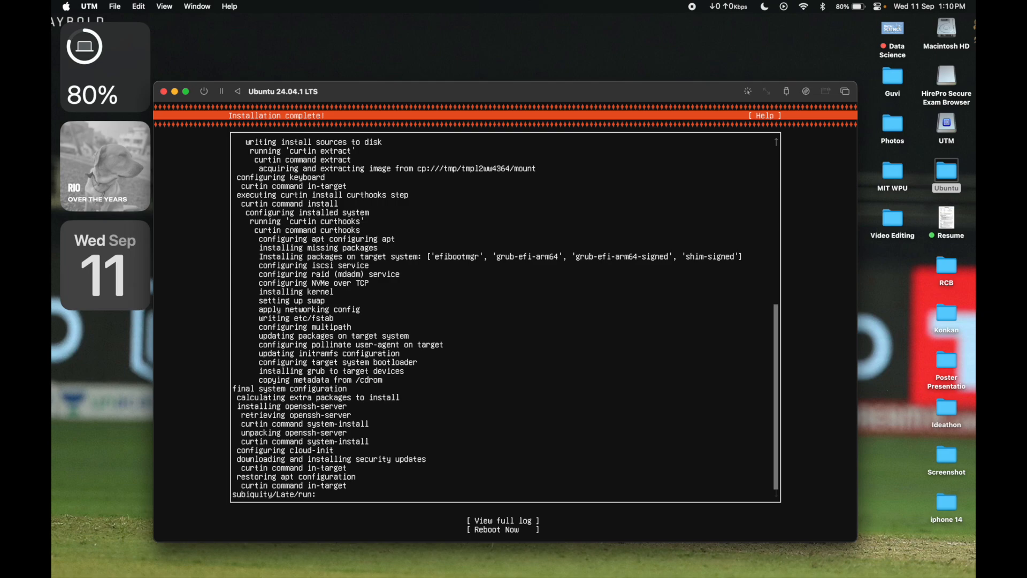
Step: Reboot the virtual machine from the completed installer
key("Tab")
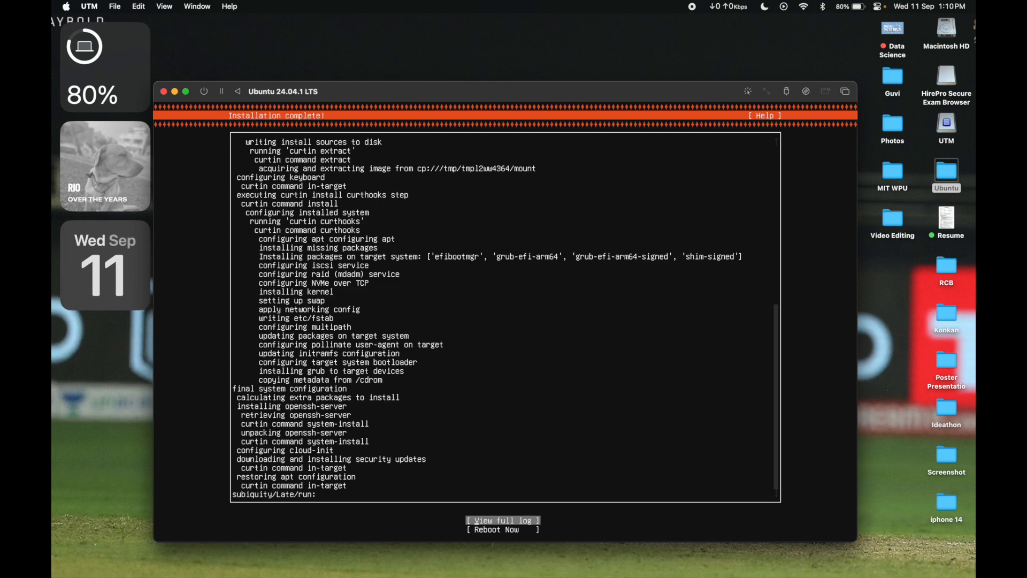
key("Tab")
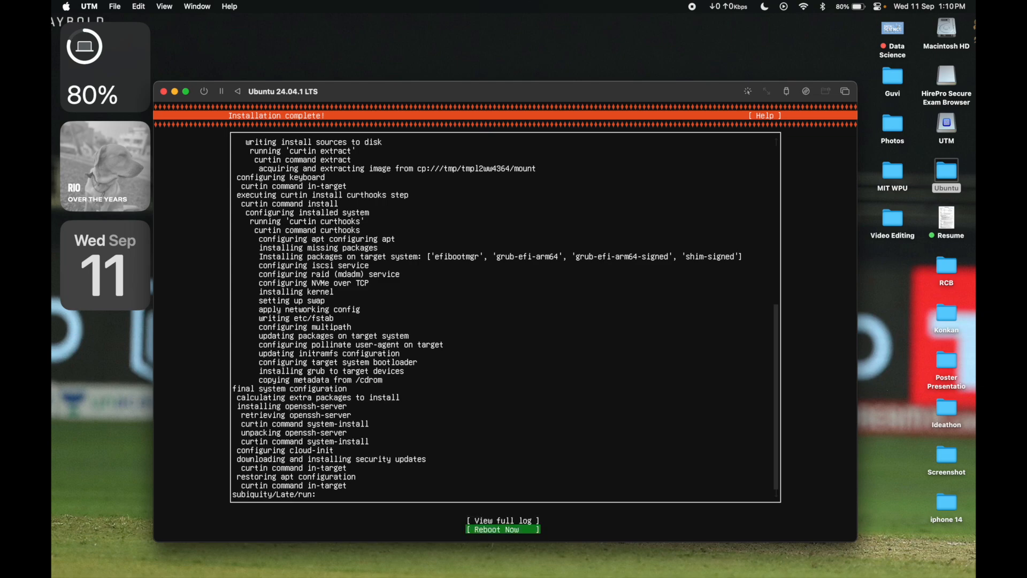
key("Return")
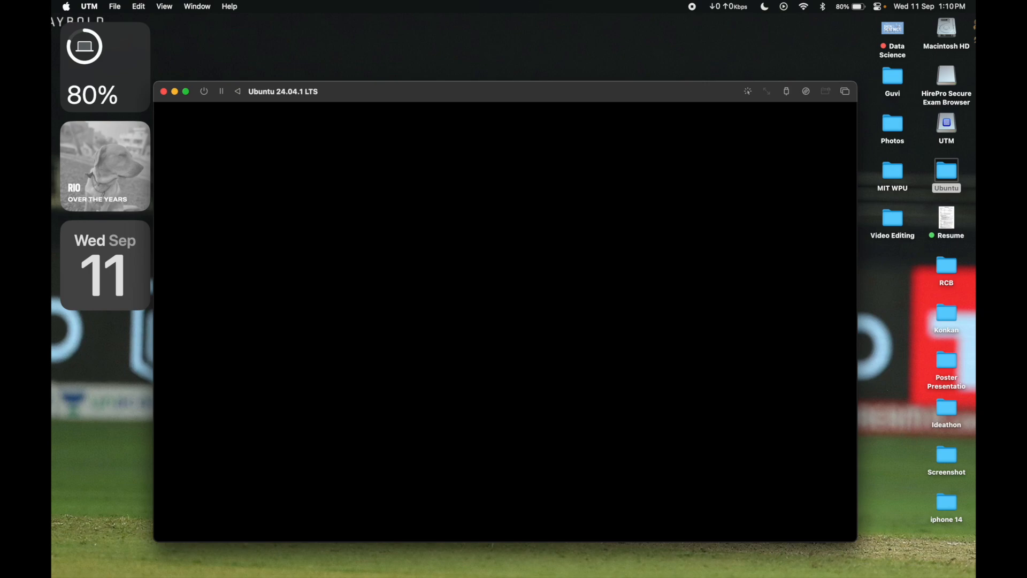
Step: Force the virtual machine to power off, confirm the shutdown, and close its display window
left_click(206, 94)
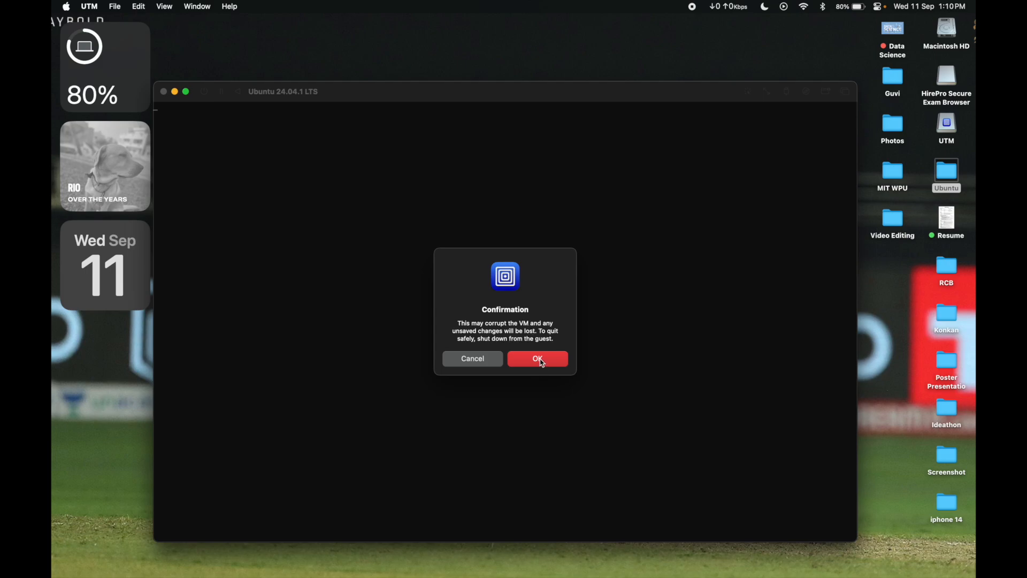
left_click(539, 359)
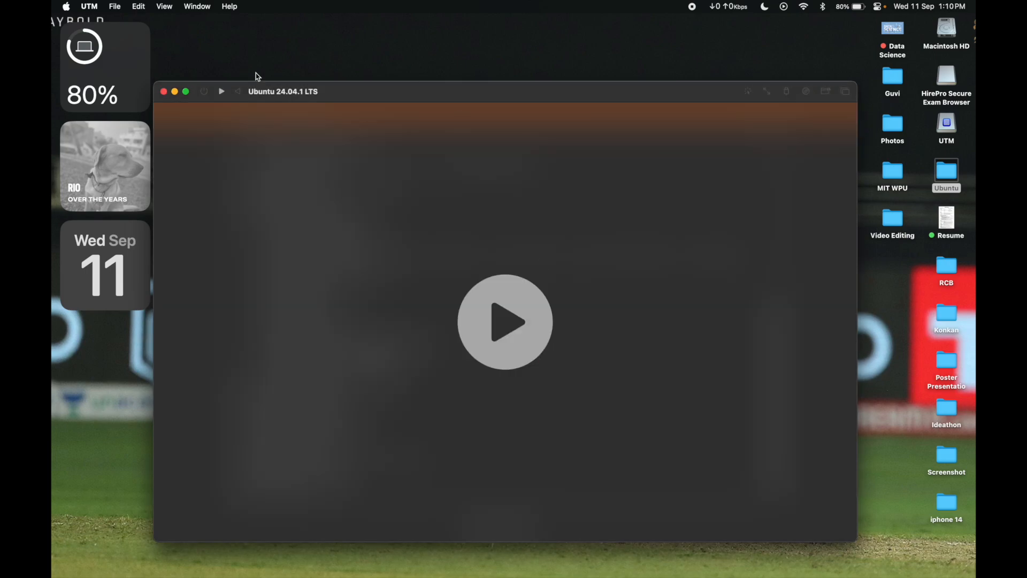
left_click(164, 91)
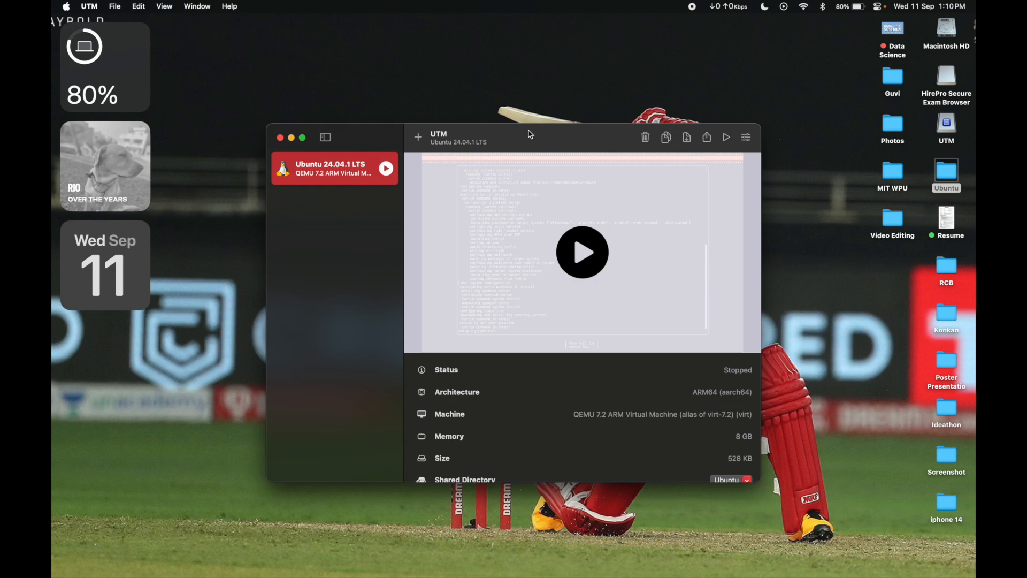
Step: Enlarge the virtual machine overview and clear the ubuntu-24.04.1-live-server-arm64.iso image from the CD/DVD drive
left_click_drag(519, 150, 519, 104)
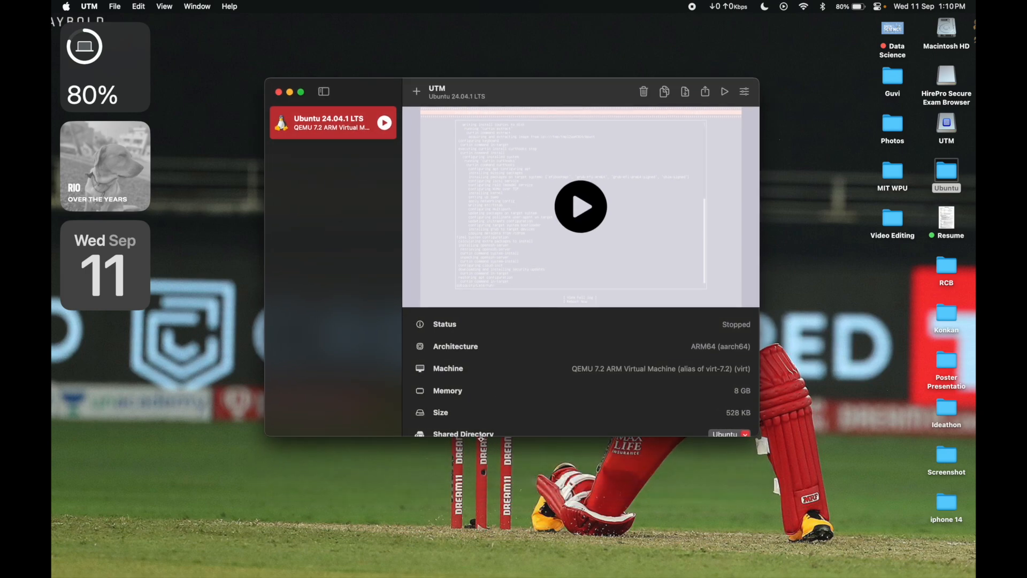
left_click_drag(481, 437, 481, 510)
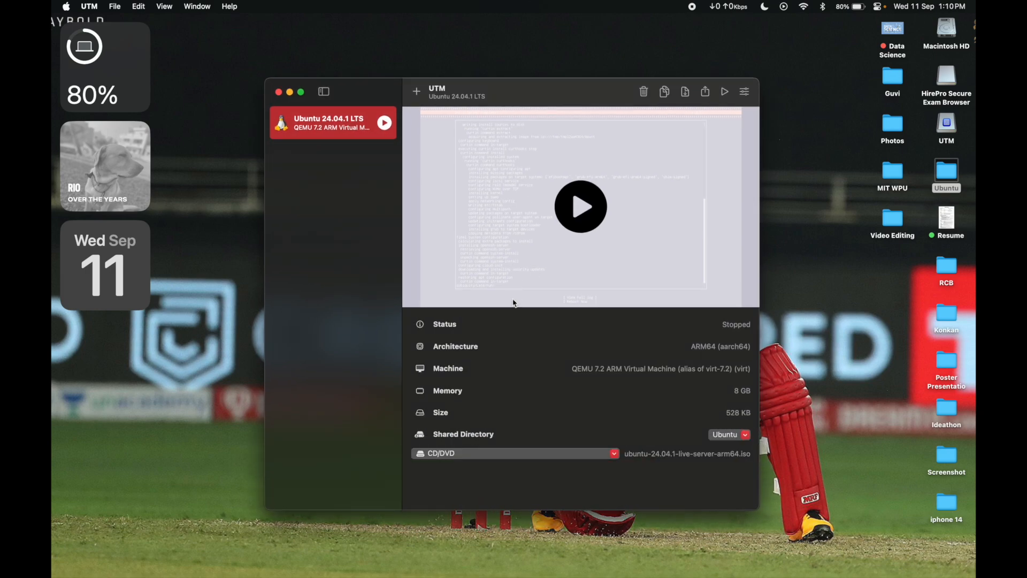
left_click(614, 455)
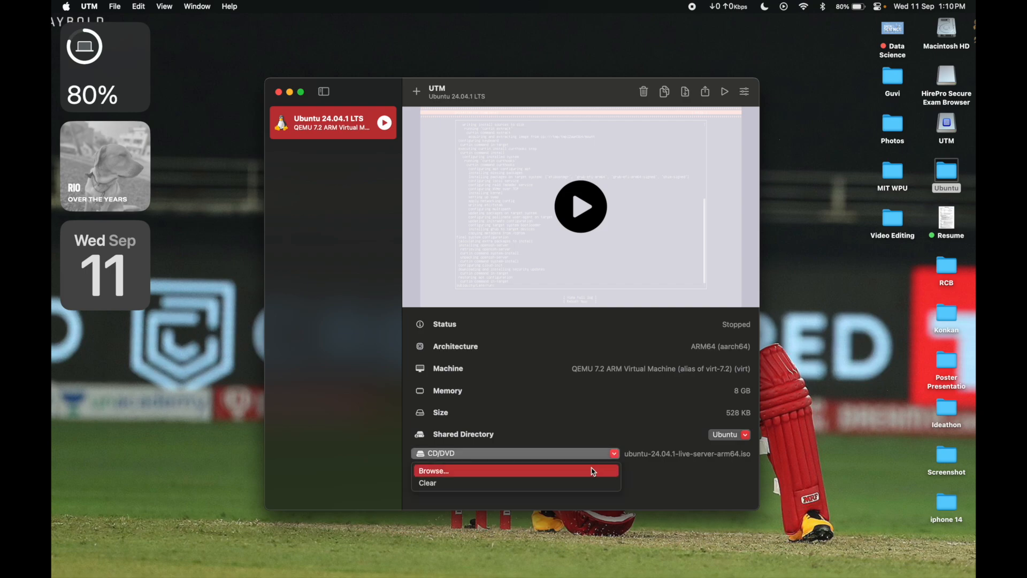
left_click(568, 485)
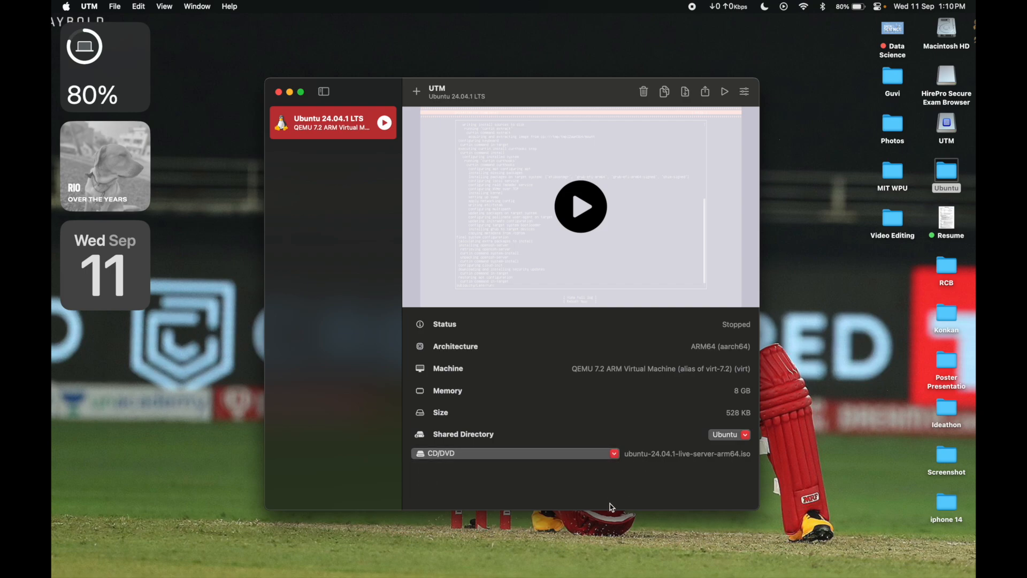
left_click(614, 454)
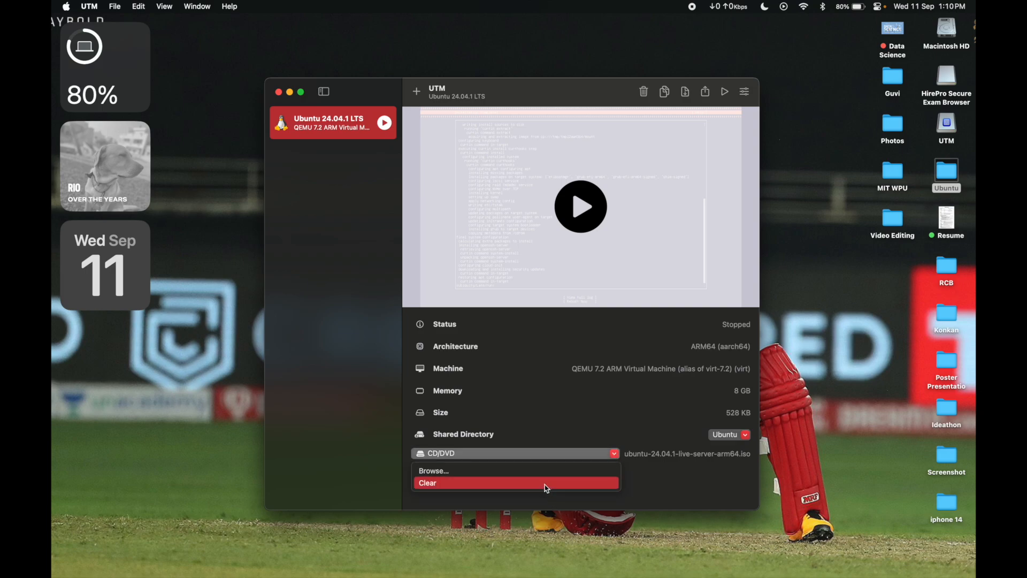
left_click(549, 485)
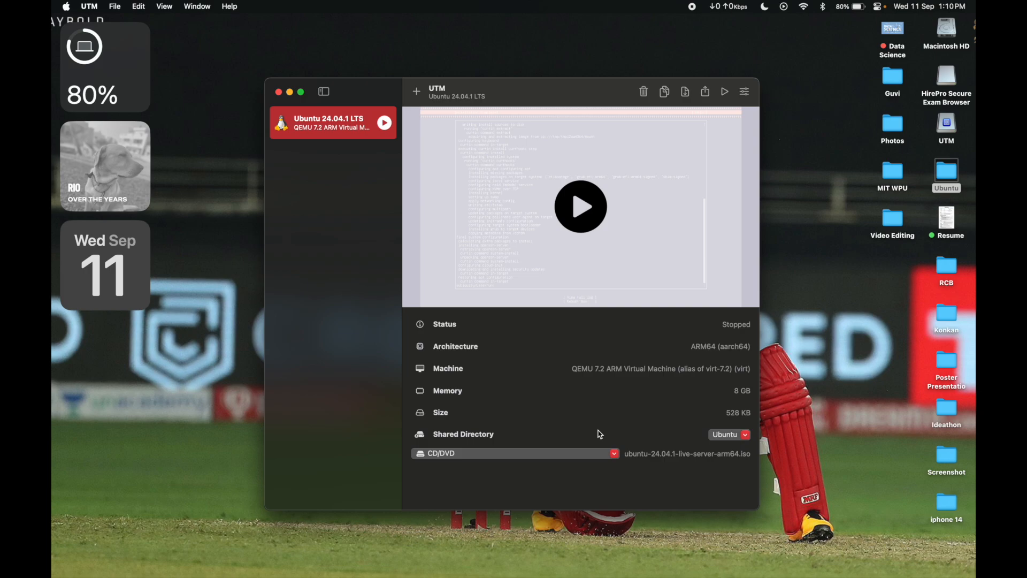
left_click(614, 454)
left_click(583, 484)
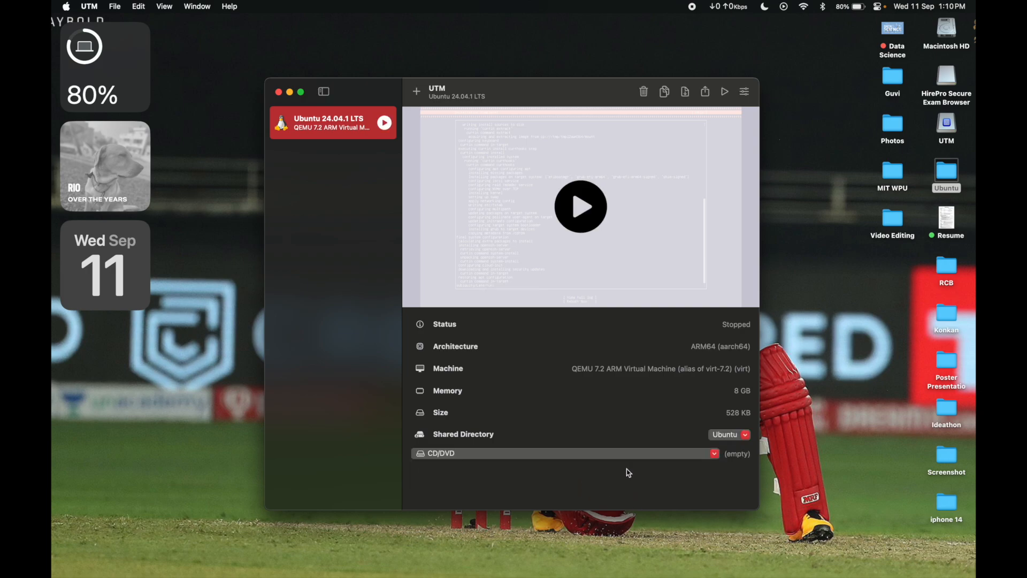
Step: Start the Ubuntu 24.04.1 LTS virtual machine and log in at the console with the username and account password
left_click(726, 94)
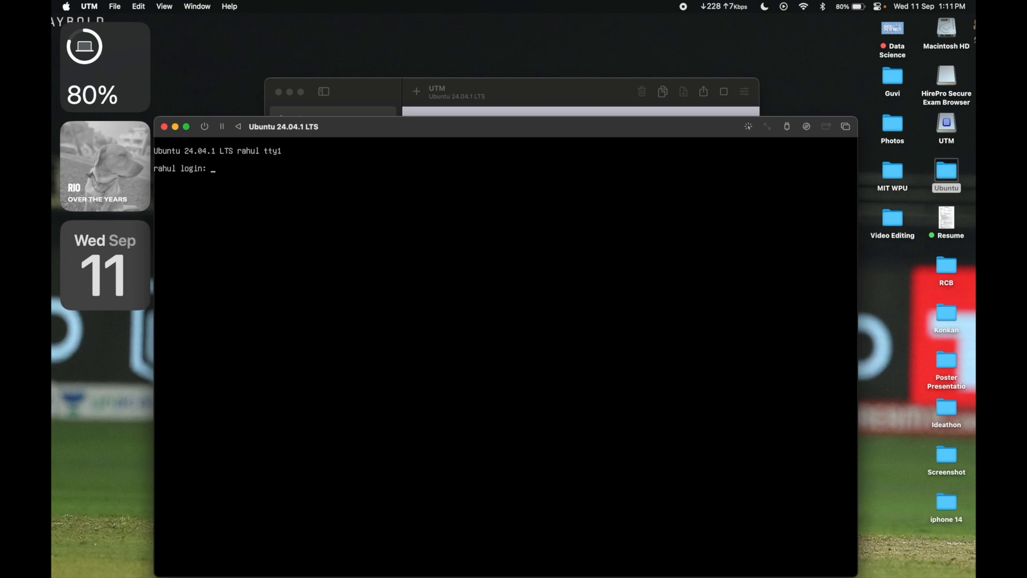
type("rahul")
key("Return")
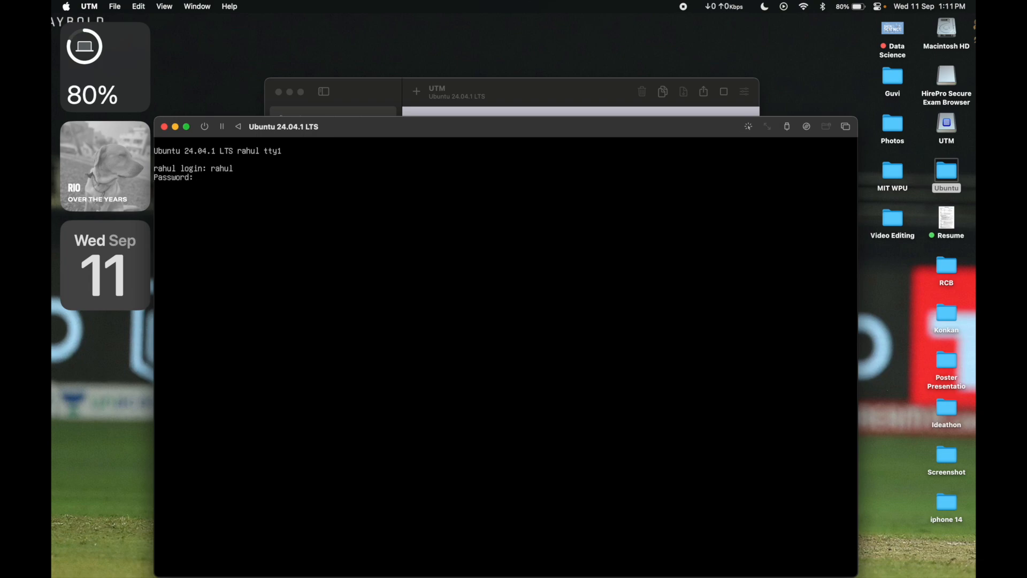
key("Return")
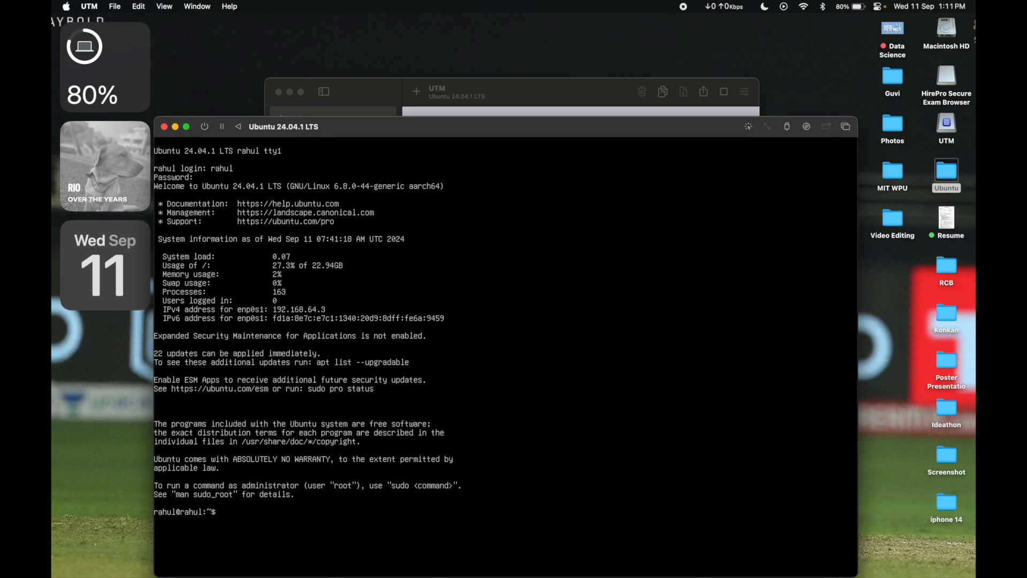
Step: Refresh the package lists with sudo apt update, authenticating with the account password, and clear the terminal
left_click_drag(452, 128, 458, 88)
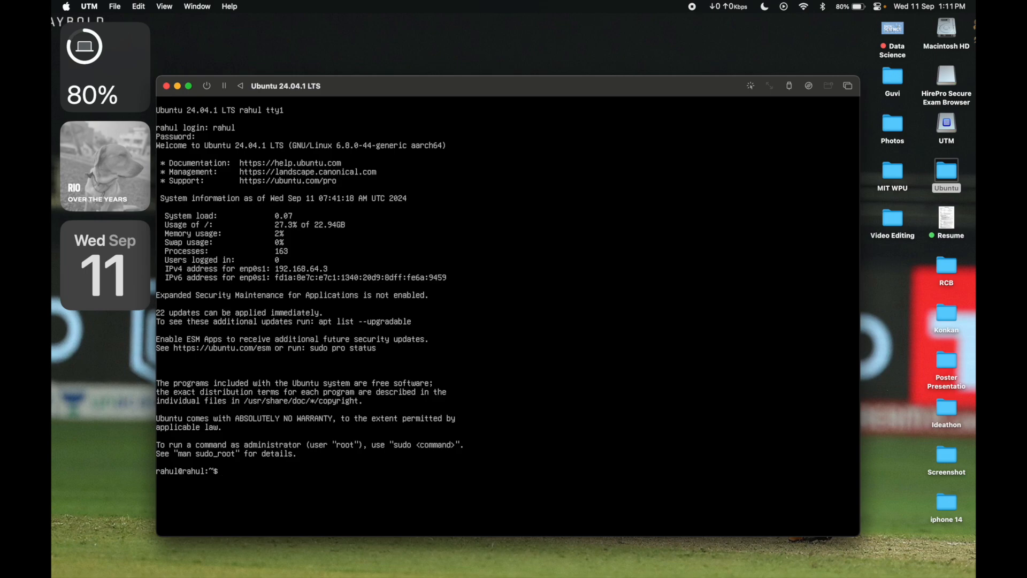
type("sudo apt update")
key("Return")
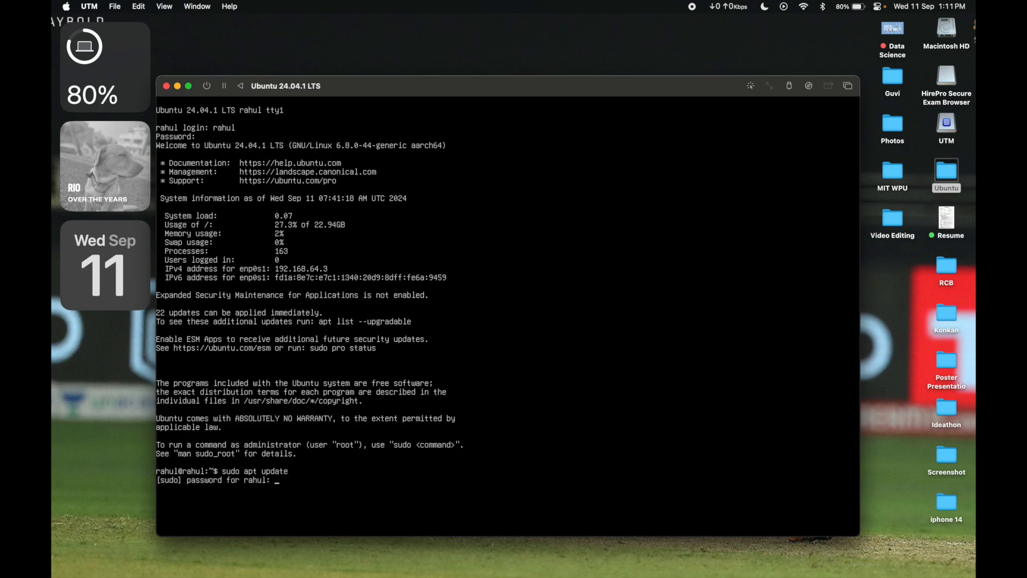
key("Return")
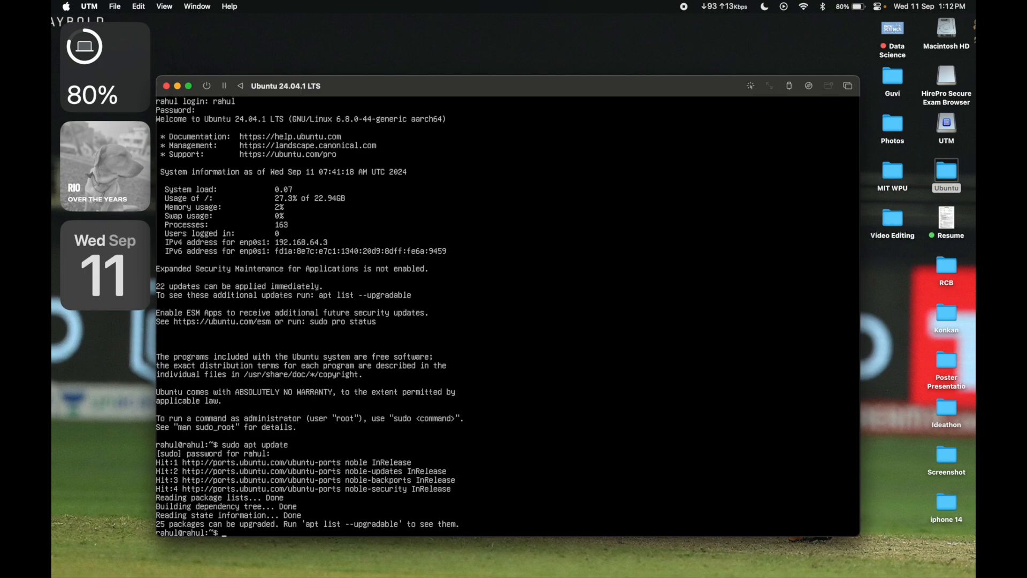
type("clear")
key("Return")
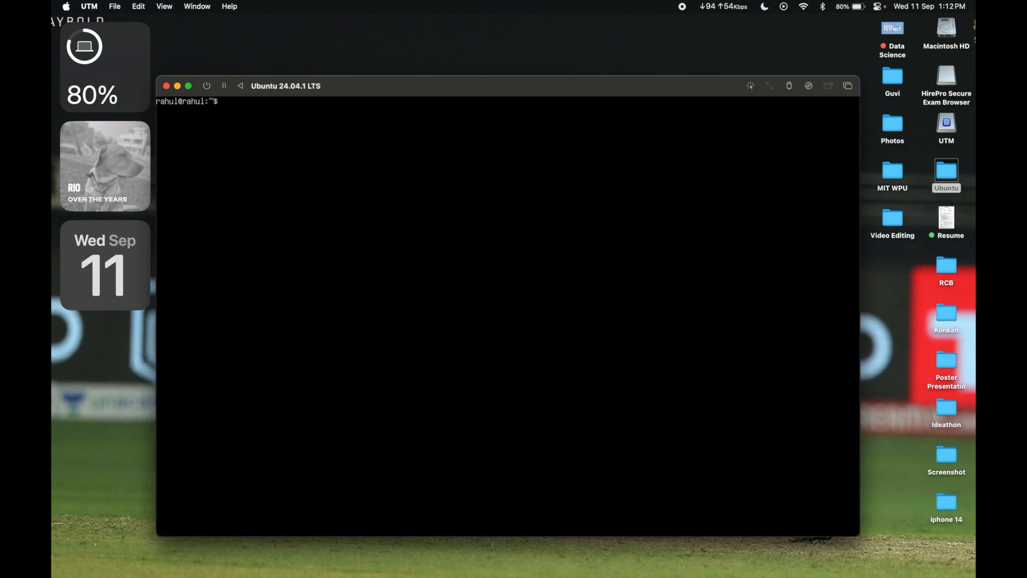
Step: Install the tasksel package with sudo apt install tasksel and accept the installation
type("sudo apt install")
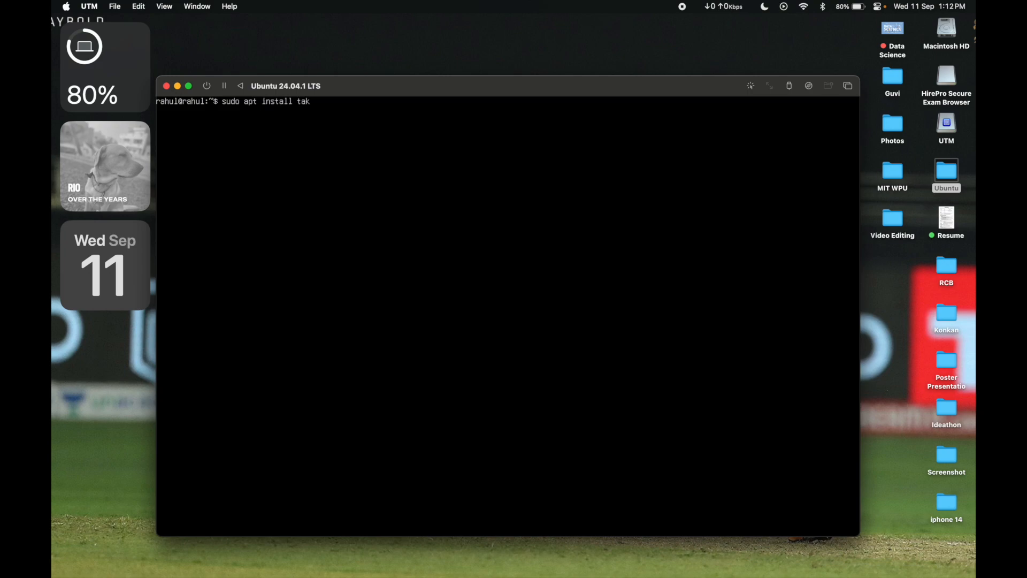
type(" tasks")
key("BackSpace")
key("BackSpace")
type("sksel")
key("Return")
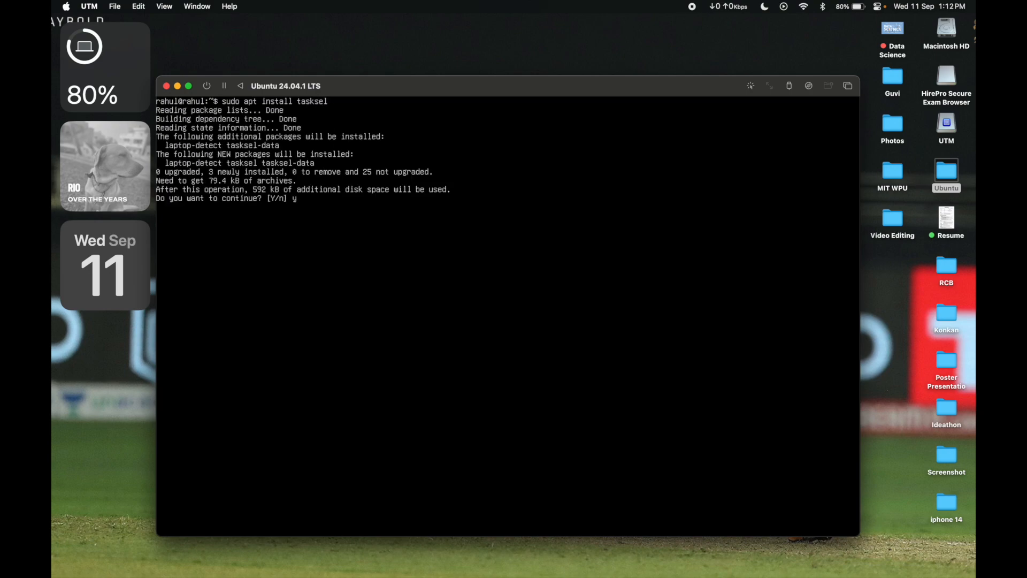
type("y")
key("Return")
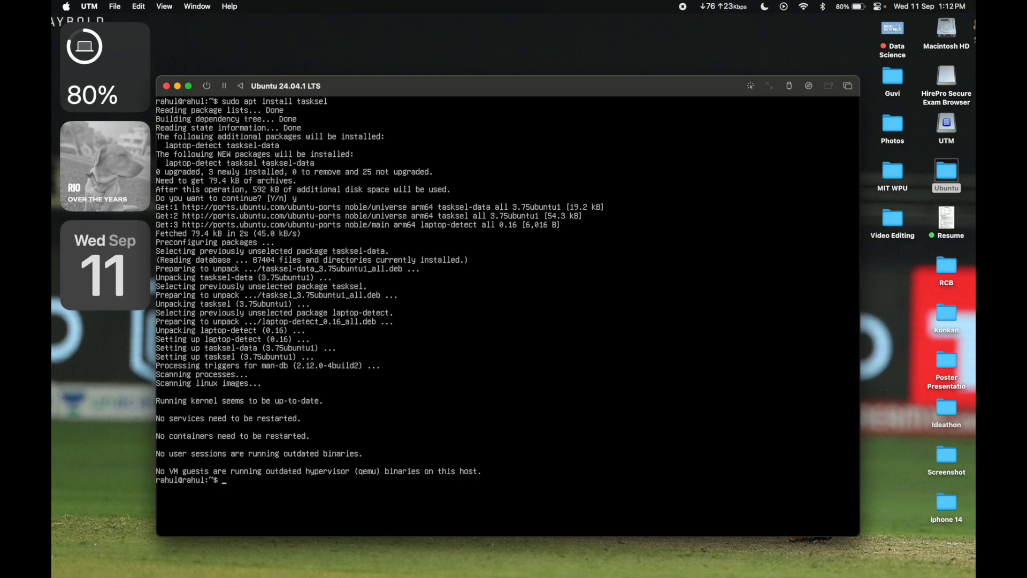
Step: Install the desktop environment with sudo apt install ubuntu-desktop and accept the installation
type("sudo apt install ubuntu-desktop")
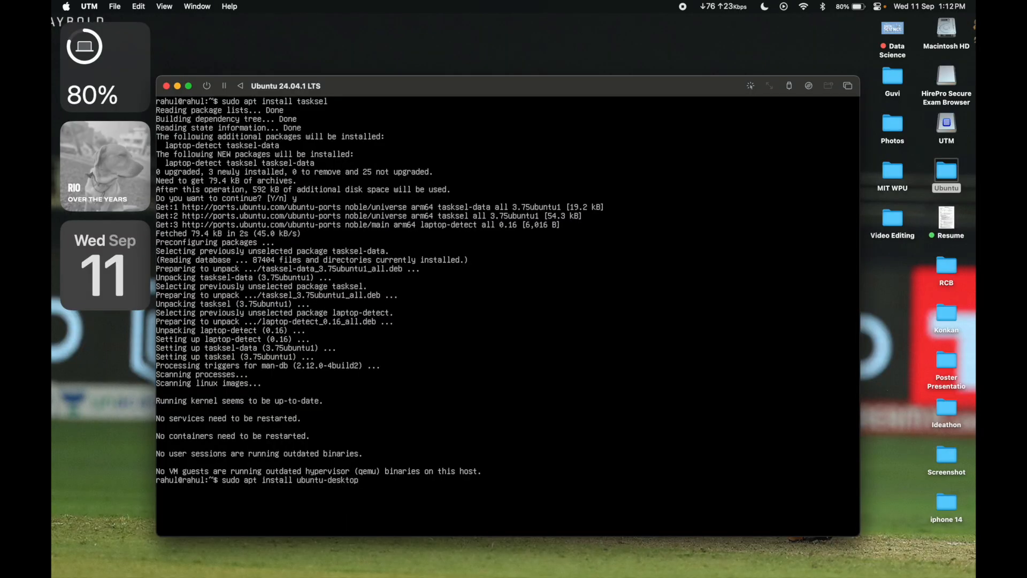
key("Return")
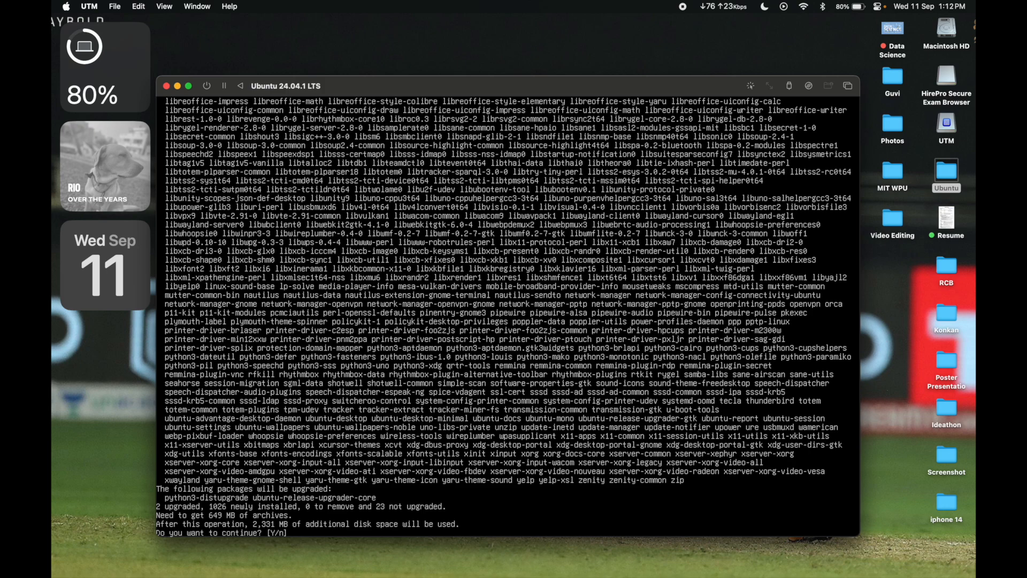
type("y")
key("Return")
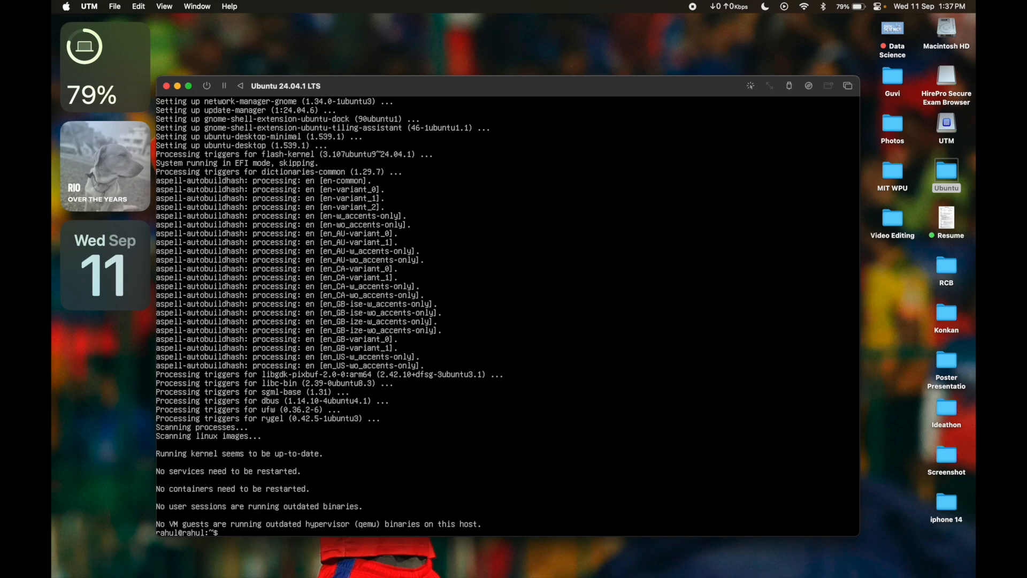
Step: Clear the terminal and restart the guest with sudo reboot now, authenticating with the account password
type("clear")
key("Return")
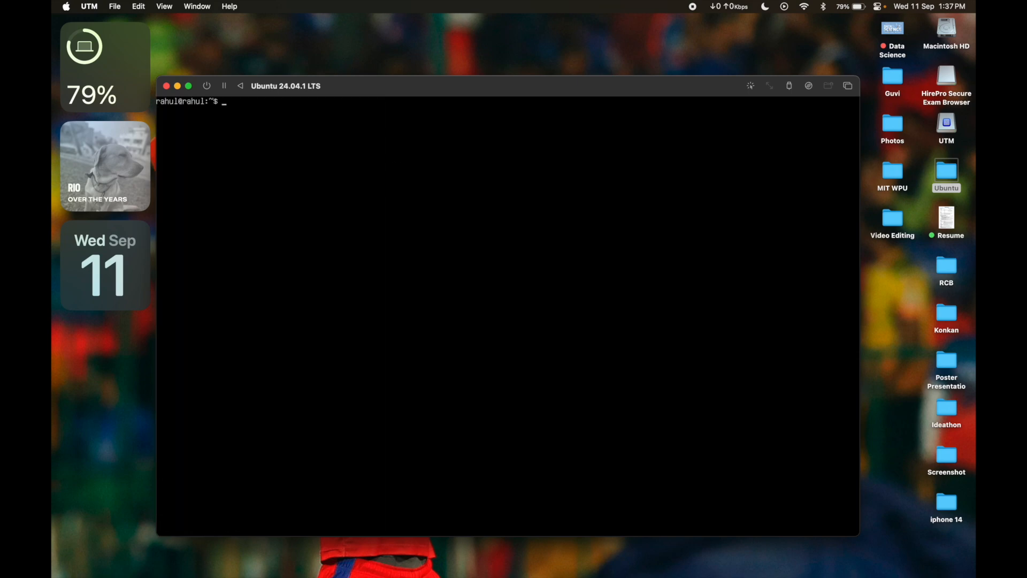
type("sudo rte")
key("BackSpace")
type("eboot now")
key("Return")
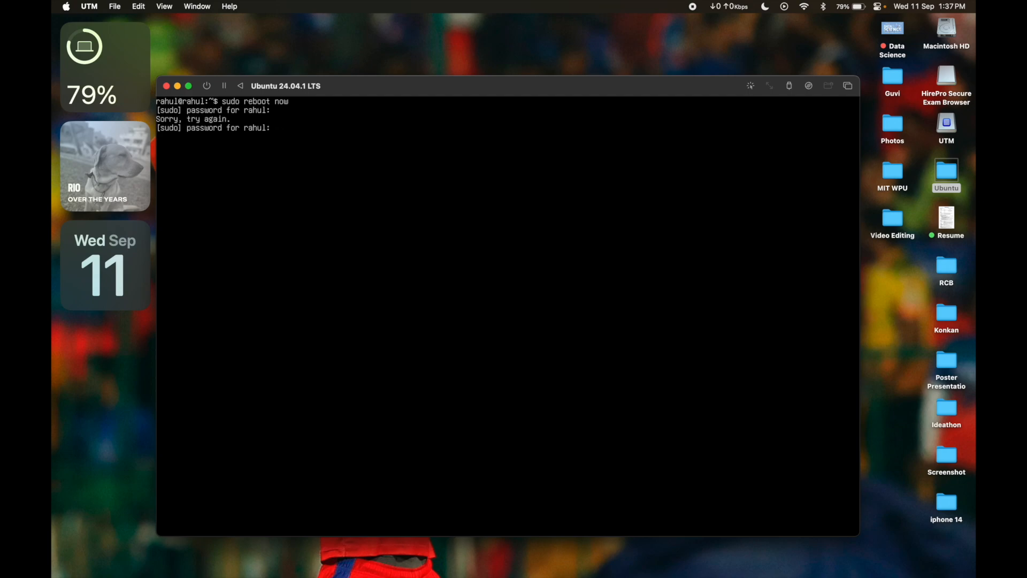
key("Return")
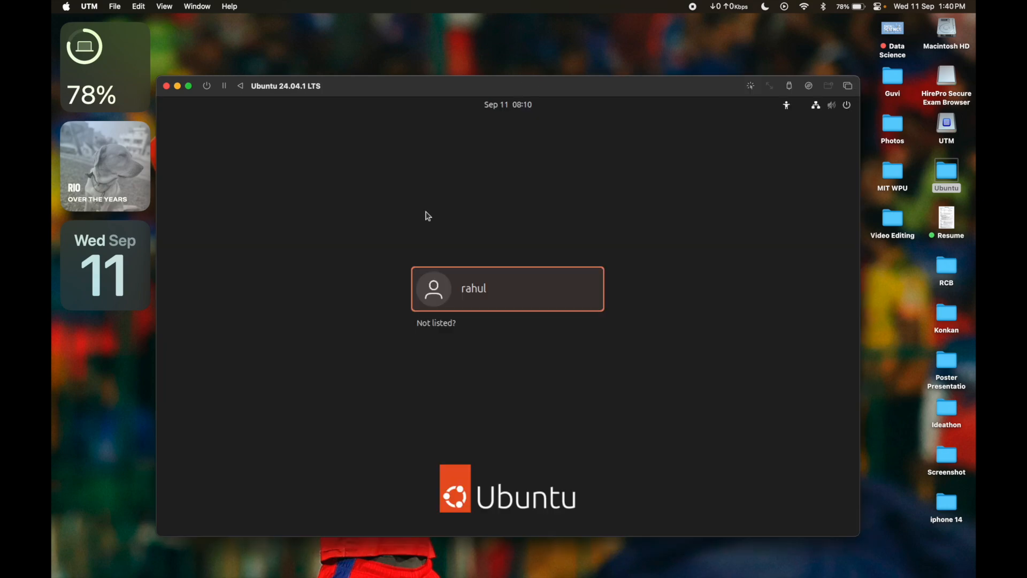
Step: Log in to the Ubuntu desktop with the account password and advance from the welcome page to the Ubuntu Pro page
left_click(473, 306)
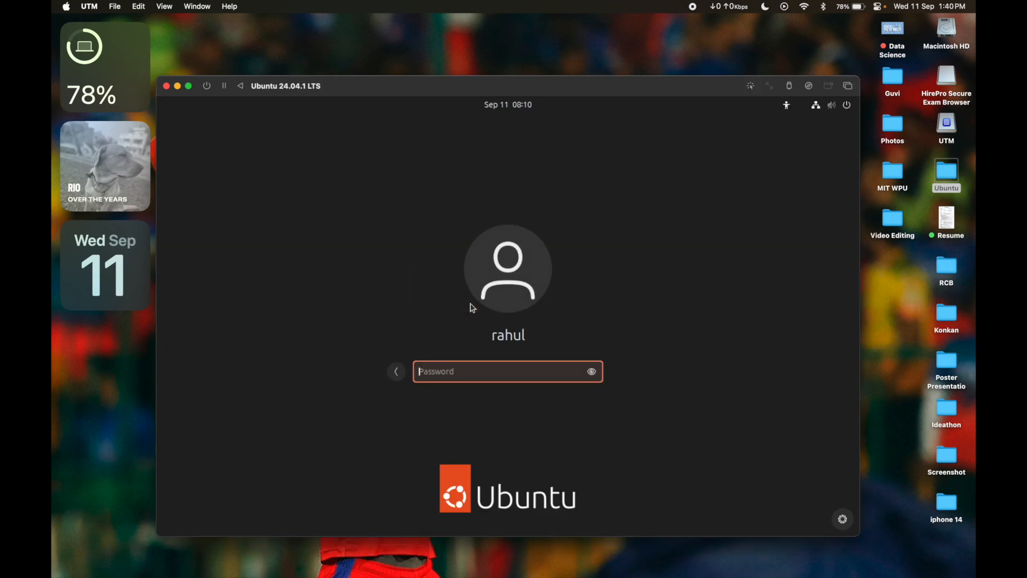
type("••••••")
key("Return")
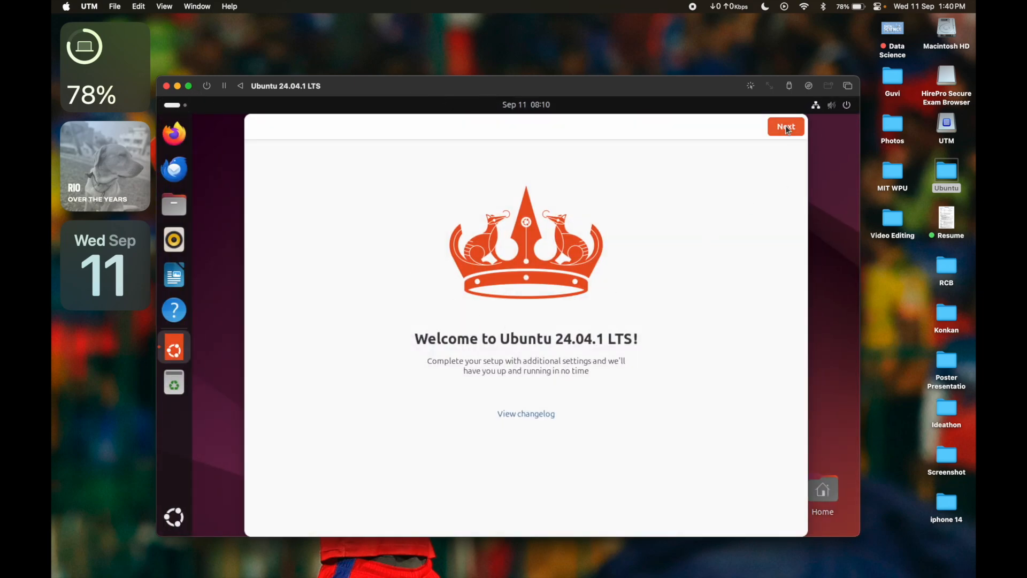
left_click(786, 127)
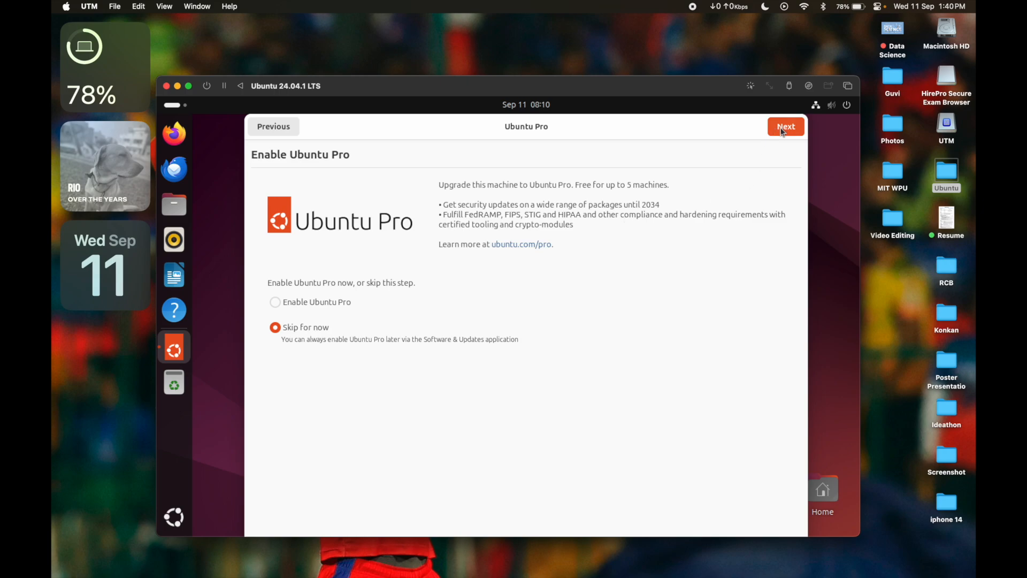
Step: Skip Ubuntu Pro and finish the welcome setup without sharing system data
left_click(784, 128)
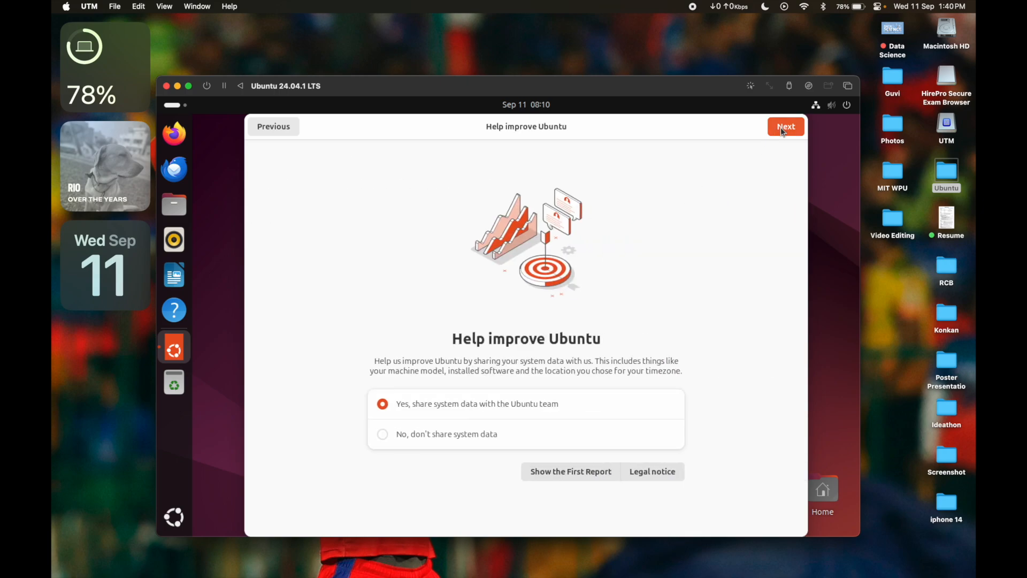
left_click(383, 435)
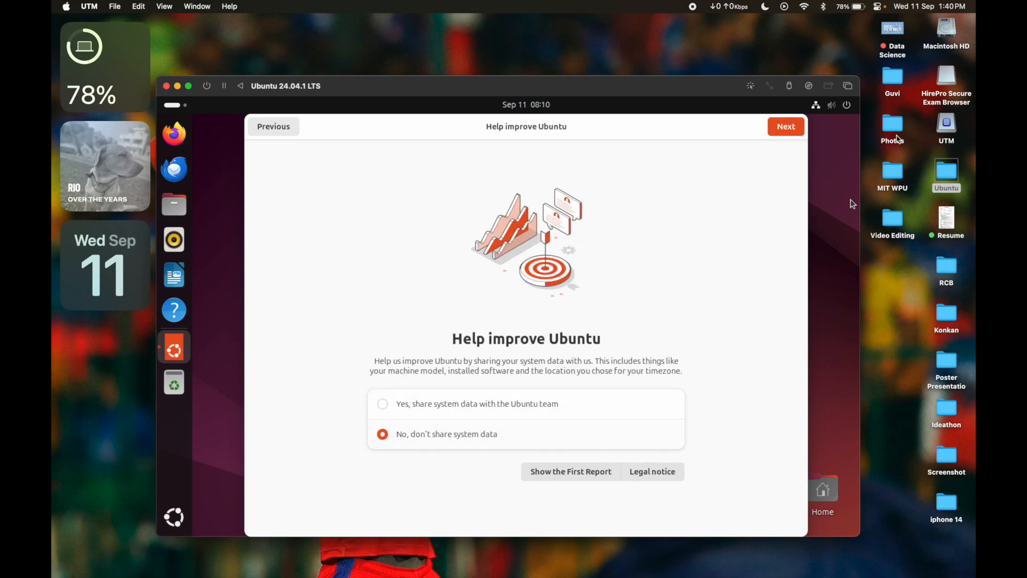
left_click(781, 128)
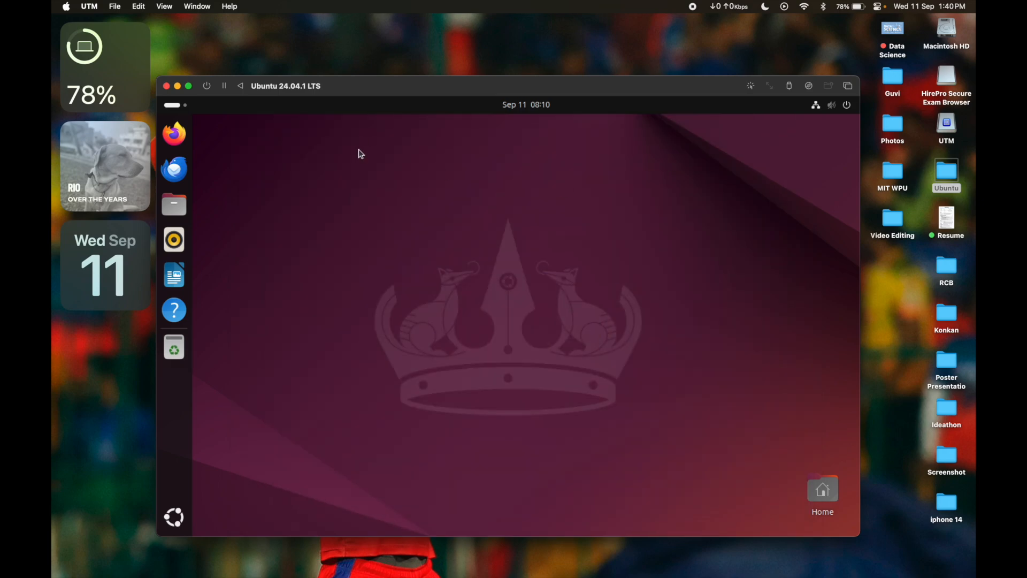
left_click(191, 87)
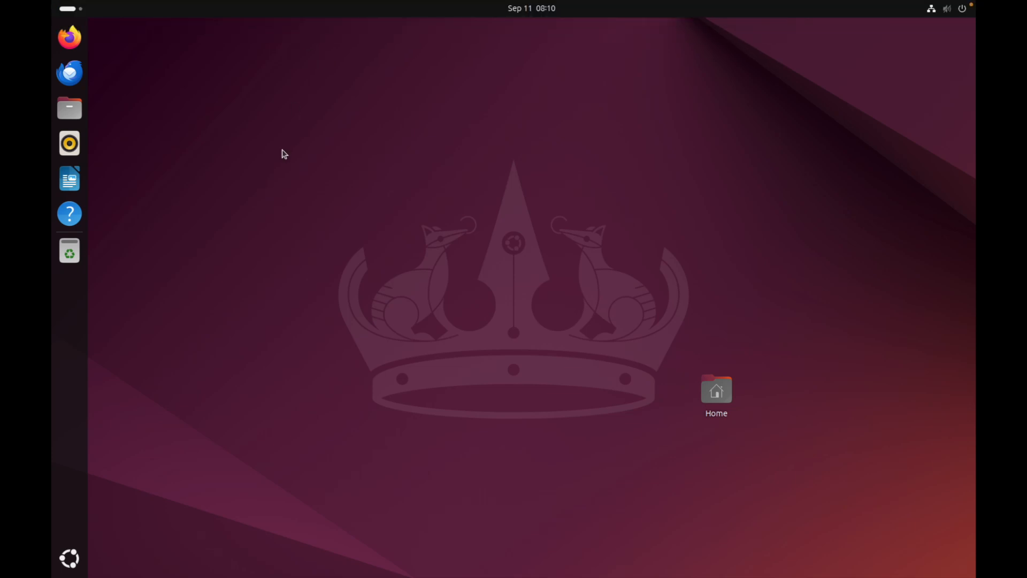
mouse_move(204, 3)
left_click(84, 23)
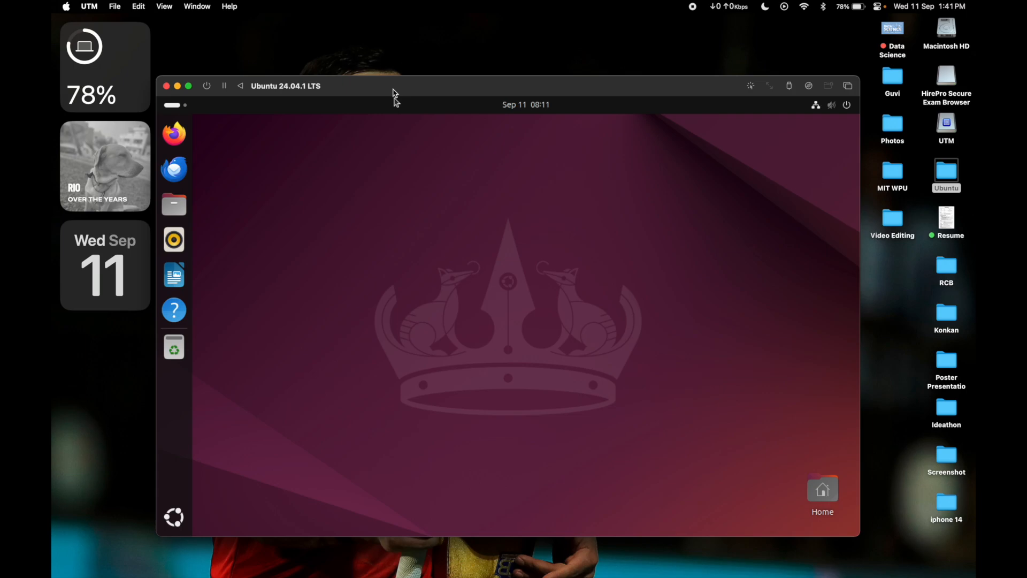
Step: Enlarge the virtual machine window to fill the screen and pin the Terminal app to the dash
double_click(394, 90)
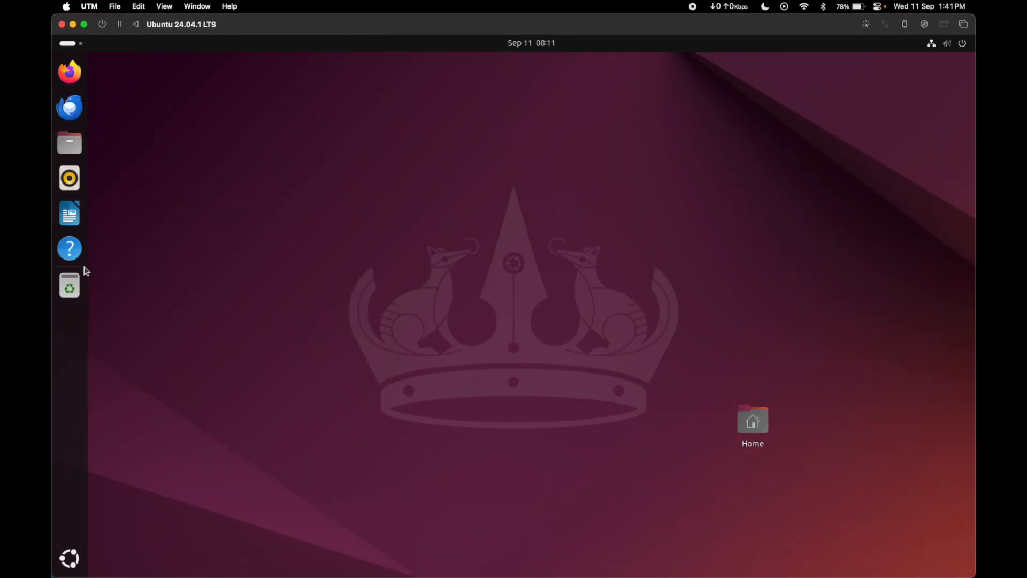
left_click(70, 559)
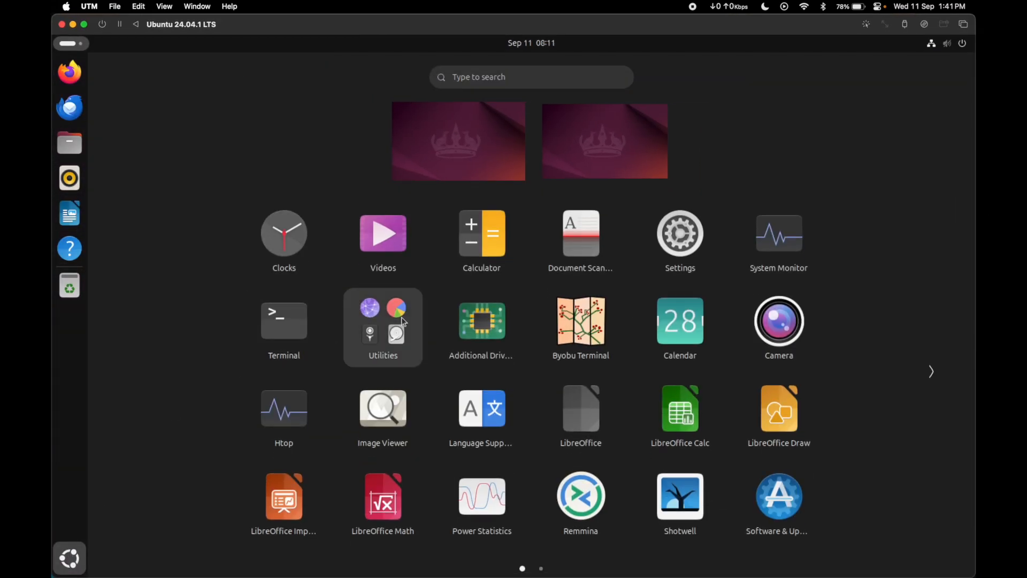
left_click_drag(278, 346, 73, 251)
left_click_drag(281, 235, 70, 224)
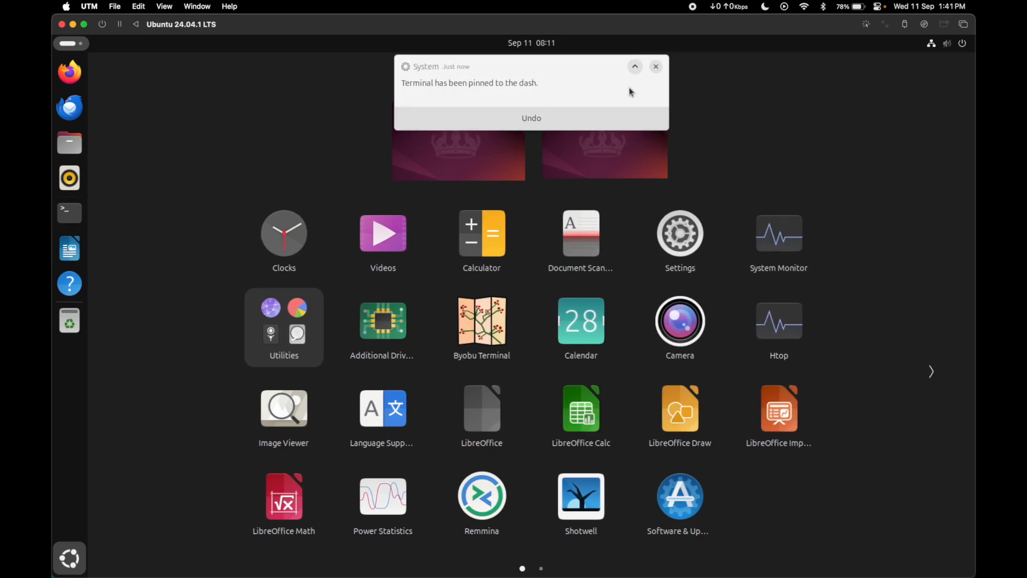
left_click(656, 68)
Step: Open a terminal and run sudo apt install spice-vdagent, authenticating with the account password
left_click(69, 212)
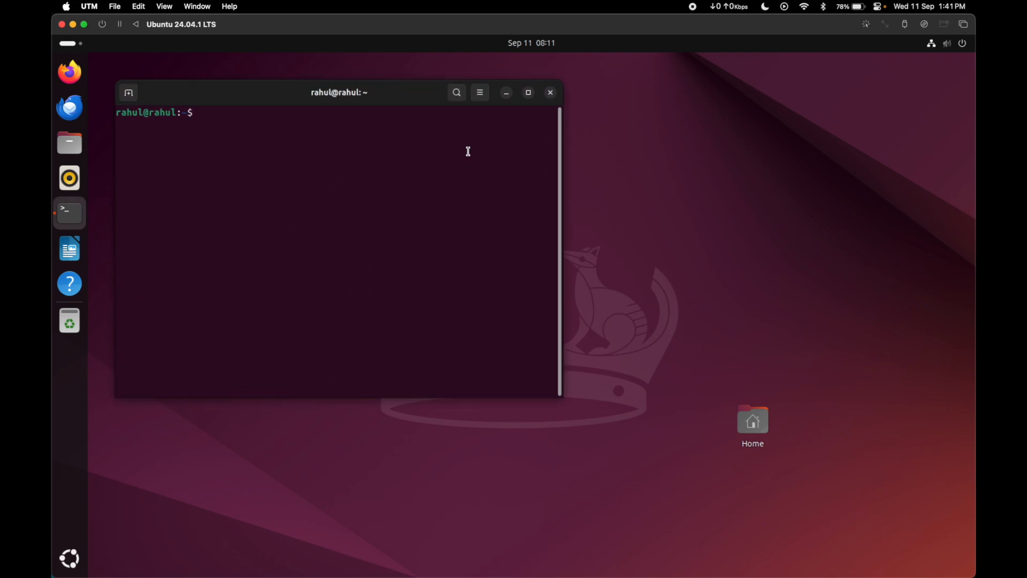
type("sudo")
key("BackSpace")
key("BackSpace")
type("do apt install spice")
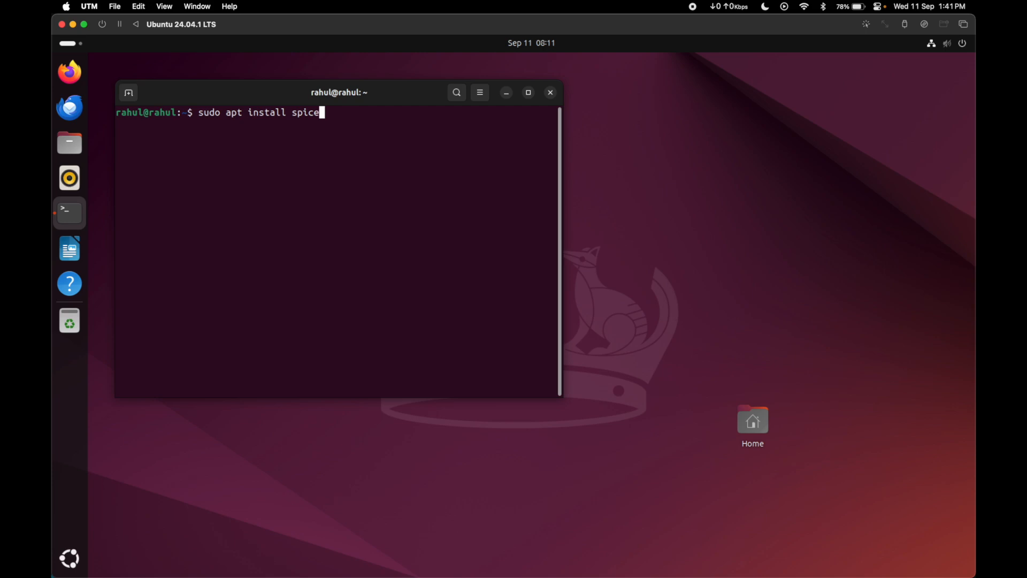
type("-vdagent")
key("Return")
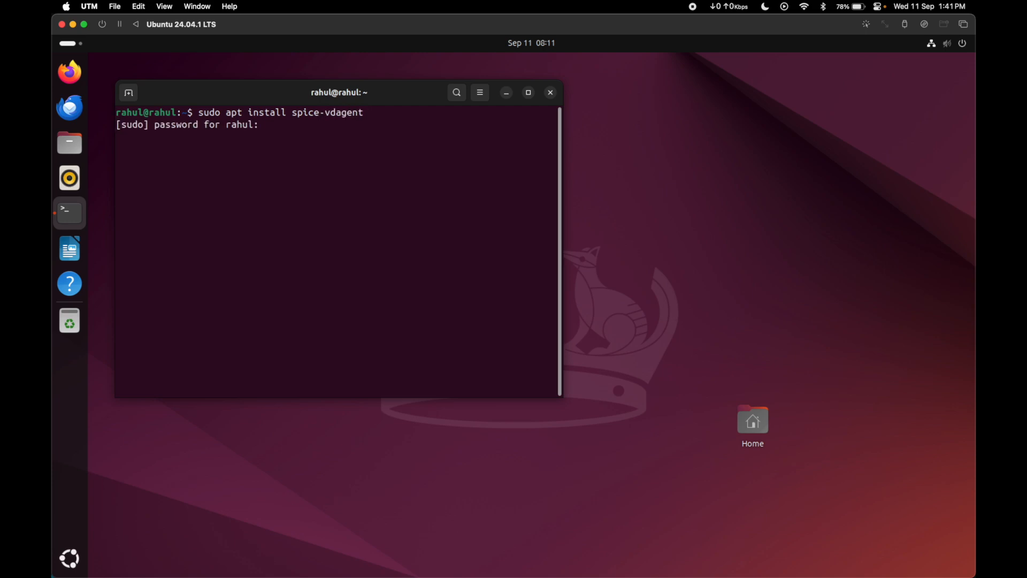
key("Return")
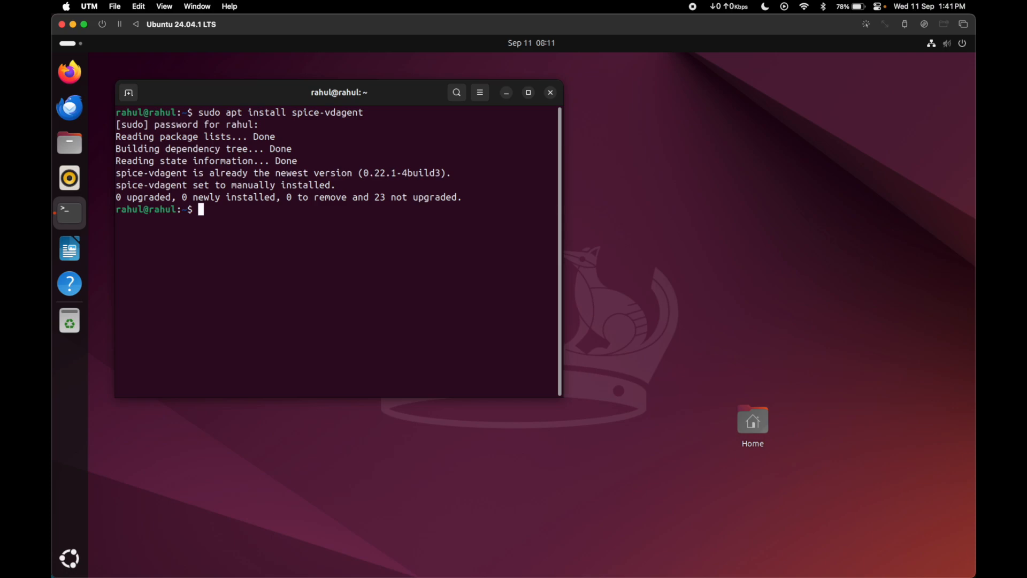
Step: Install the WebDAV sharing package with sudo apt install spice-webdavd, closing the Software Updater and accepting the package installation
type("sudo apt install")
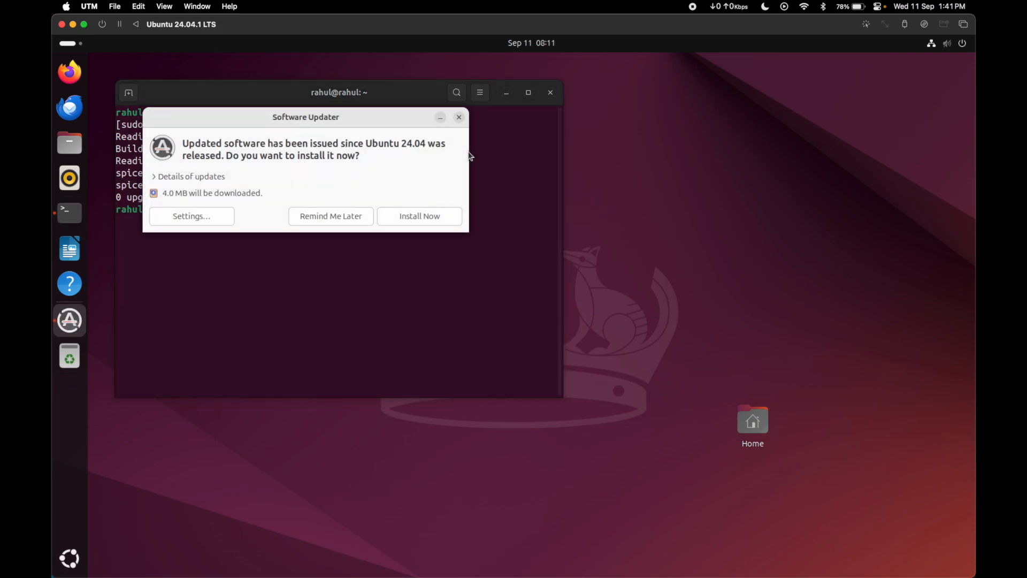
left_click(395, 228)
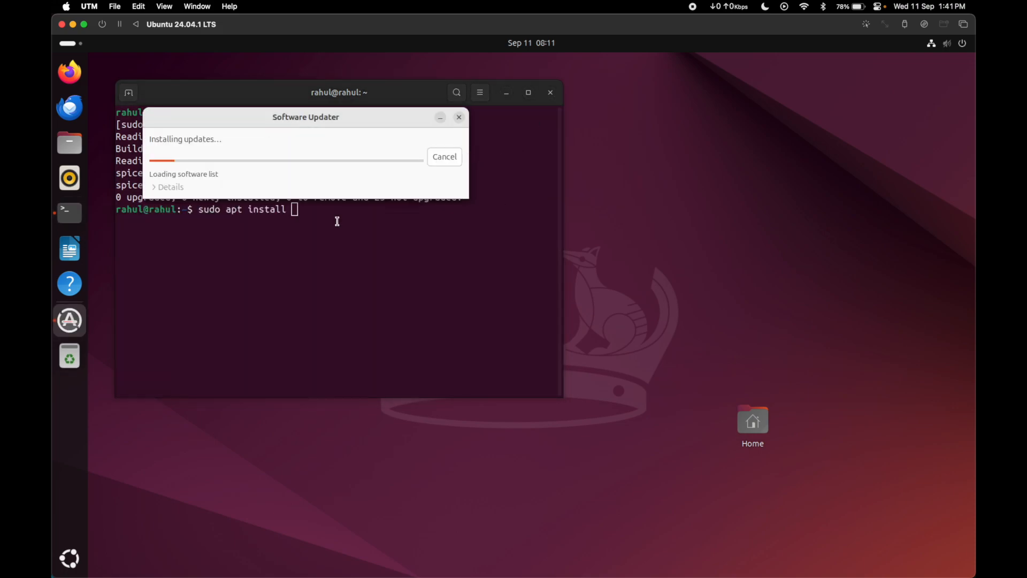
left_click(459, 117)
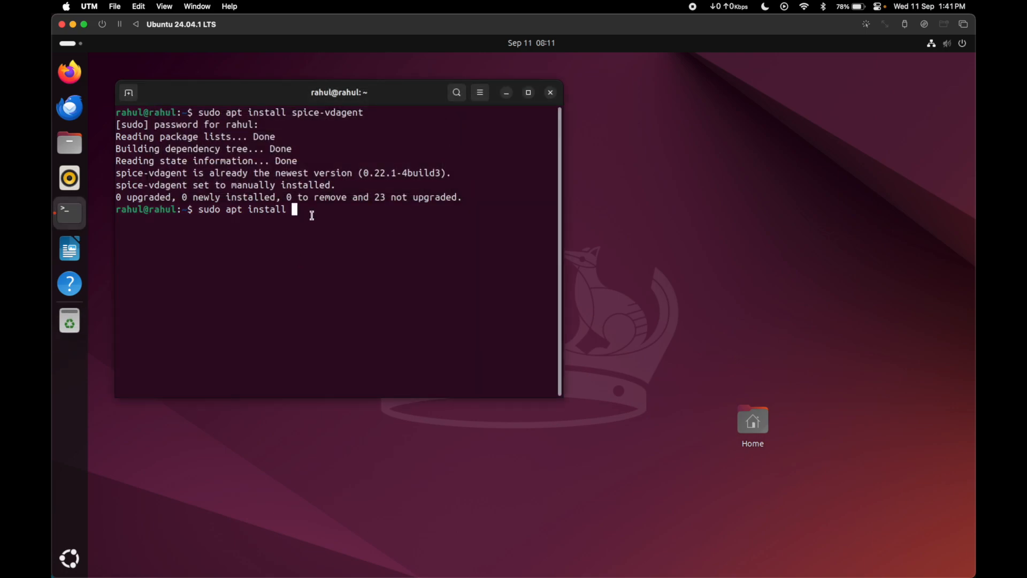
type("spice-webdavd")
key("Return")
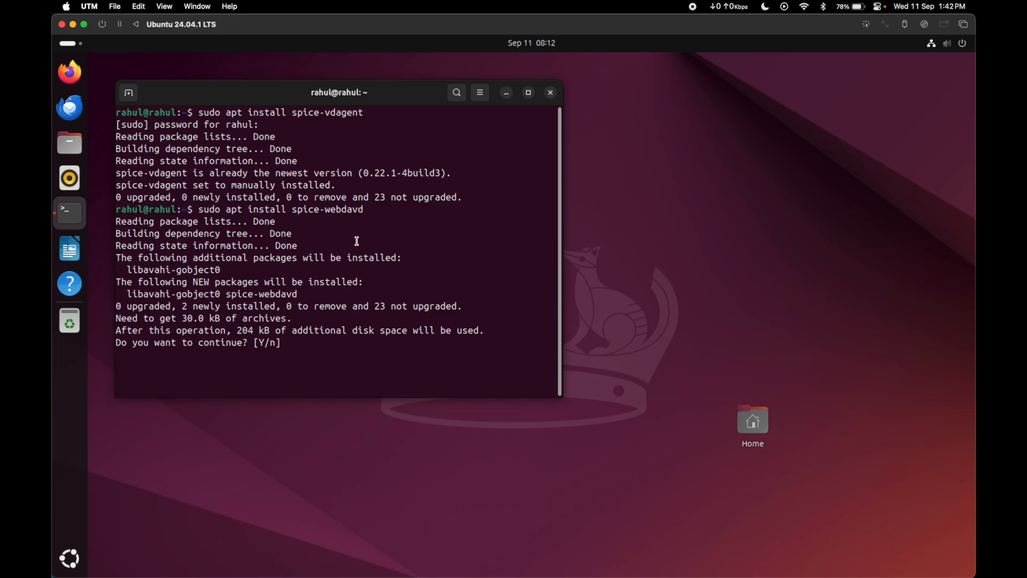
type("y")
key("Return")
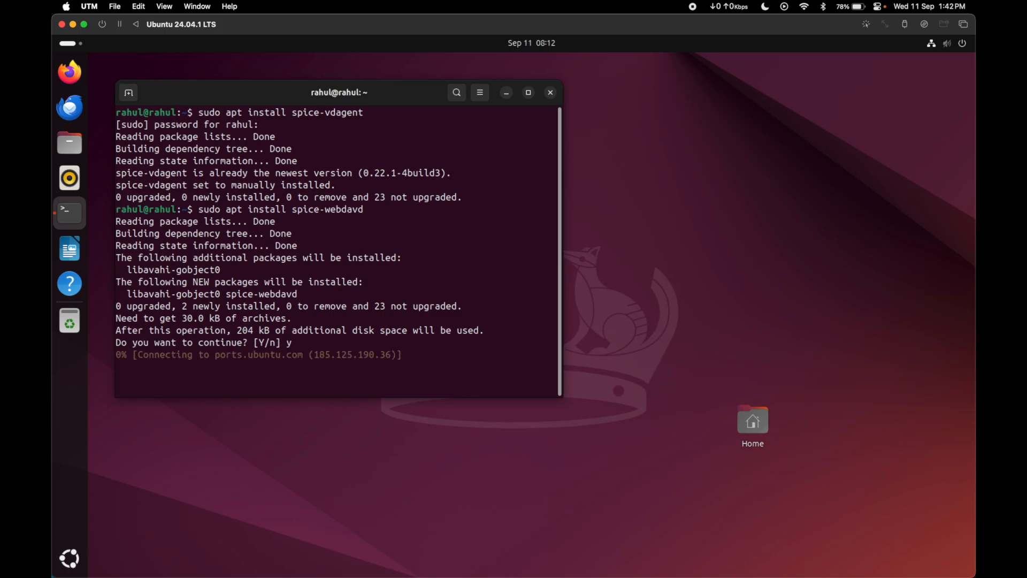
Step: Review the spice-webdavd installation output in an enlarged terminal window and close the terminal
scroll(328, 268, "up", 2)
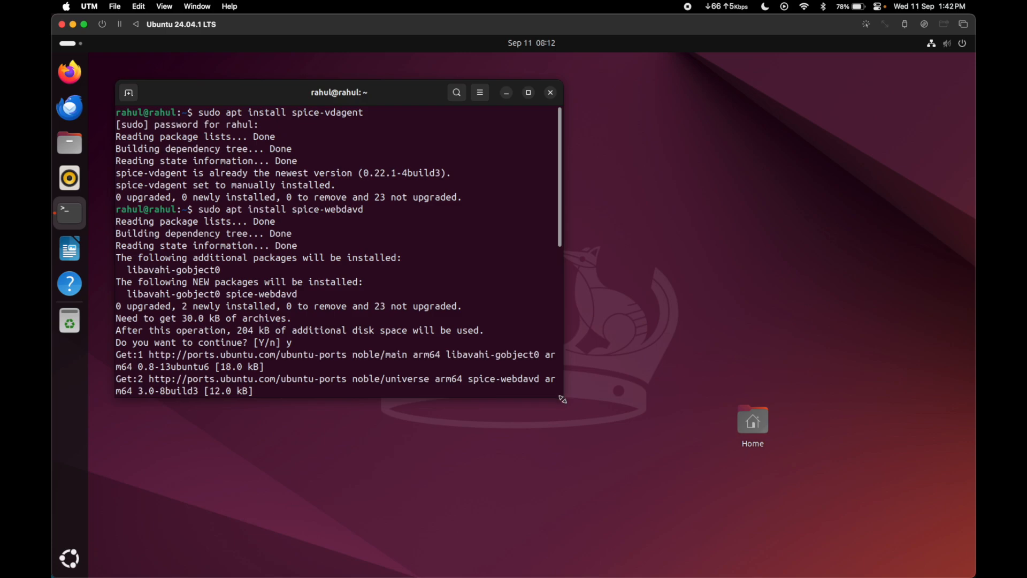
left_click_drag(562, 399, 755, 567)
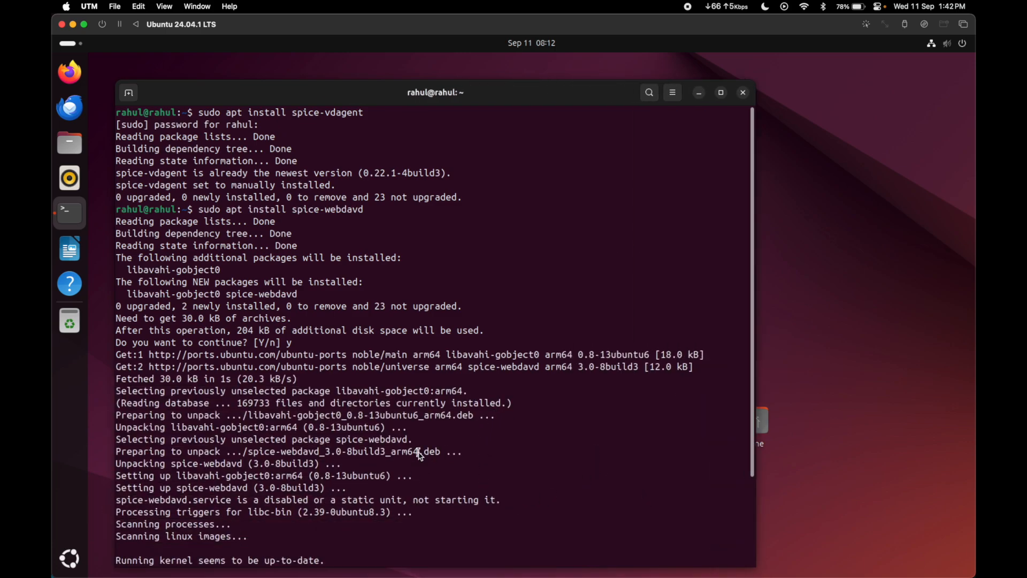
left_click_drag(750, 364, 747, 476)
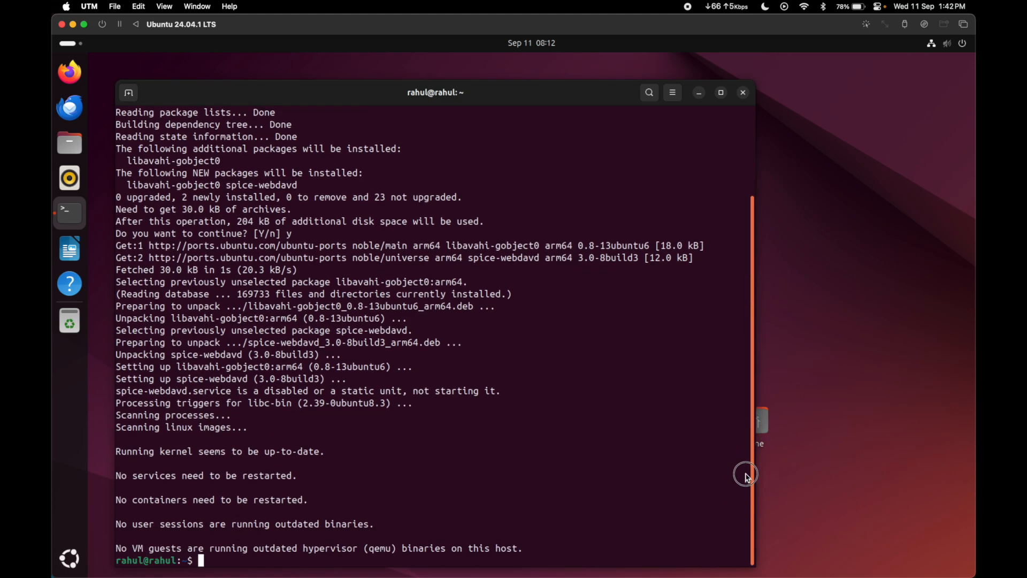
scroll(559, 321, "up", 3)
scroll(521, 392, "down", 3)
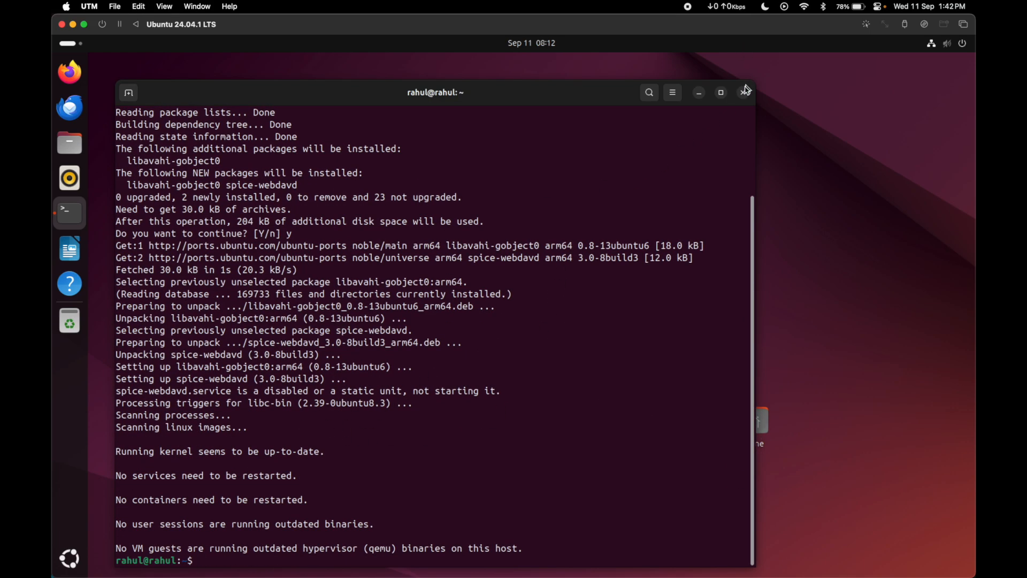
left_click(745, 92)
Step: Power off the Ubuntu guest and close its virtual machine window
left_click(963, 44)
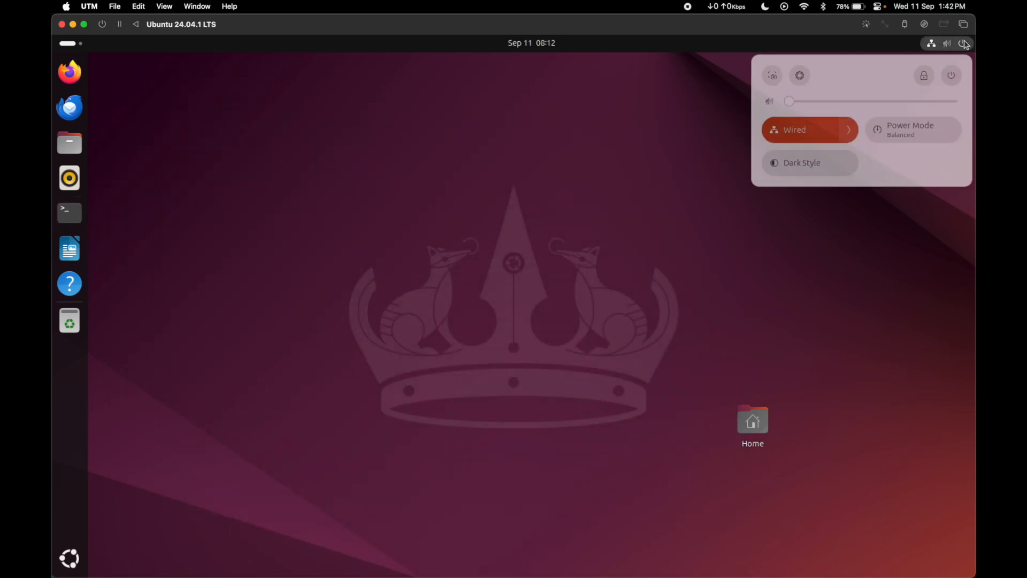
left_click(948, 79)
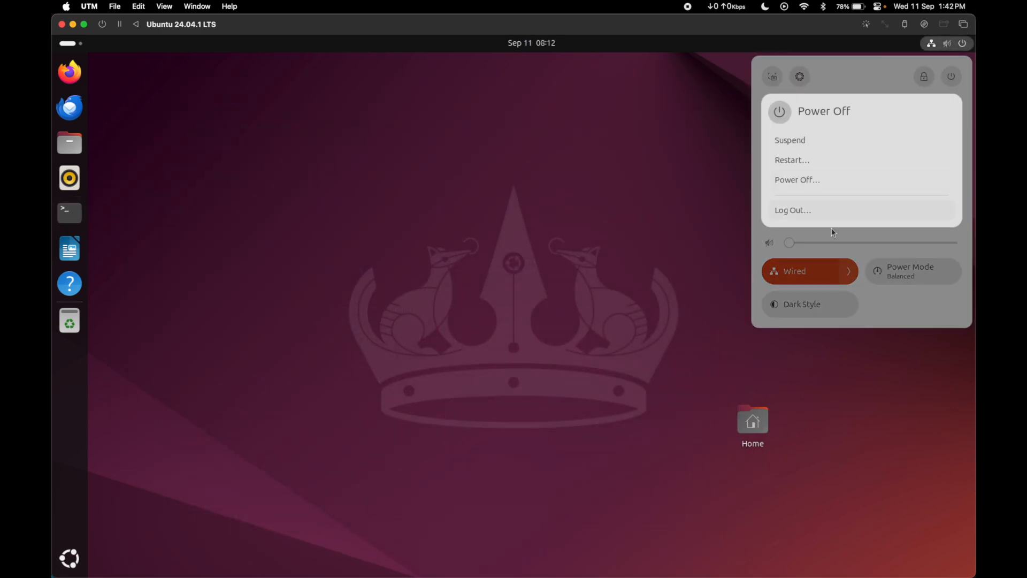
left_click(802, 178)
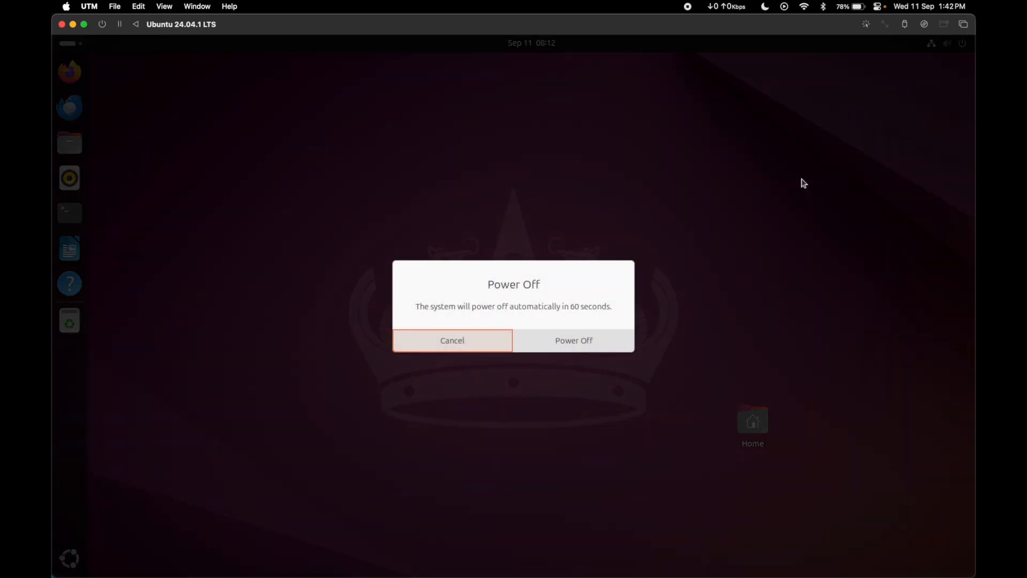
left_click(566, 343)
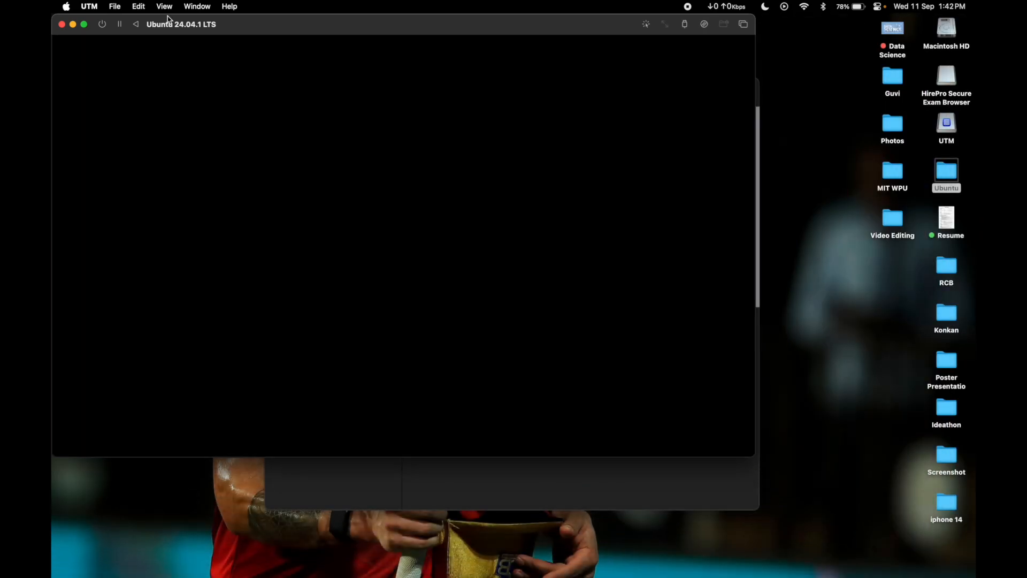
left_click(62, 25)
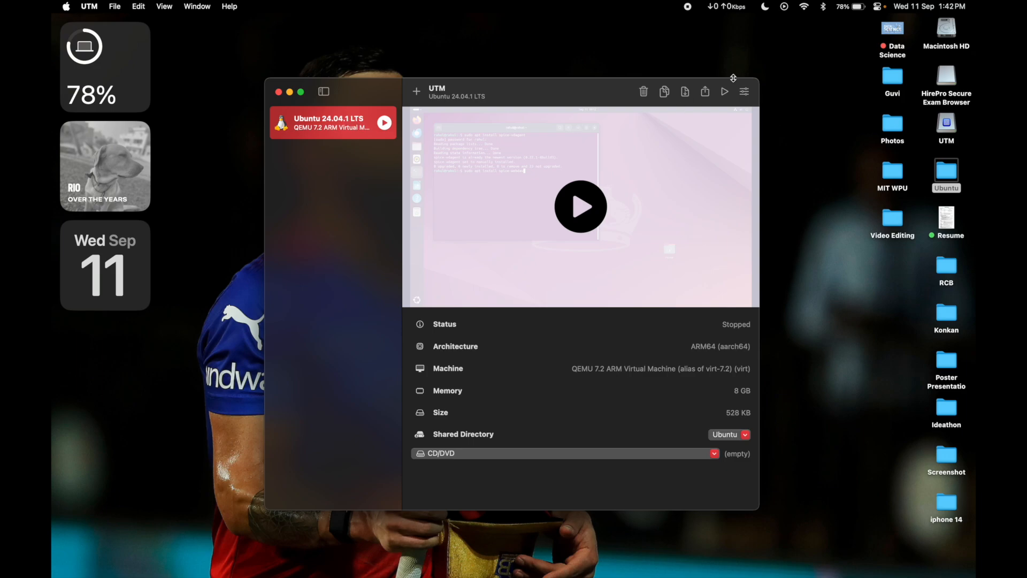
Step: Set the virtual machine's directory share mode to SPICE WebDAV with the Ubuntu folder as the shared path, and save
left_click(744, 92)
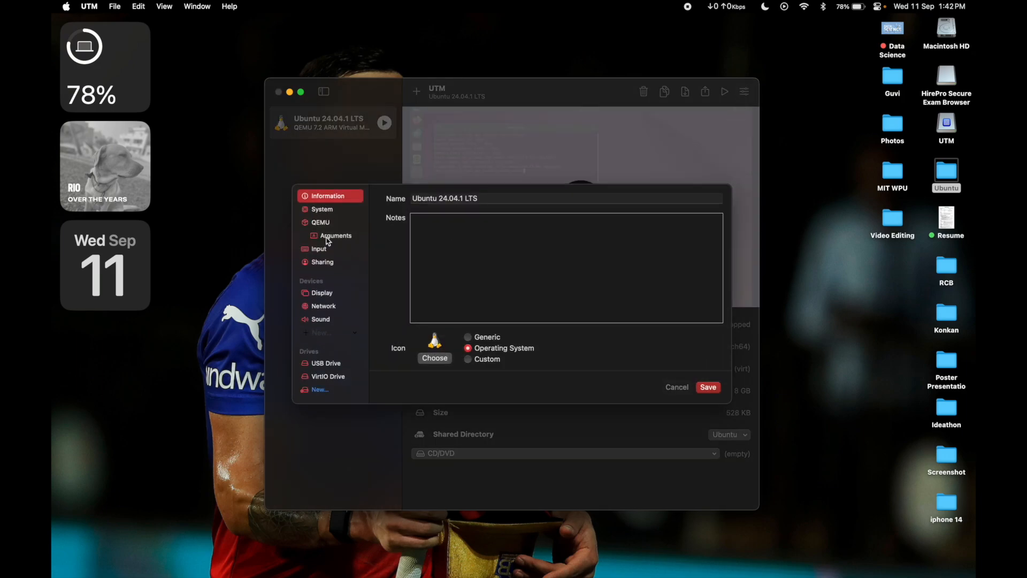
left_click(328, 263)
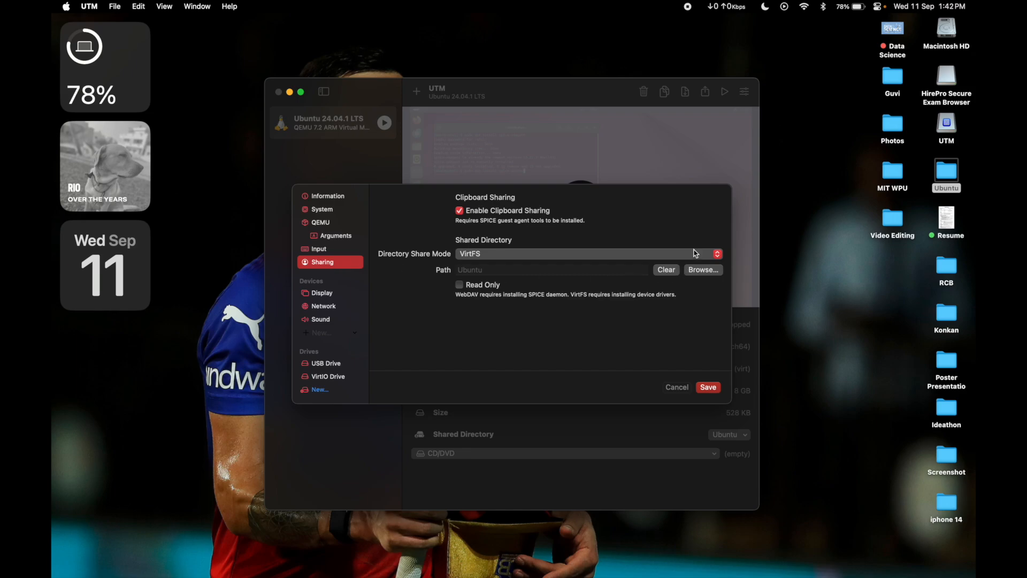
left_click(695, 255)
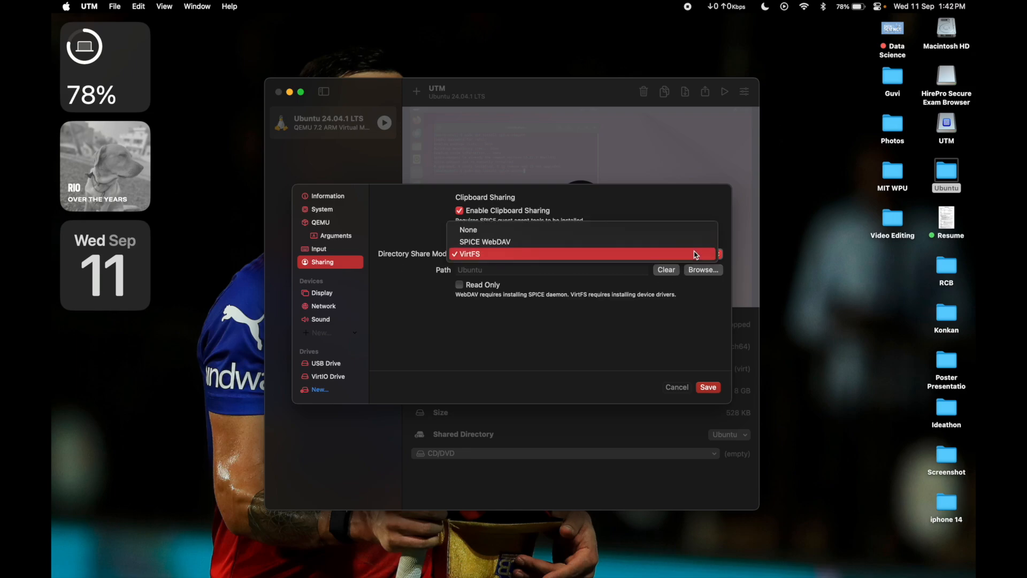
left_click(626, 244)
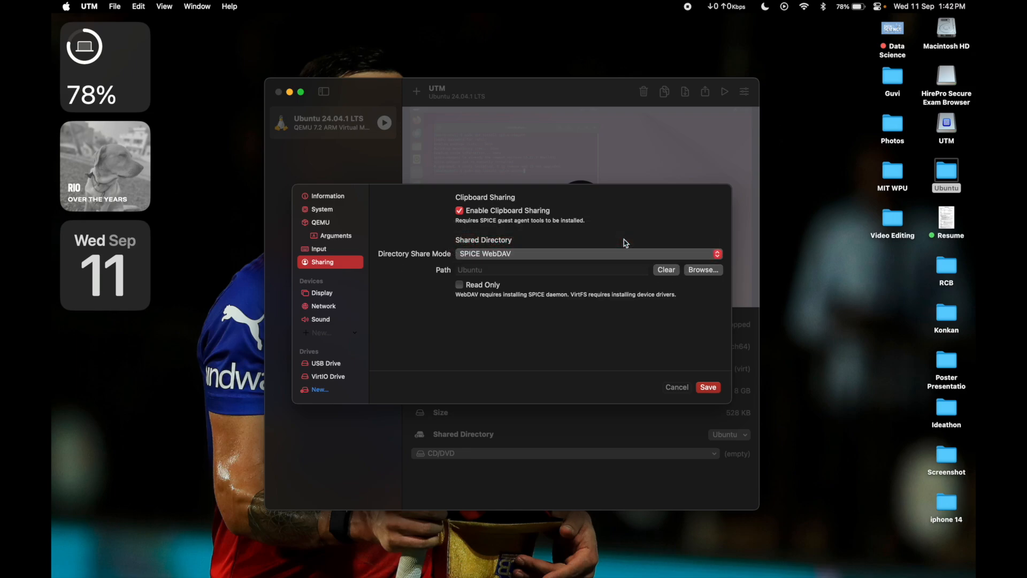
left_click(696, 276)
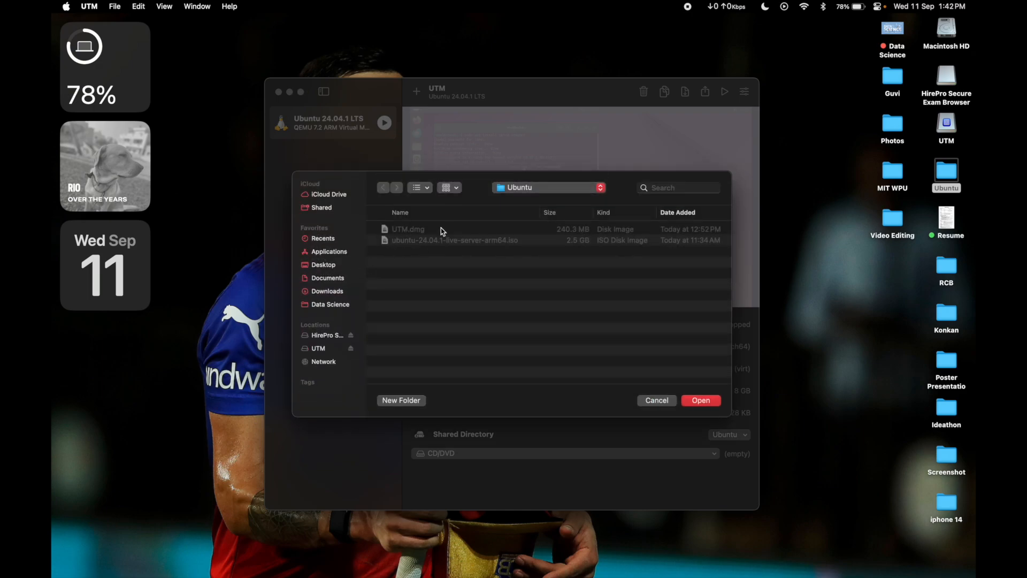
left_click(693, 403)
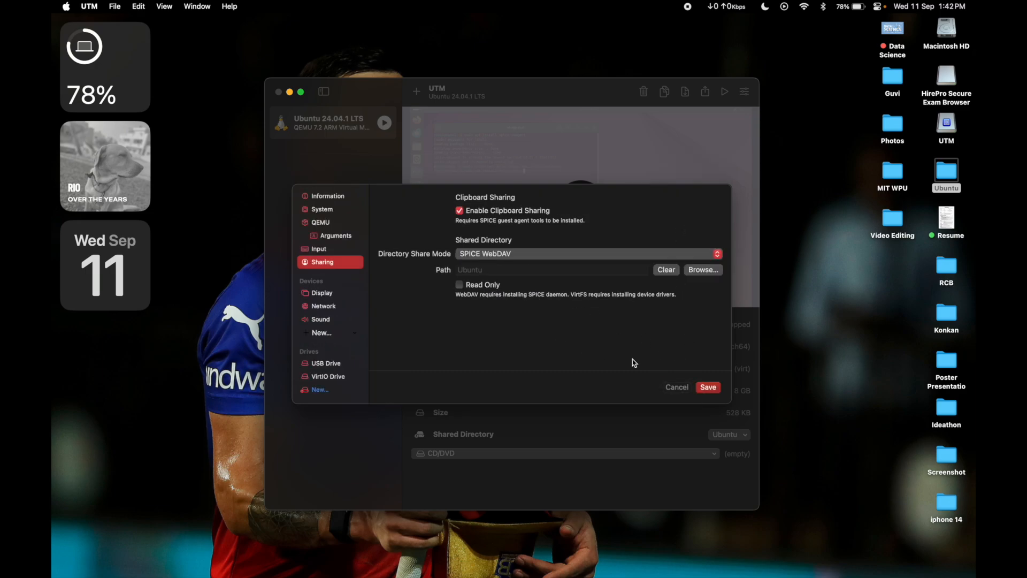
left_click(706, 388)
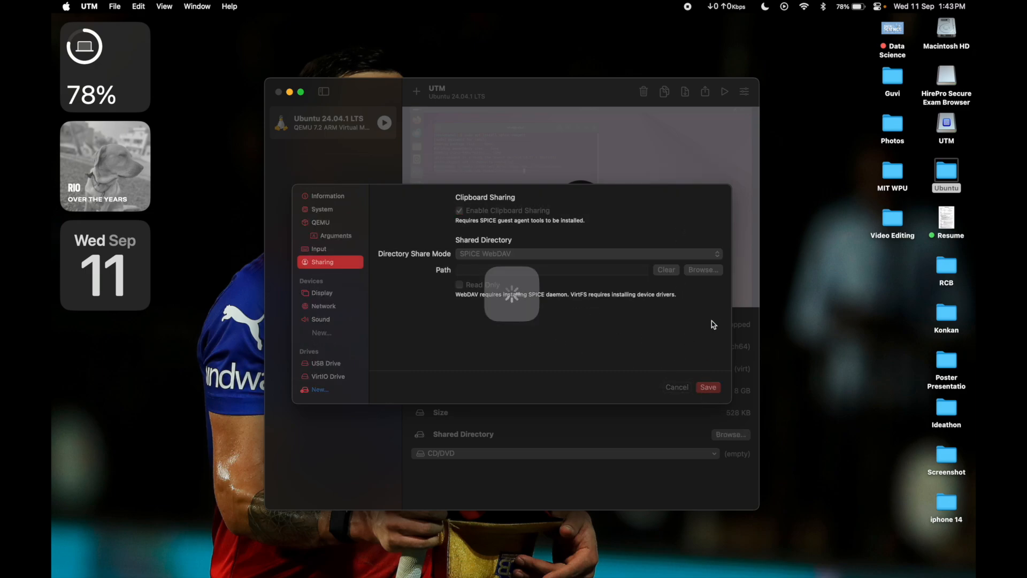
Step: Enable Retina Mode in the virtual machine's display settings and save the configuration
left_click(744, 92)
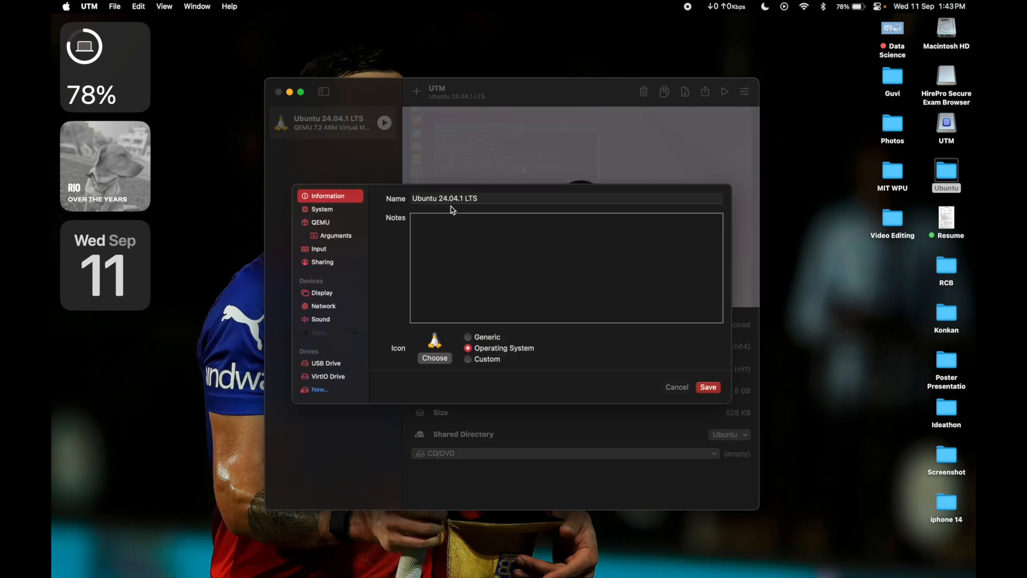
left_click(335, 296)
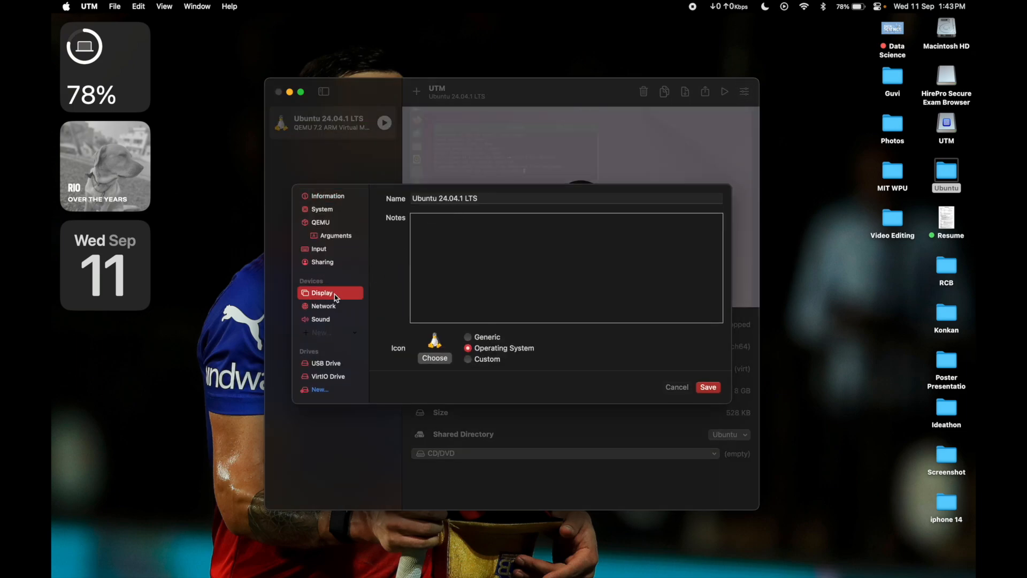
left_click(462, 332)
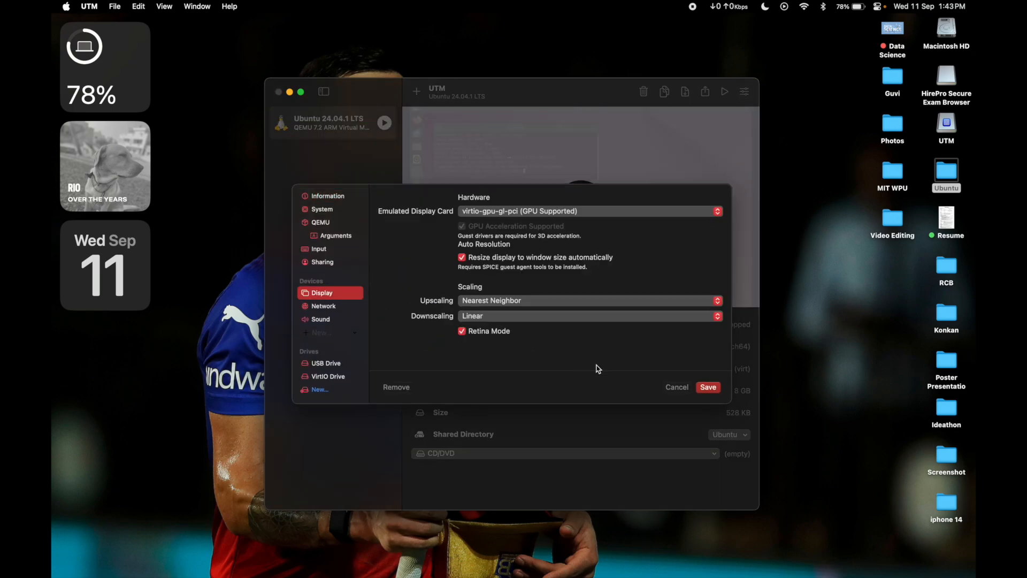
left_click(708, 388)
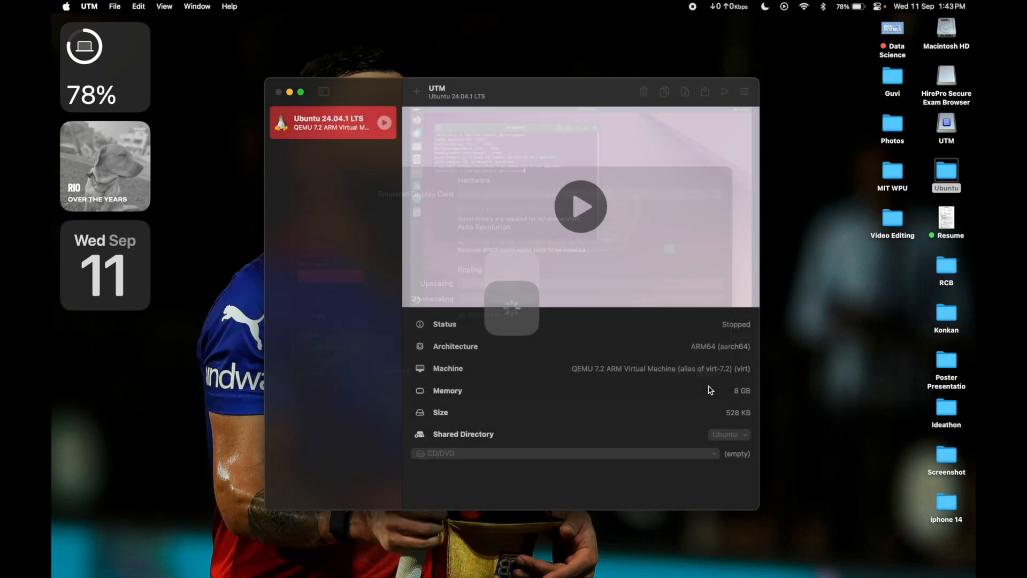
Step: Start the Ubuntu virtual machine, enlarging its window to fill the screen, and log in with the account password
left_click(724, 94)
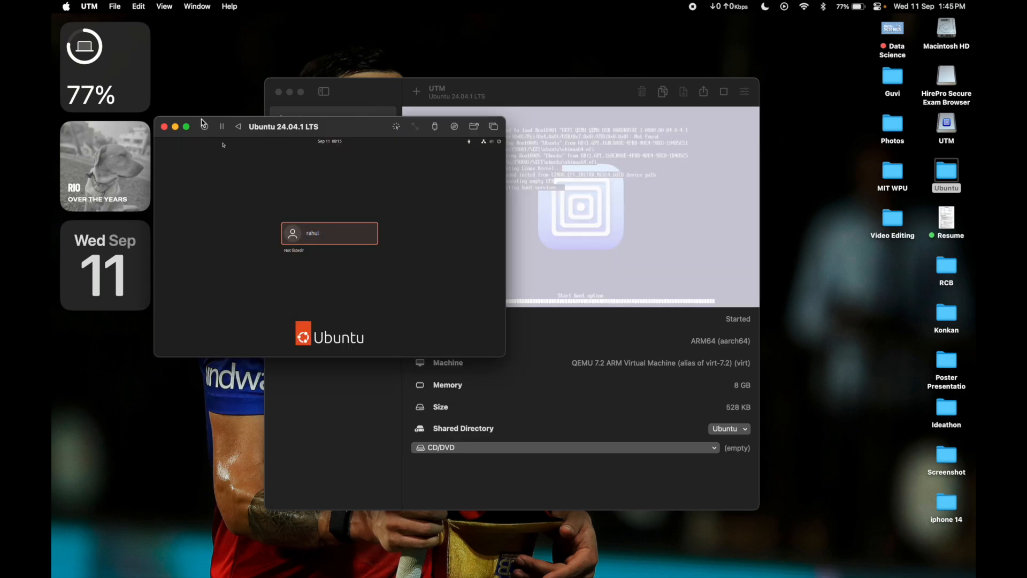
left_click(189, 127)
mouse_move(161, 3)
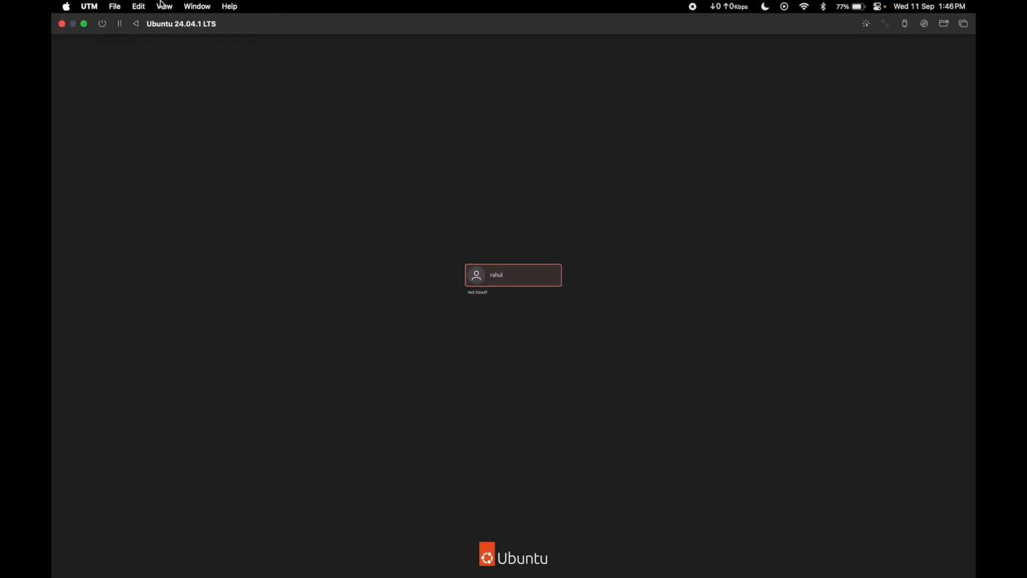
left_click(89, 25)
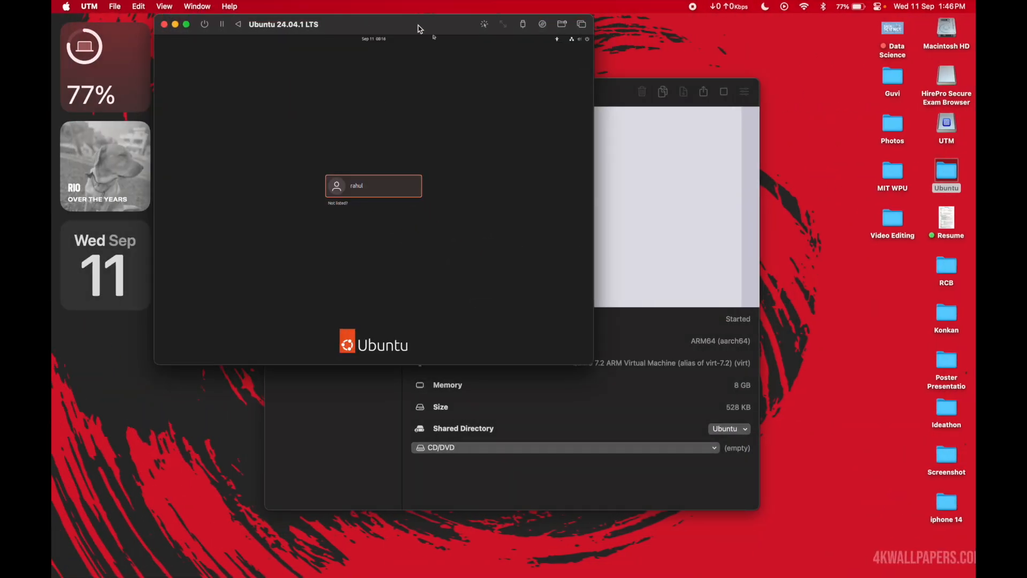
double_click(423, 30)
left_click(526, 295)
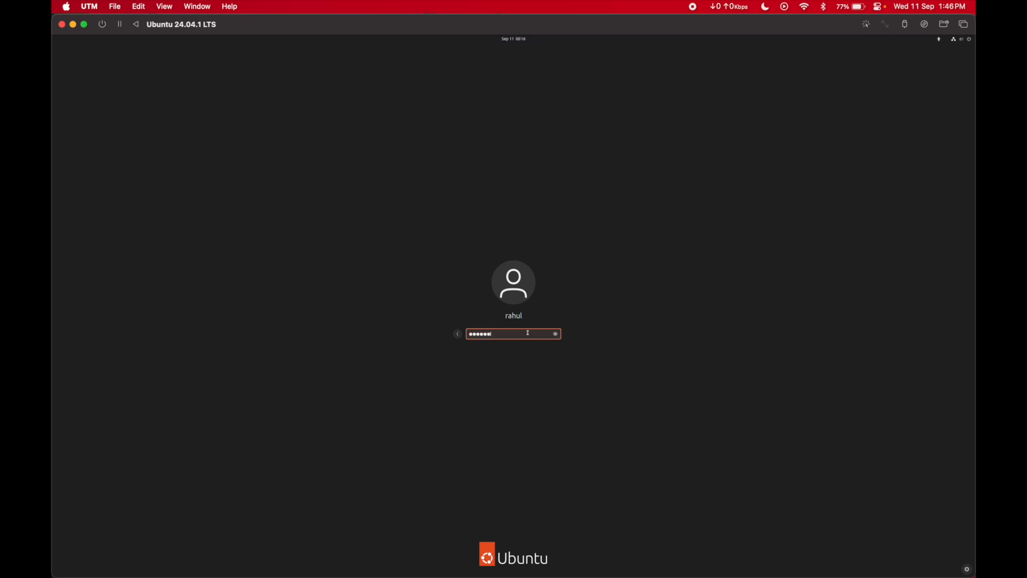
key("Return")
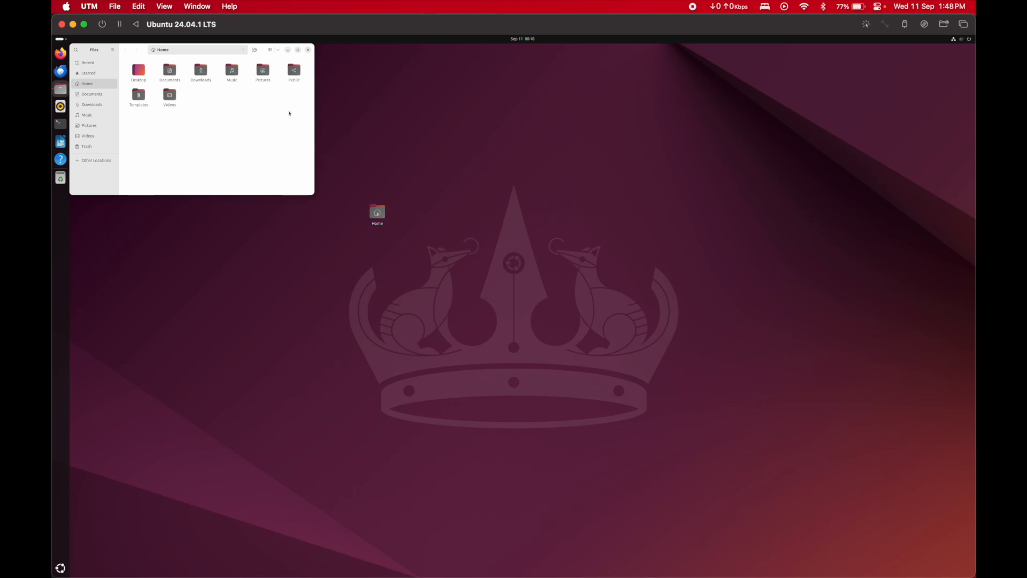
Step: Maximize the guest's file manager, then mount and open the Spice client folder from the network locations
double_click(130, 54)
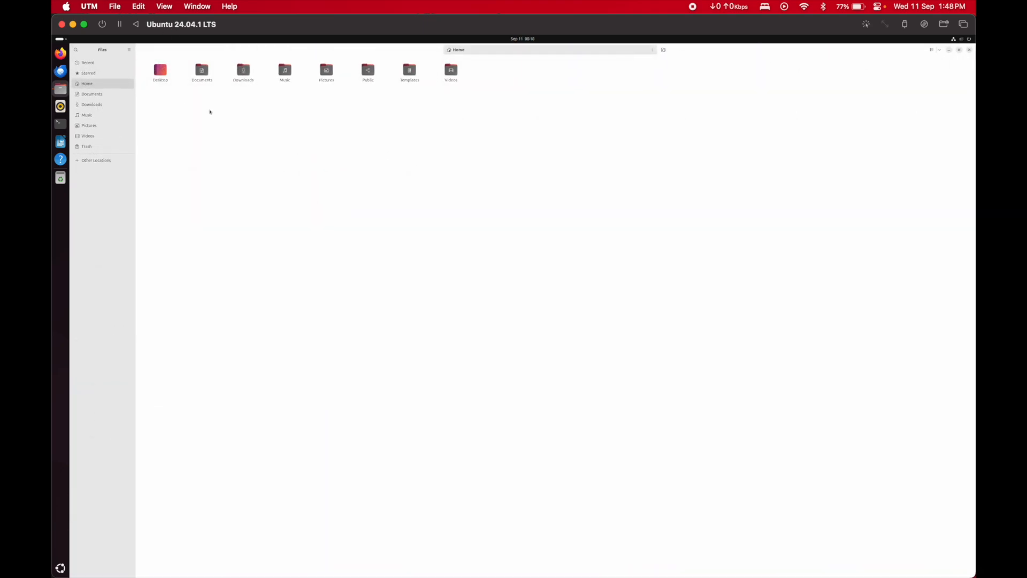
left_click(98, 161)
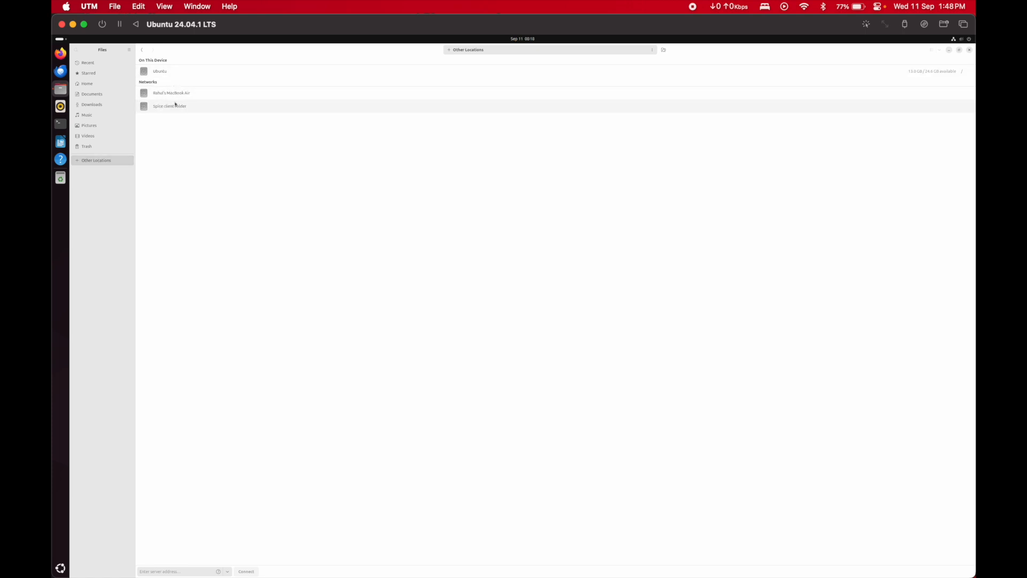
left_click(175, 105)
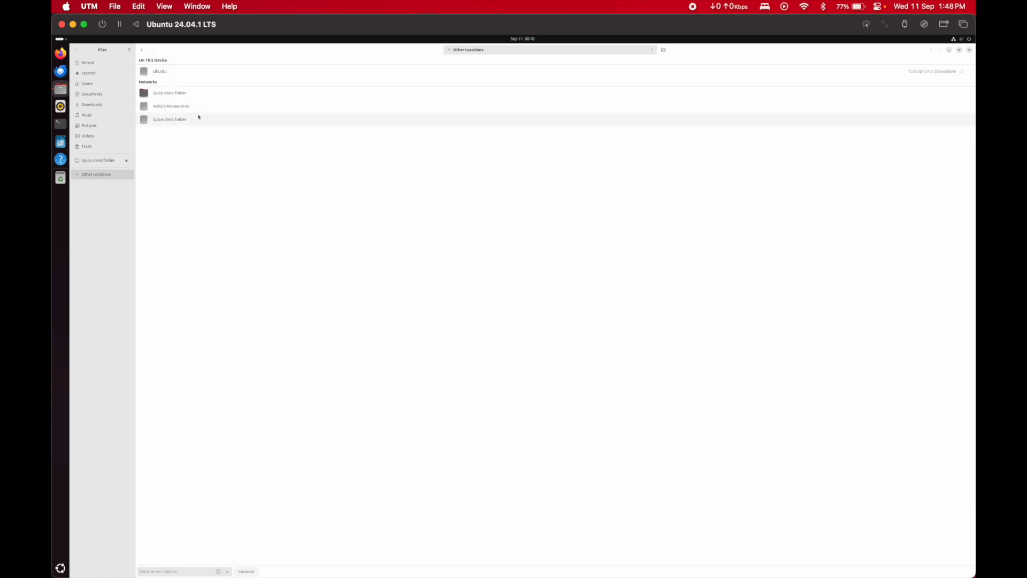
left_click(177, 93)
left_click(141, 50)
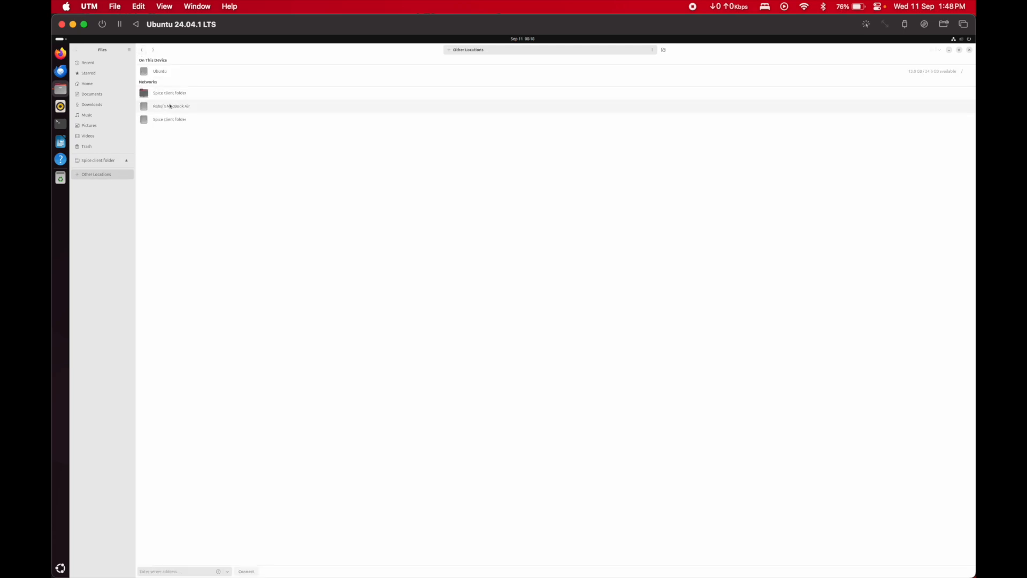
left_click(169, 94)
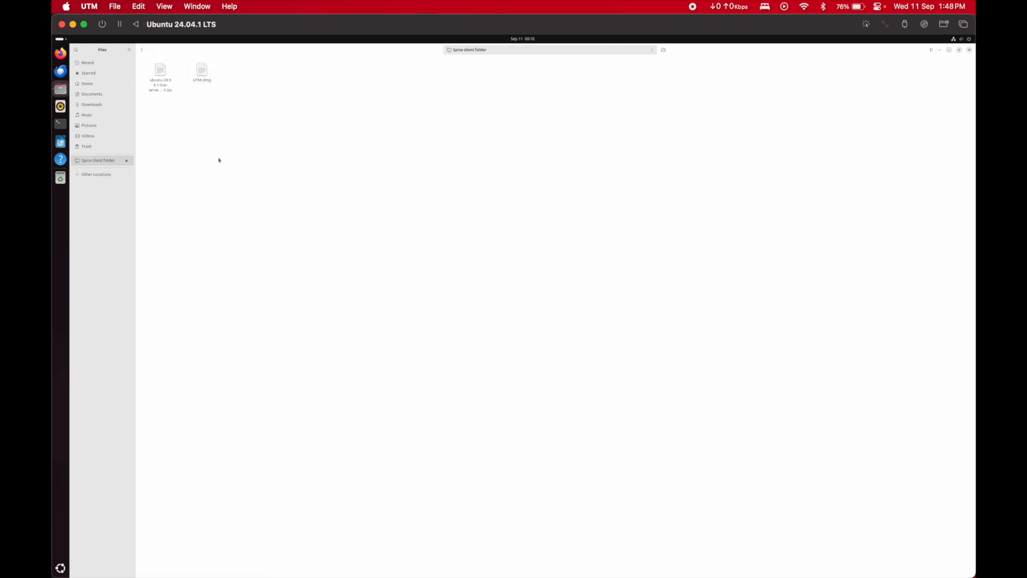
Step: Create a new folder named trial in the guest's Documents folder
left_click(95, 94)
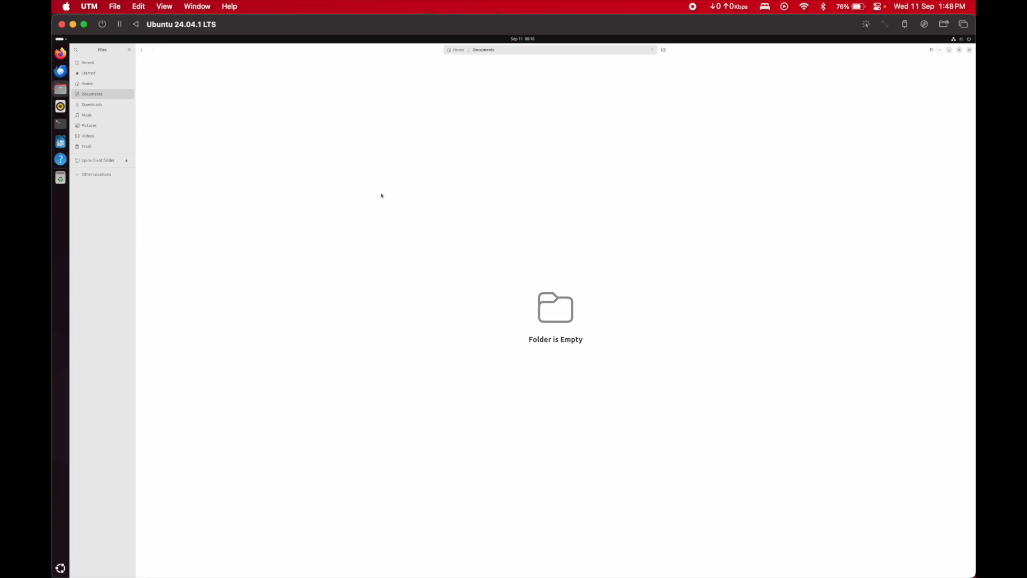
right_click(314, 155)
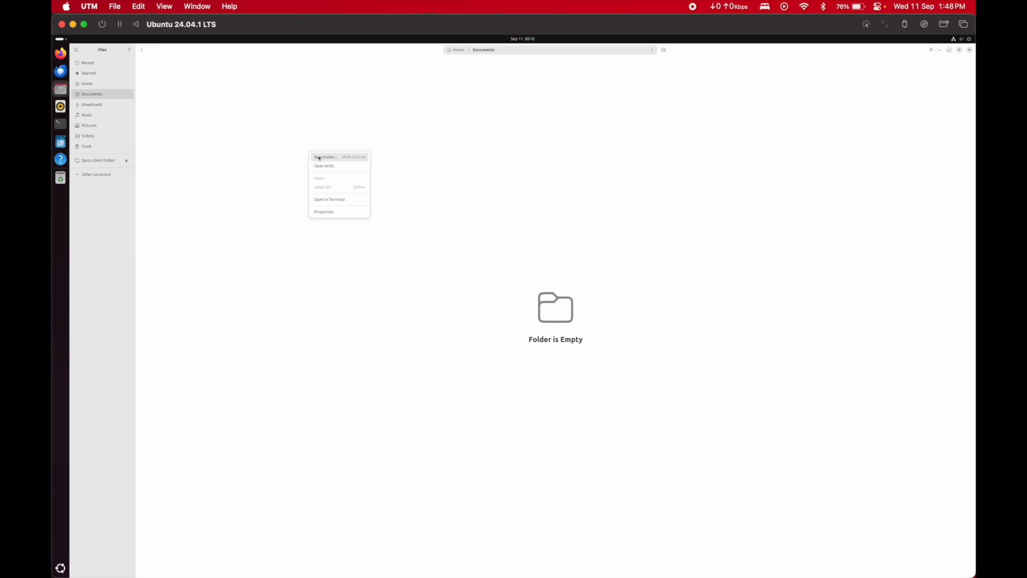
left_click(320, 157)
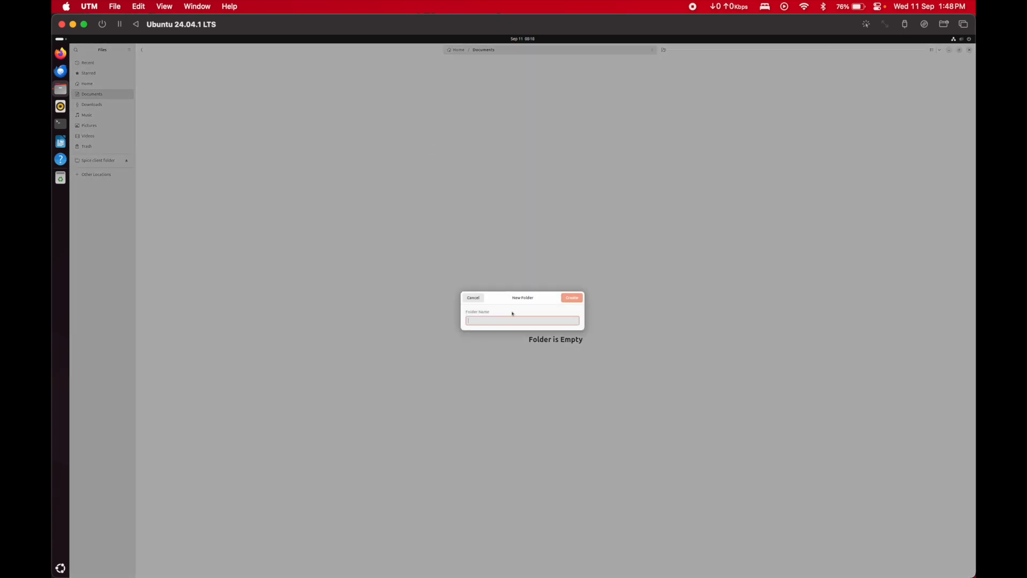
type("trial")
key("Return")
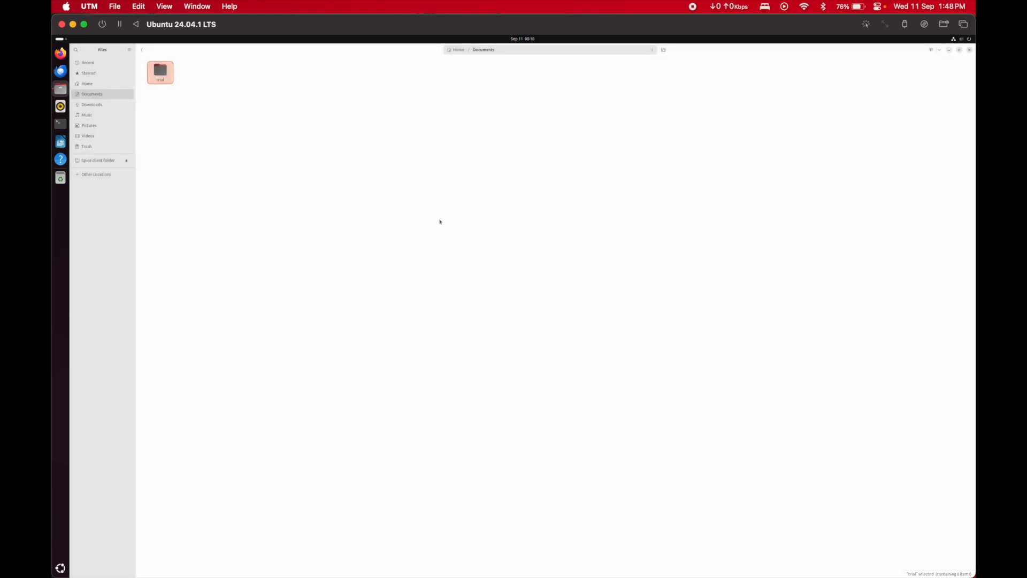
Step: Copy the trial folder from Documents into the shared Spice client folder
left_click(210, 127)
left_click(162, 67)
right_click(162, 67)
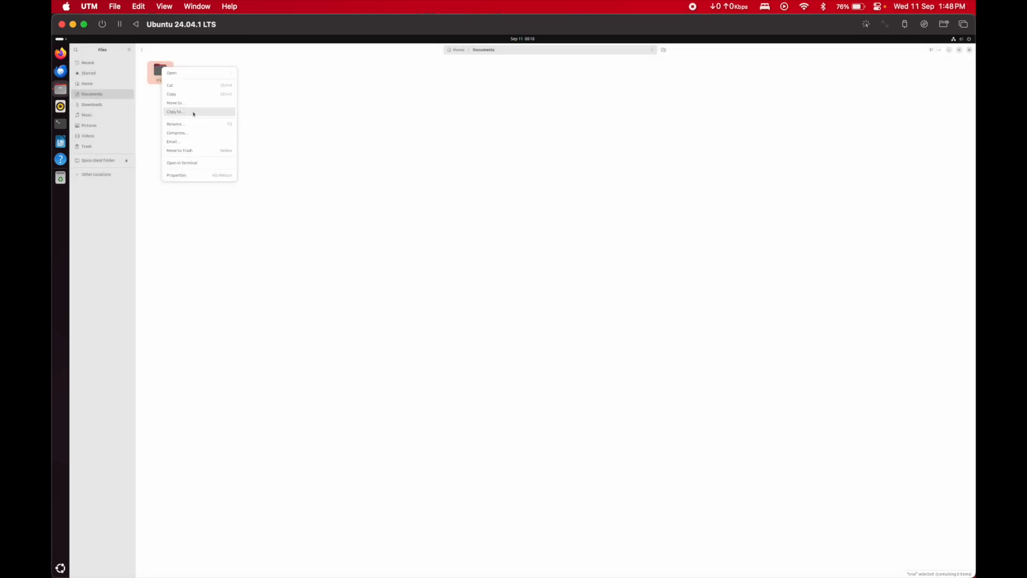
left_click(194, 95)
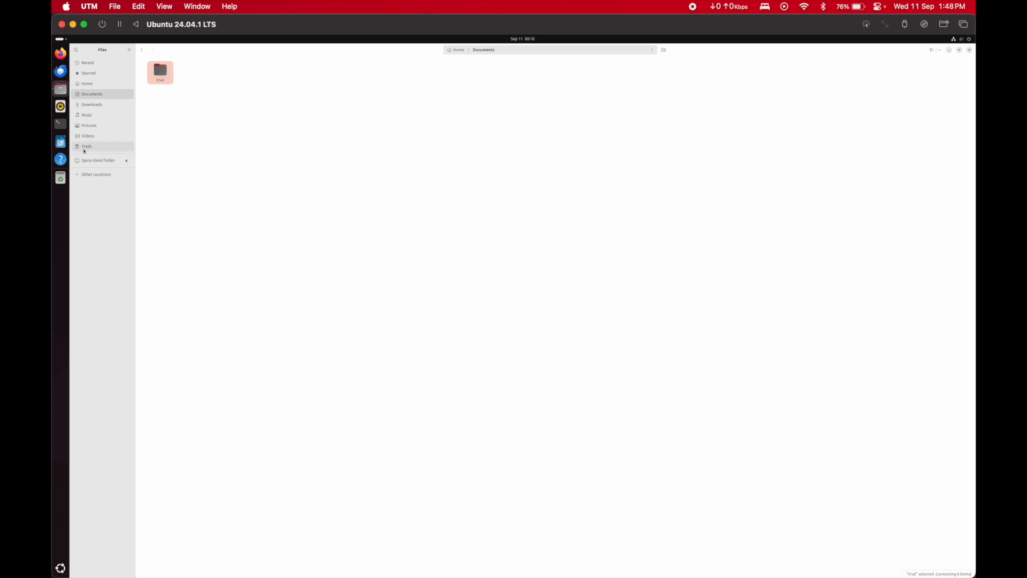
left_click(99, 160)
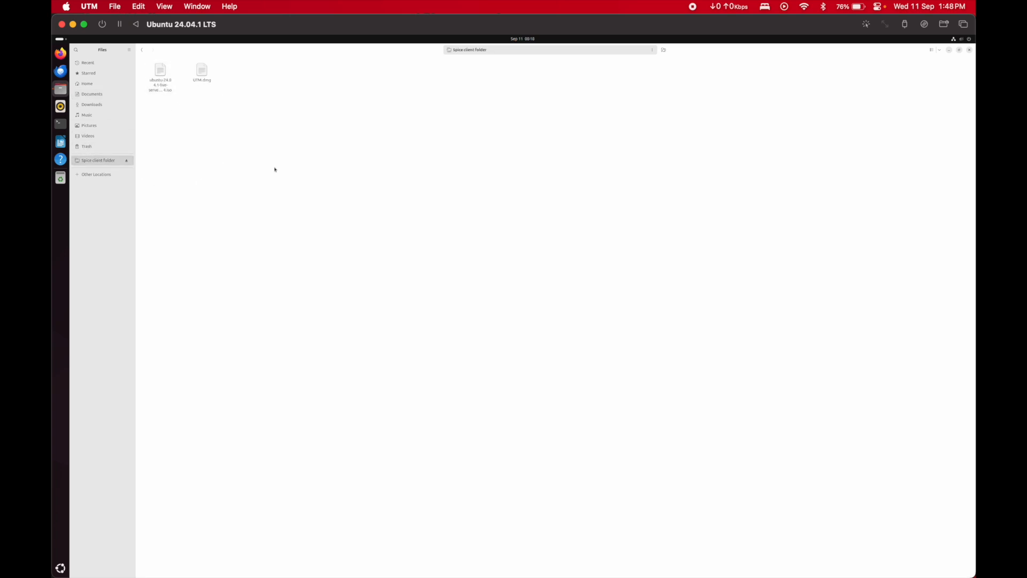
key("super+v")
left_click(459, 288)
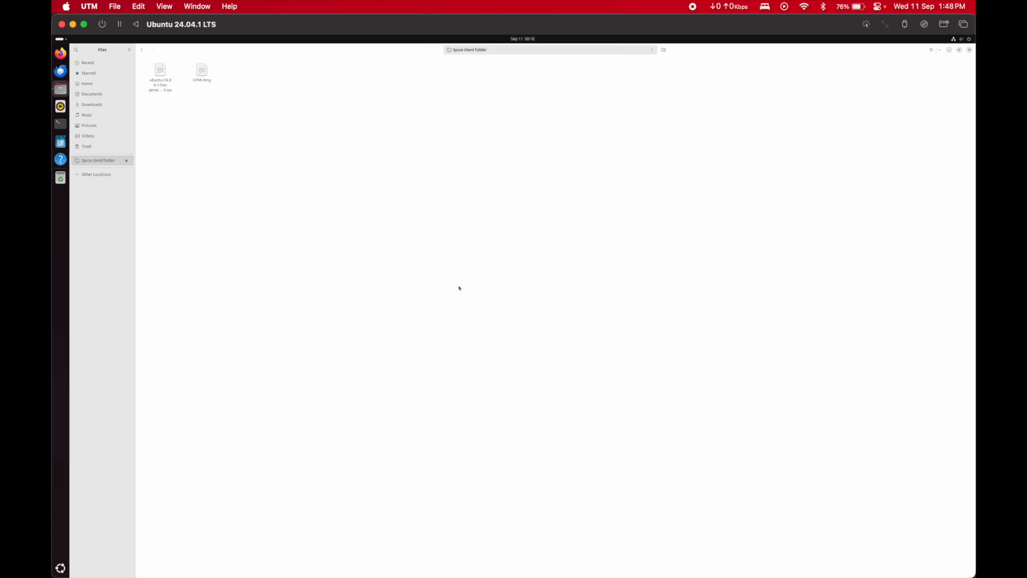
right_click(331, 267)
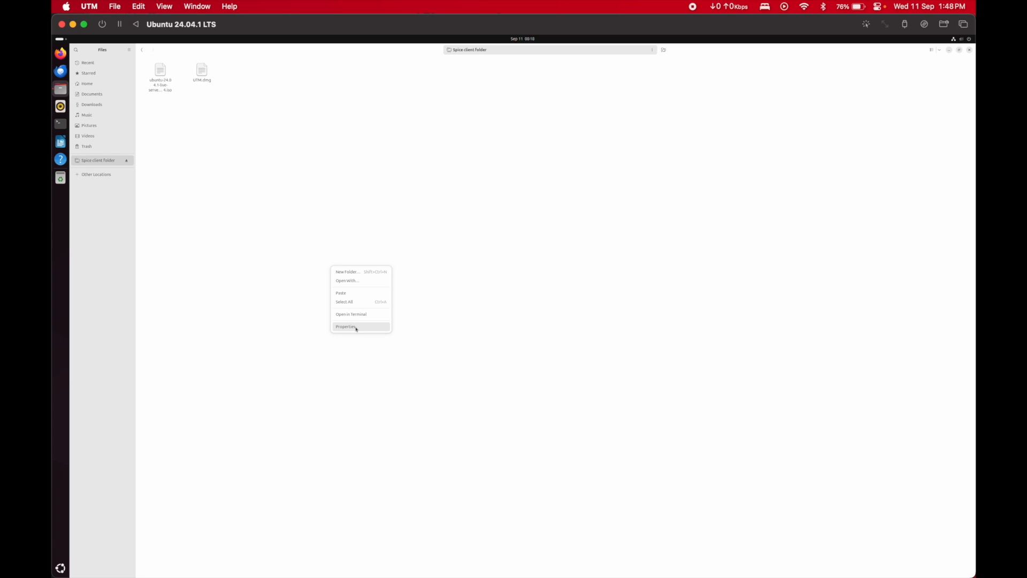
left_click(368, 292)
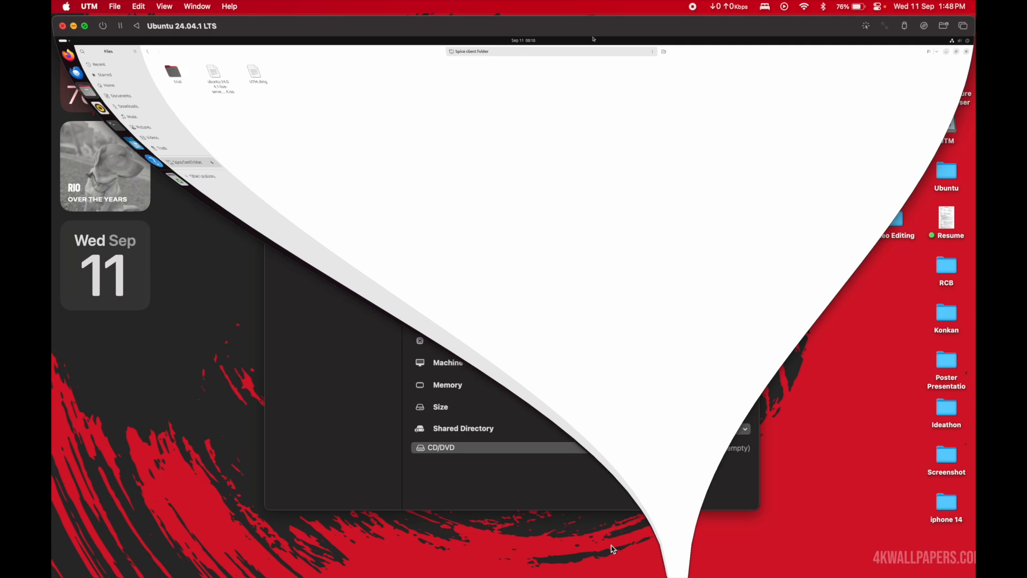
Step: Minimize the virtual machine window and check for the trial folder in the Mac's Ubuntu desktop folder
left_click(72, 24)
double_click(946, 172)
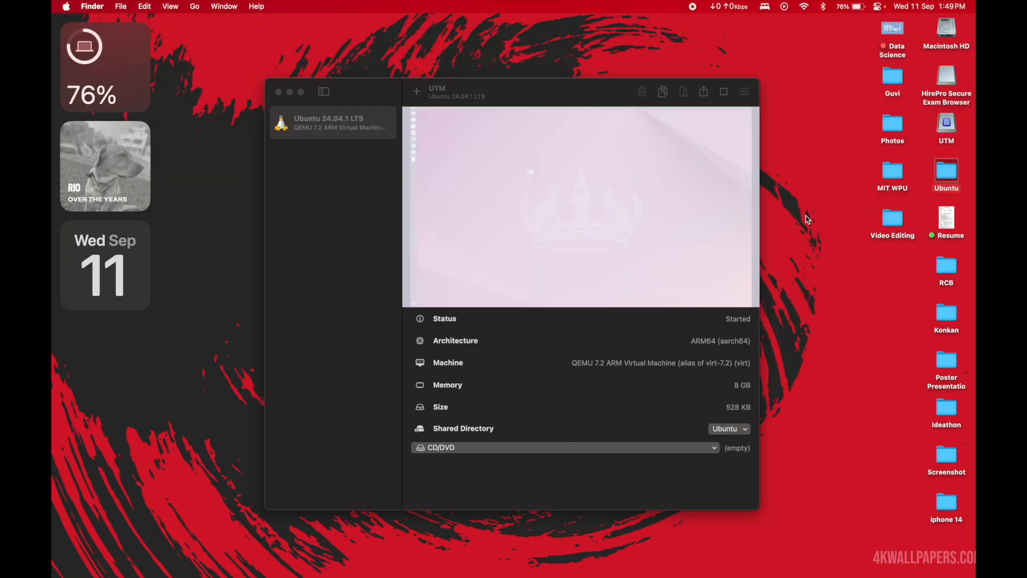
left_click(425, 127)
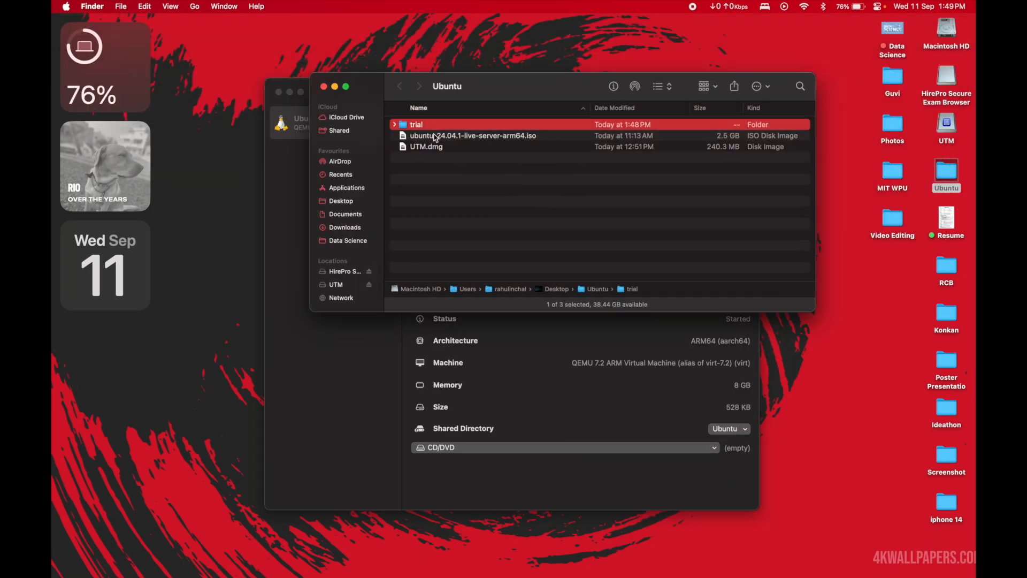
Step: Create a new folder named letsgoagain inside the Mac's Ubuntu folder
left_click(457, 220)
right_click(458, 220)
left_click(470, 222)
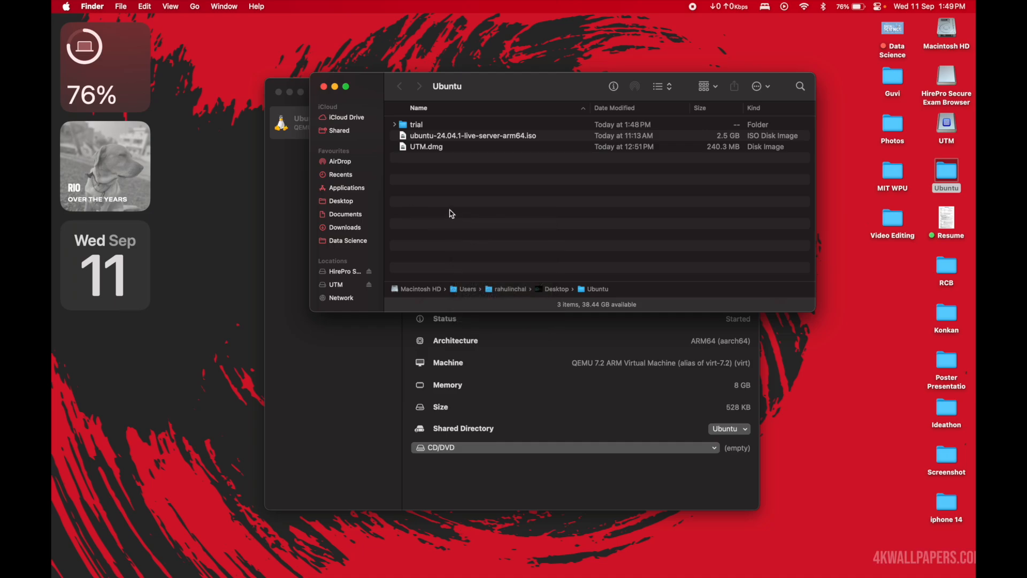
type("trail2")
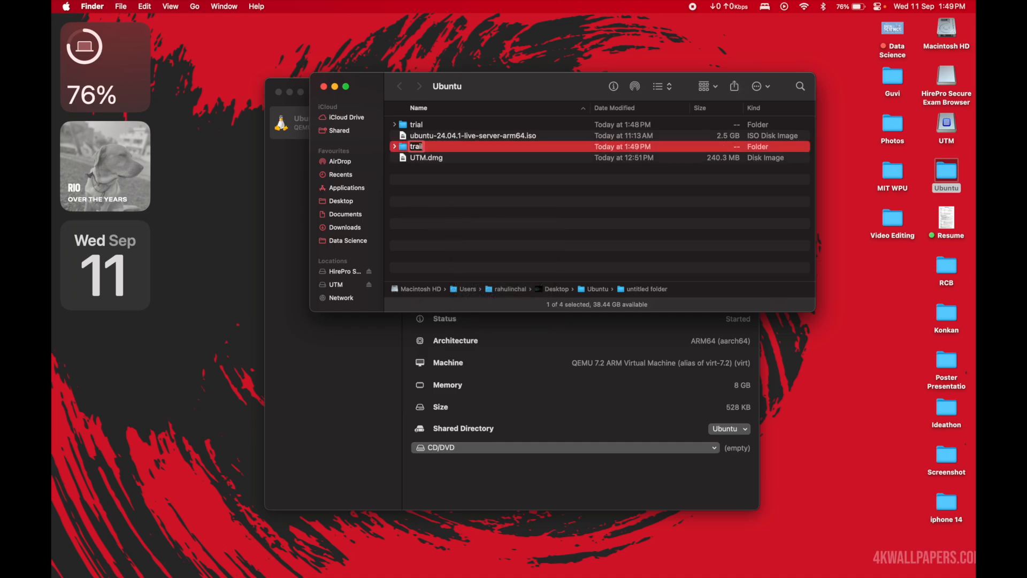
key("BackSpace")
key("BackSpace")
key("BackSpace")
key("BackSpace")
key("BackSpace")
key("BackSpace")
type("letsgoaga")
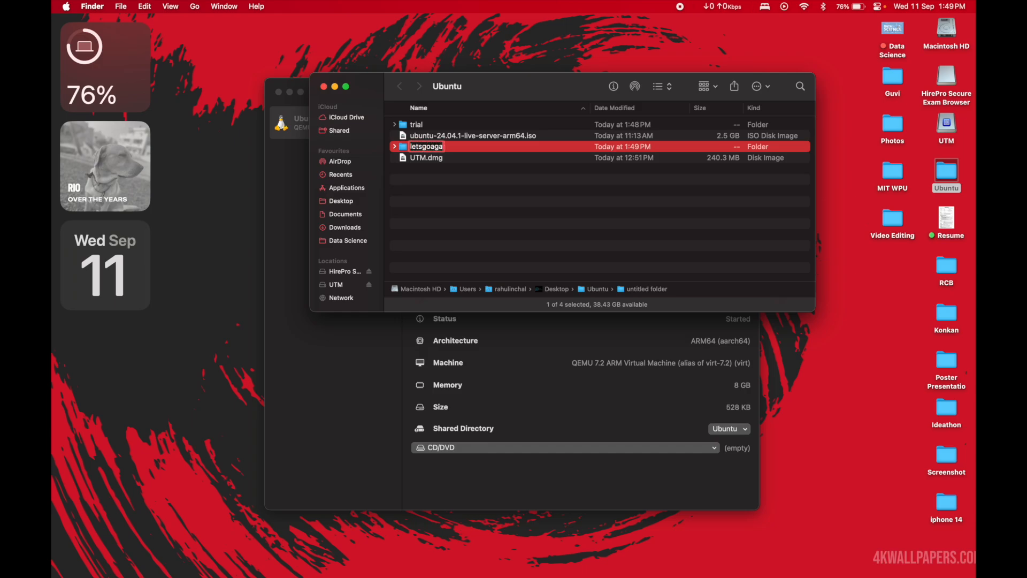
type("in")
key("Return")
Step: Restore the virtual machine window, check the reloaded Spice client folder for the letsgoagain folder, and close the file manager
mouse_move(559, 562)
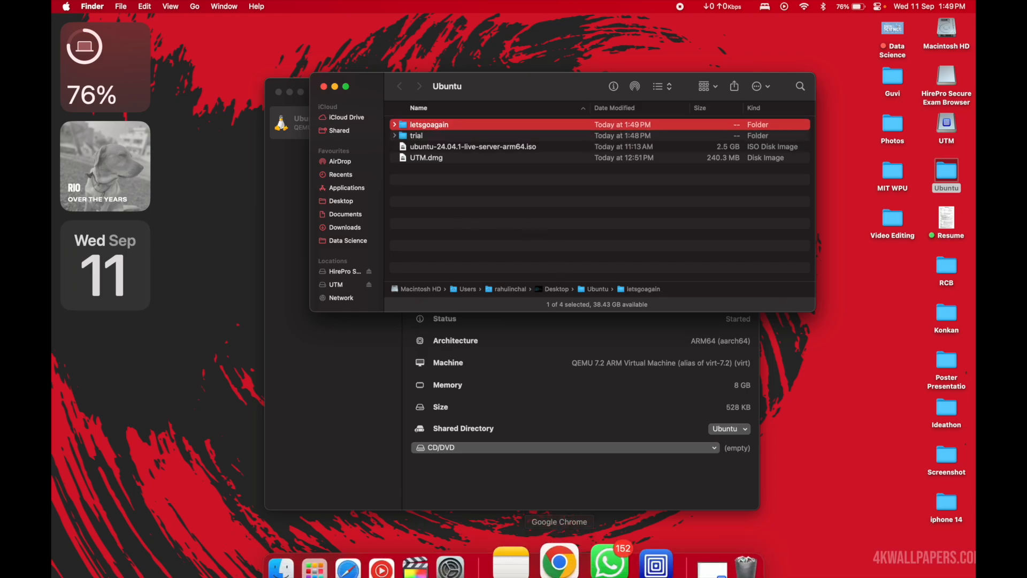
left_click(689, 557)
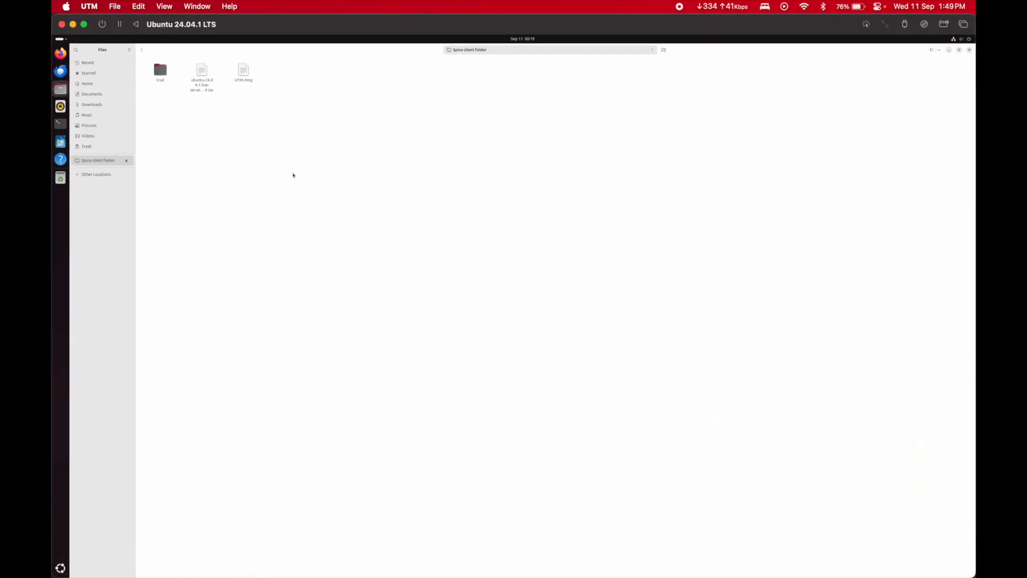
left_click(98, 94)
left_click(102, 161)
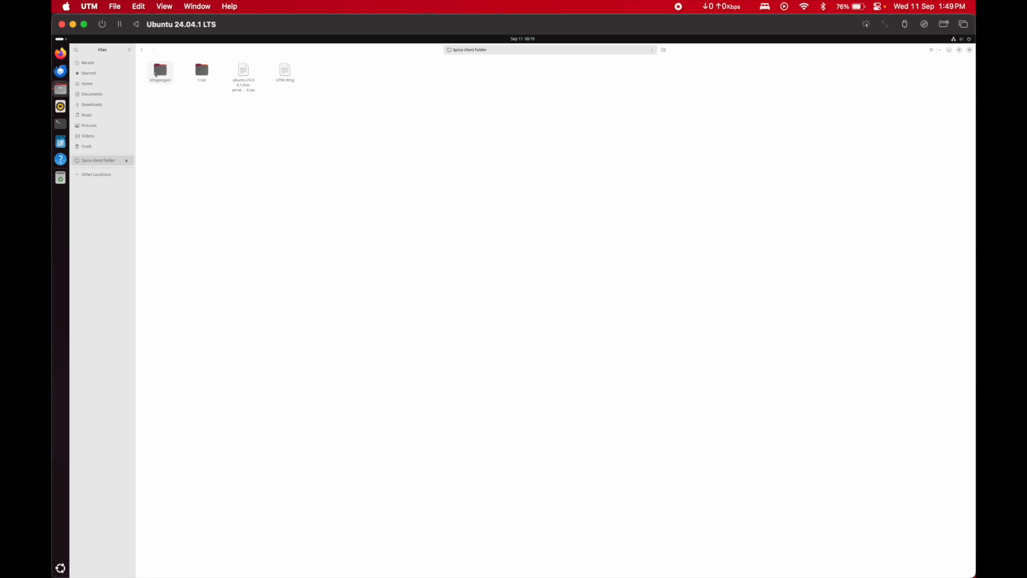
double_click(155, 74)
left_click(142, 50)
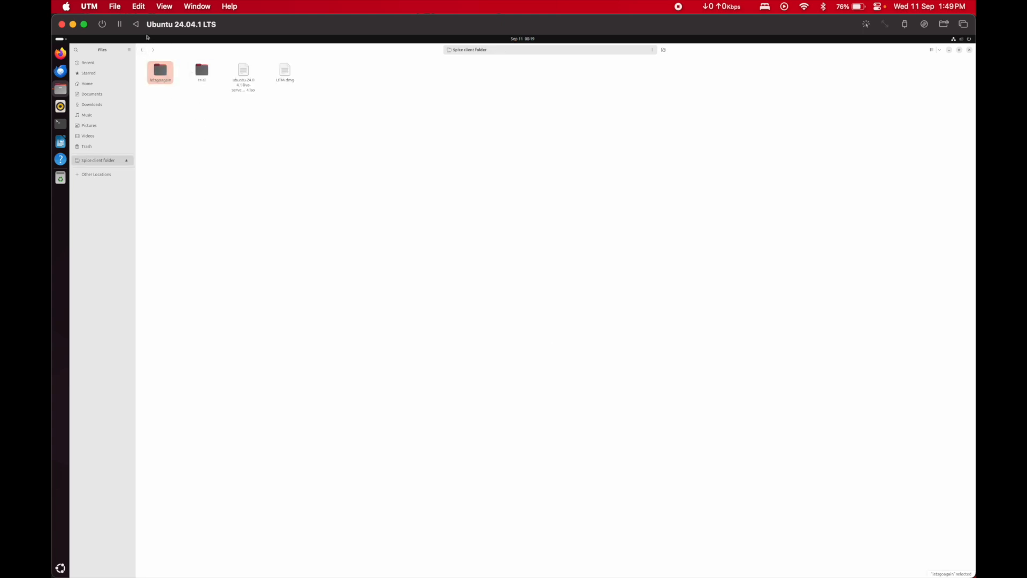
left_click(141, 50)
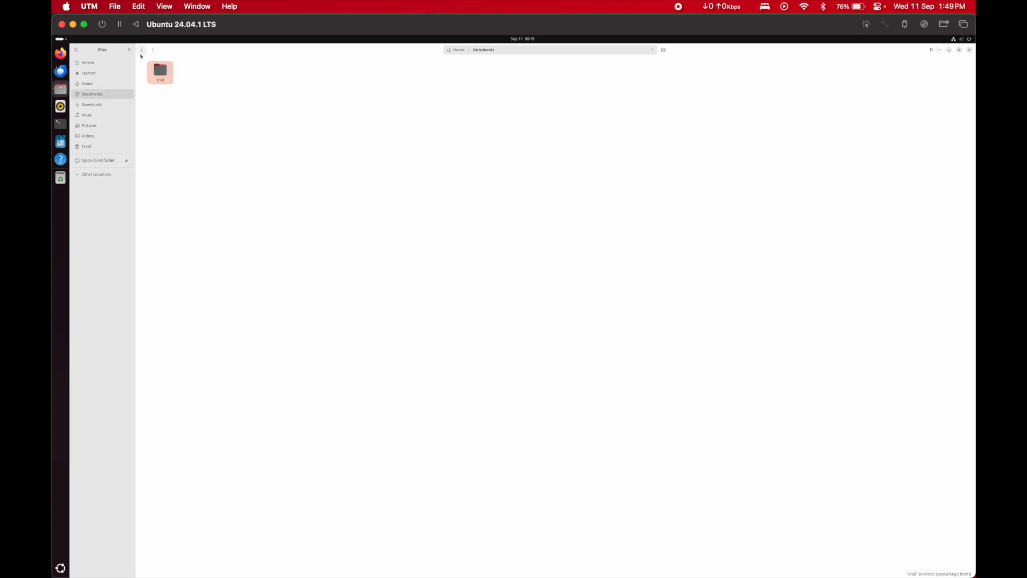
left_click(141, 54)
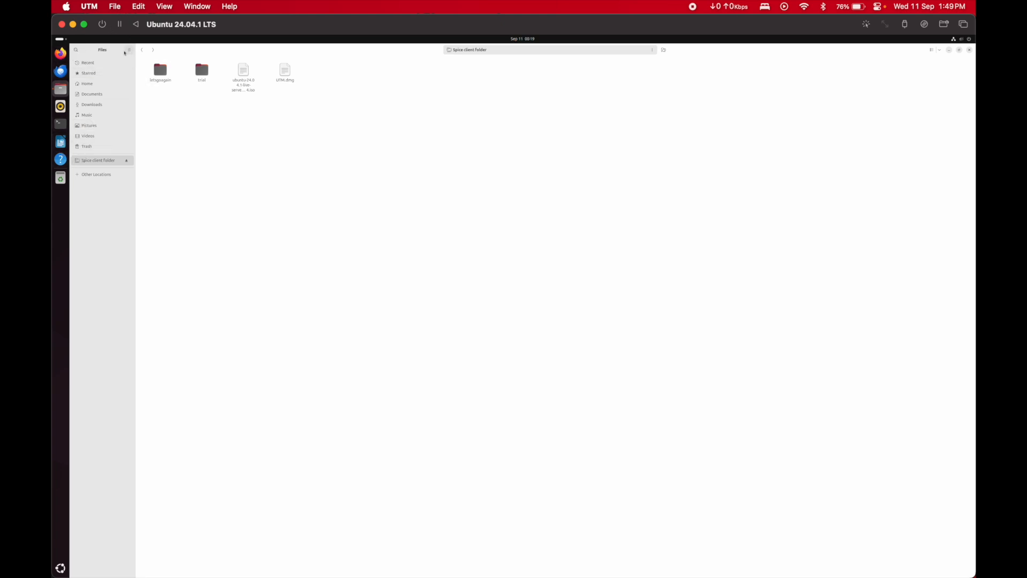
left_click(969, 51)
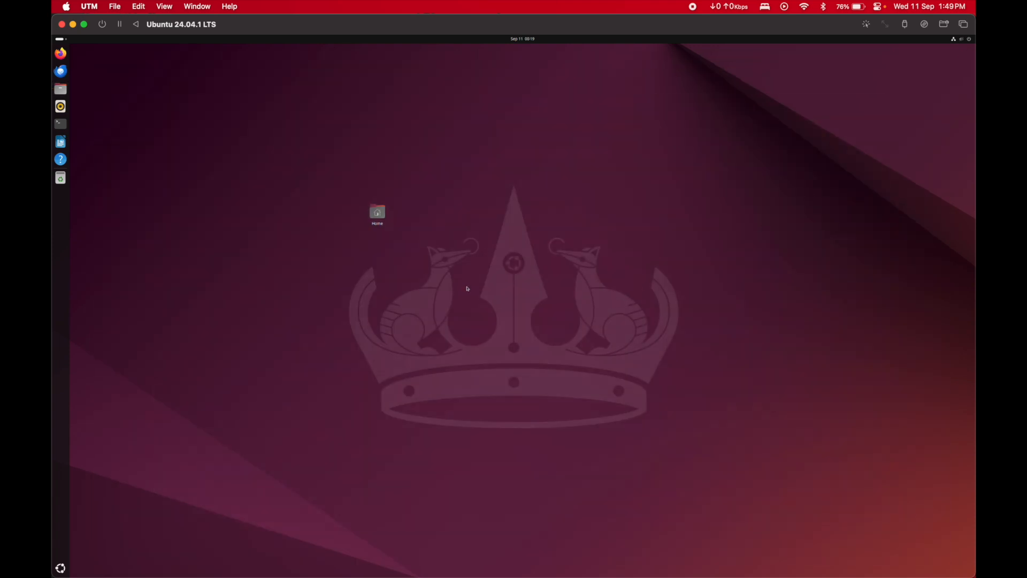